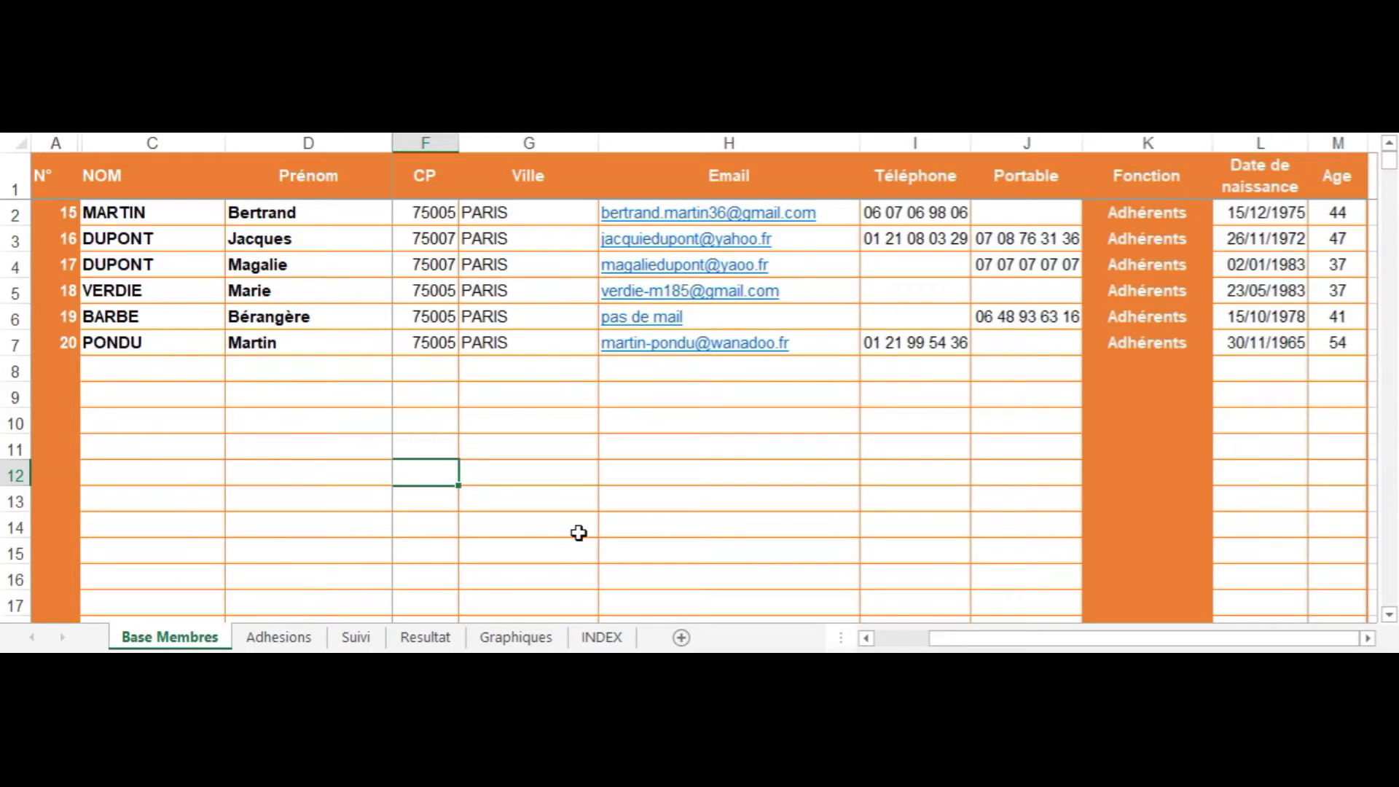
Step: Review the instructions, dropdown examples and customizable list values on the INDEX sheet
click(598, 638)
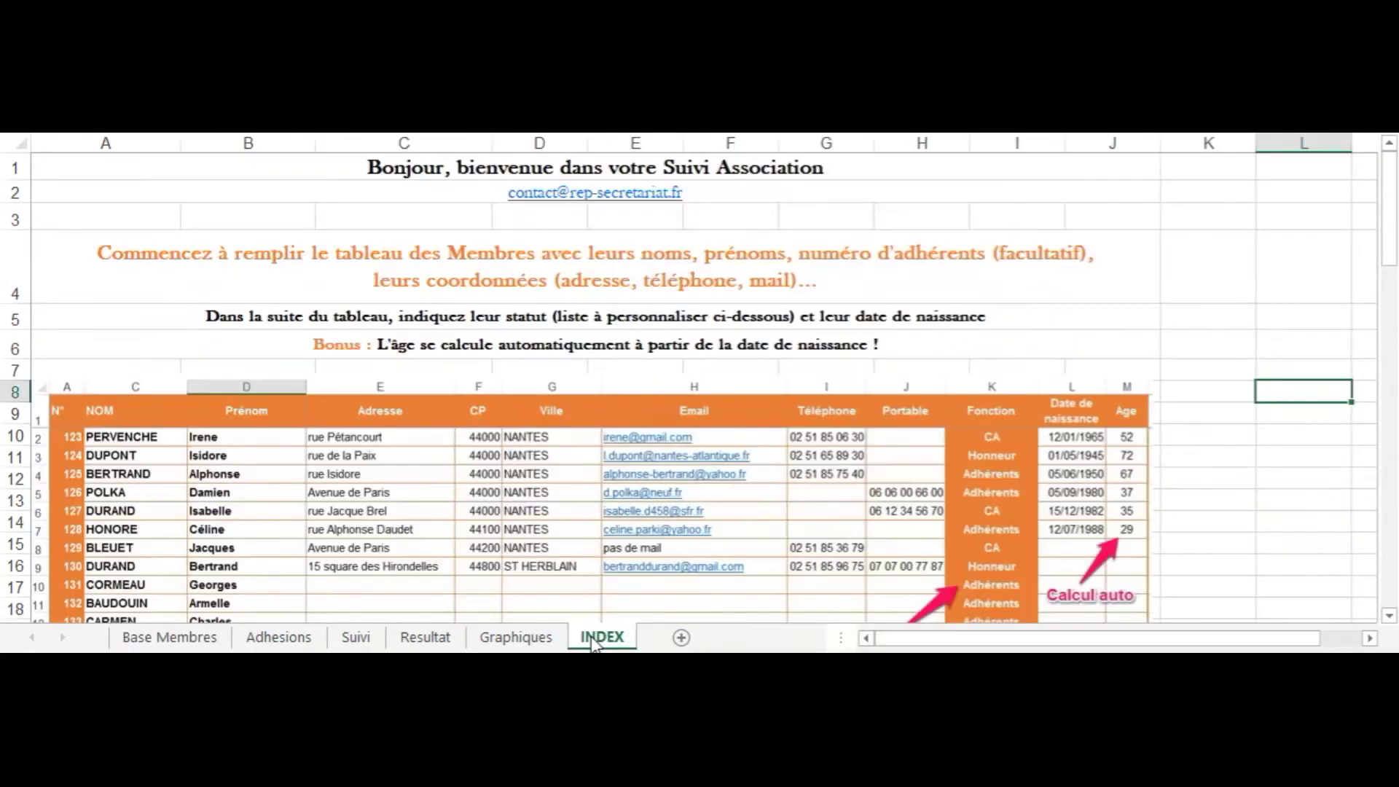
scroll(718, 346, down, 4)
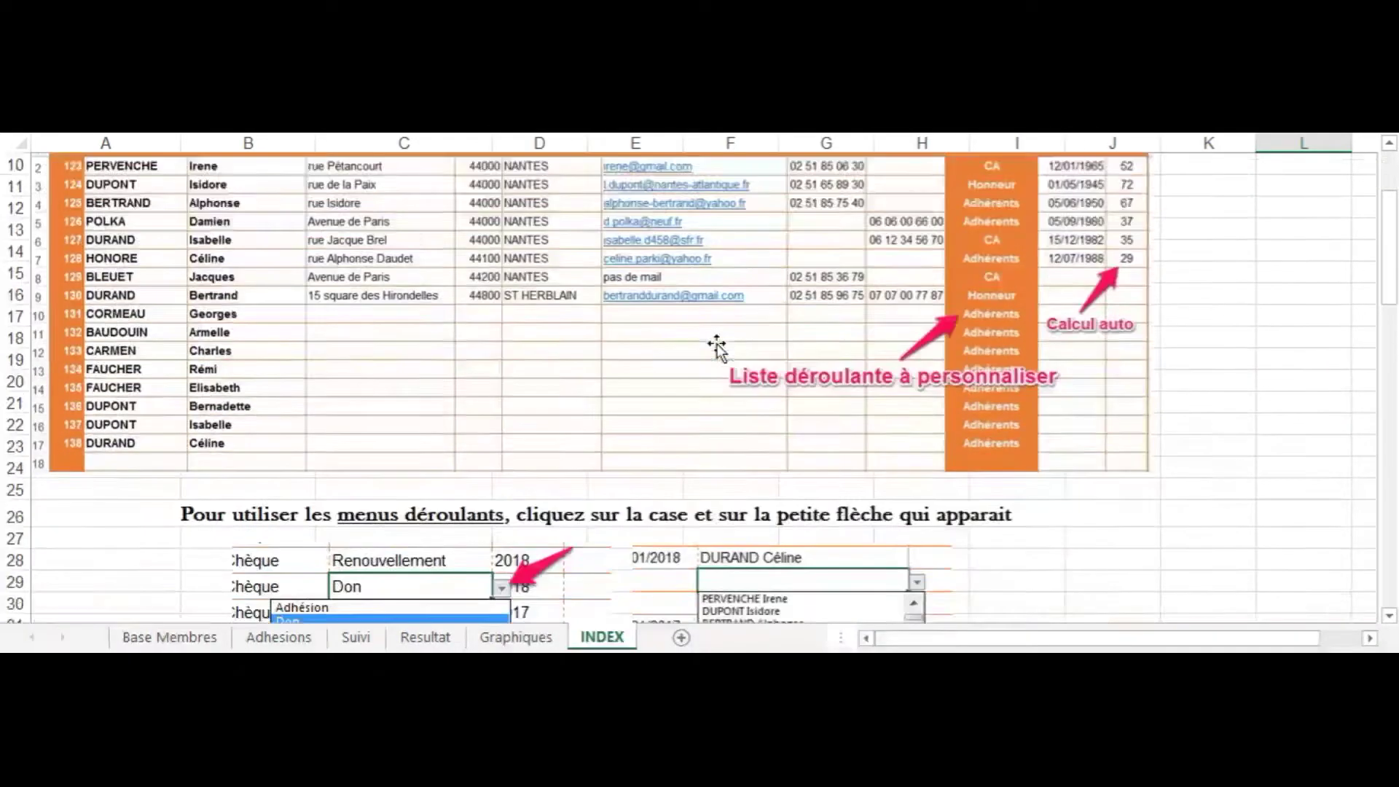
scroll(717, 348, down, 5)
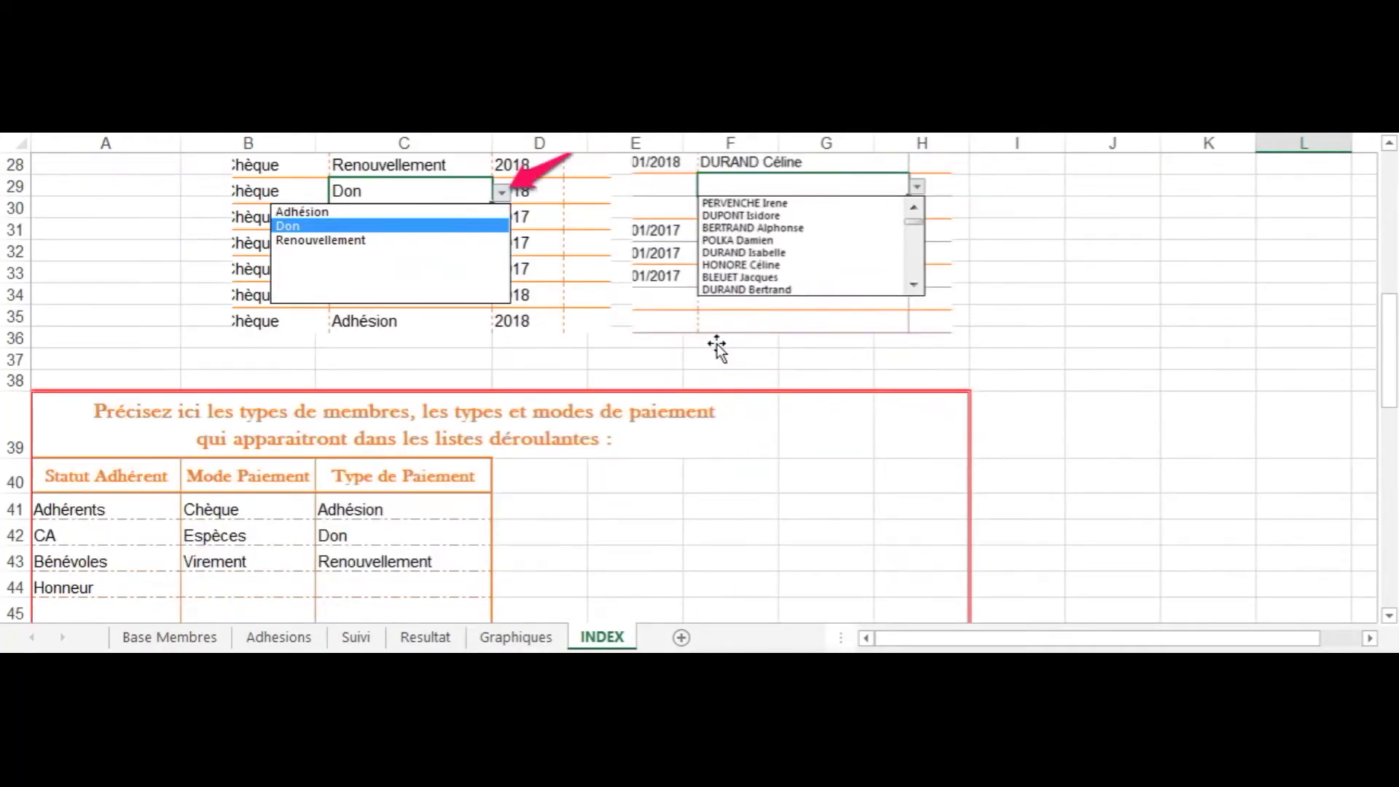
scroll(718, 348, down, 8)
scroll(718, 348, up, 3)
scroll(718, 348, up, 12)
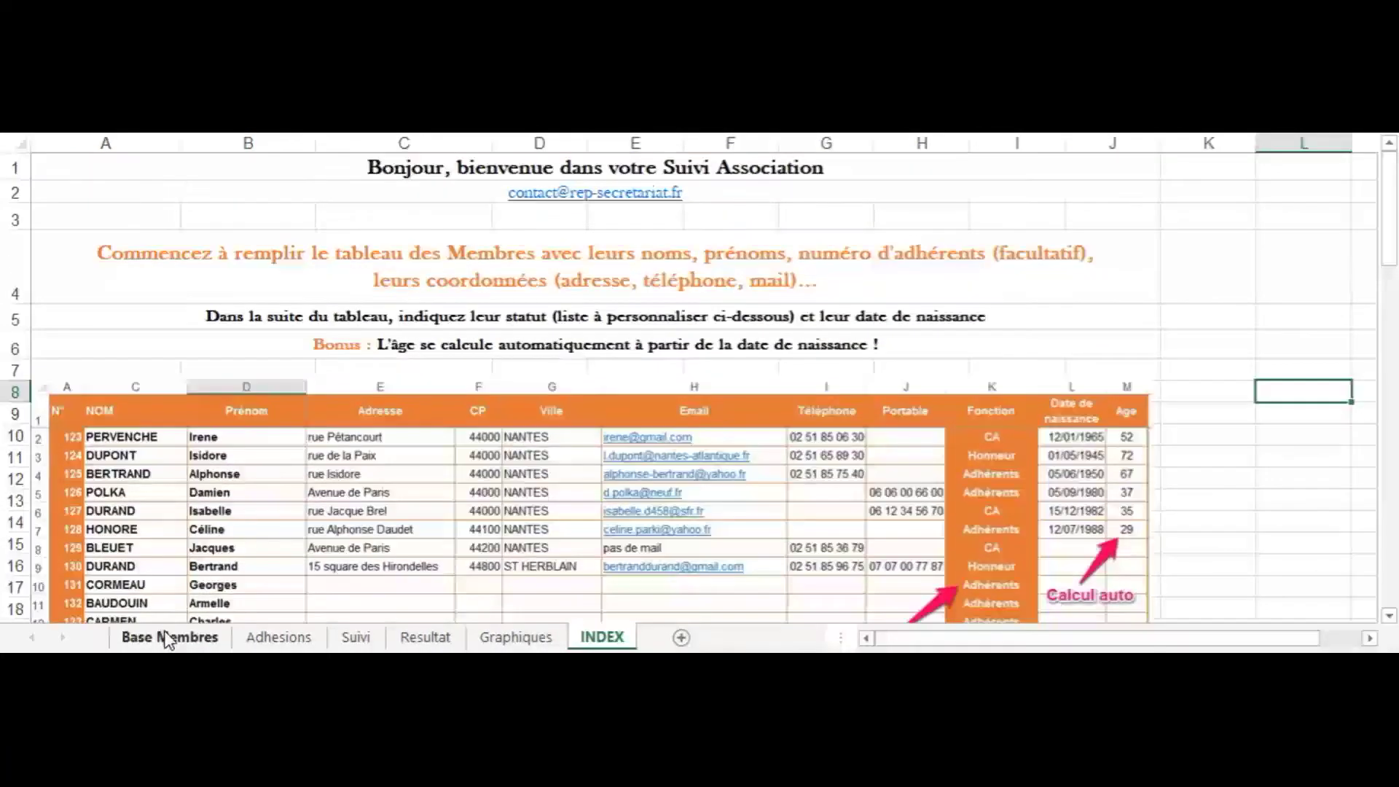
Step: On the Base Membres sheet, replace the date of birth of the member in row 7
click(166, 639)
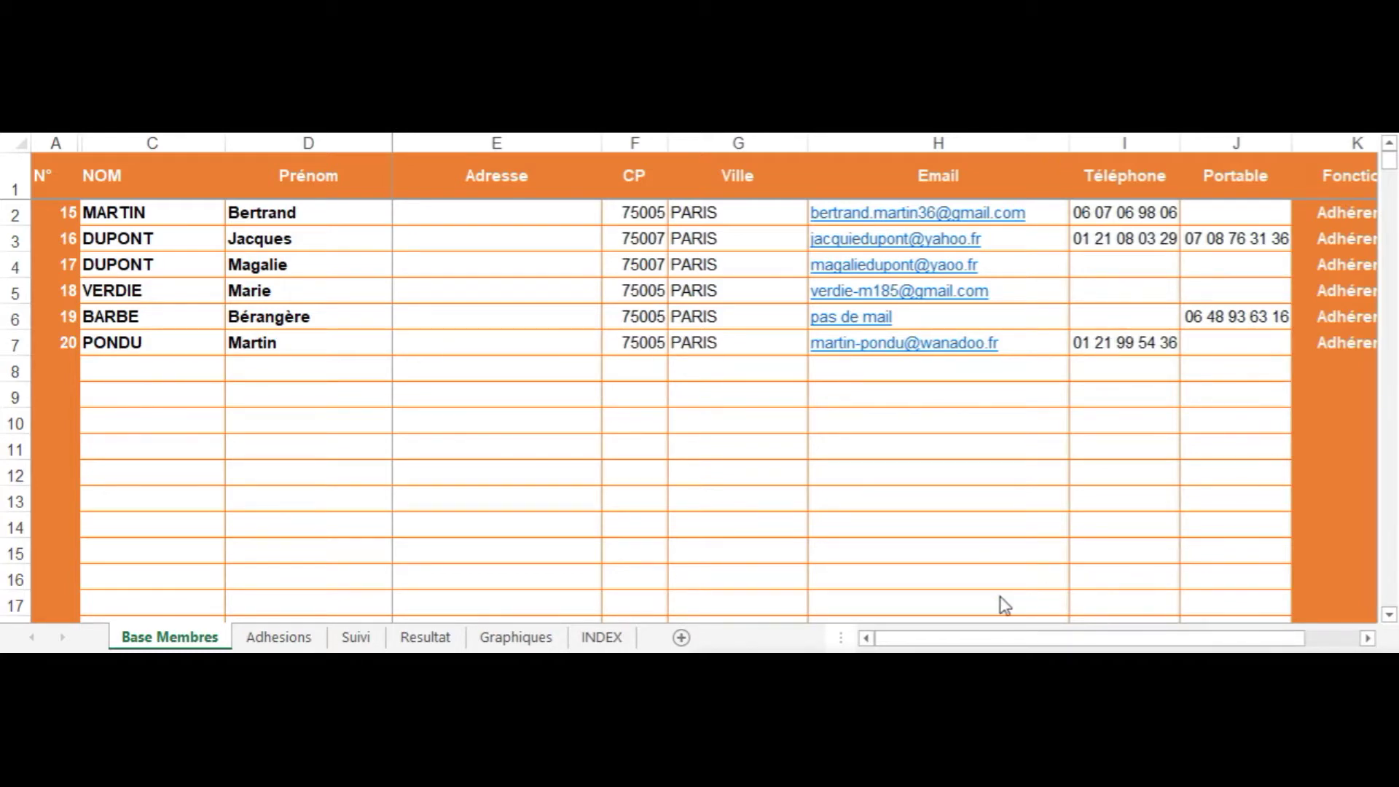
click(1182, 640)
drag(1164, 645, 1219, 645)
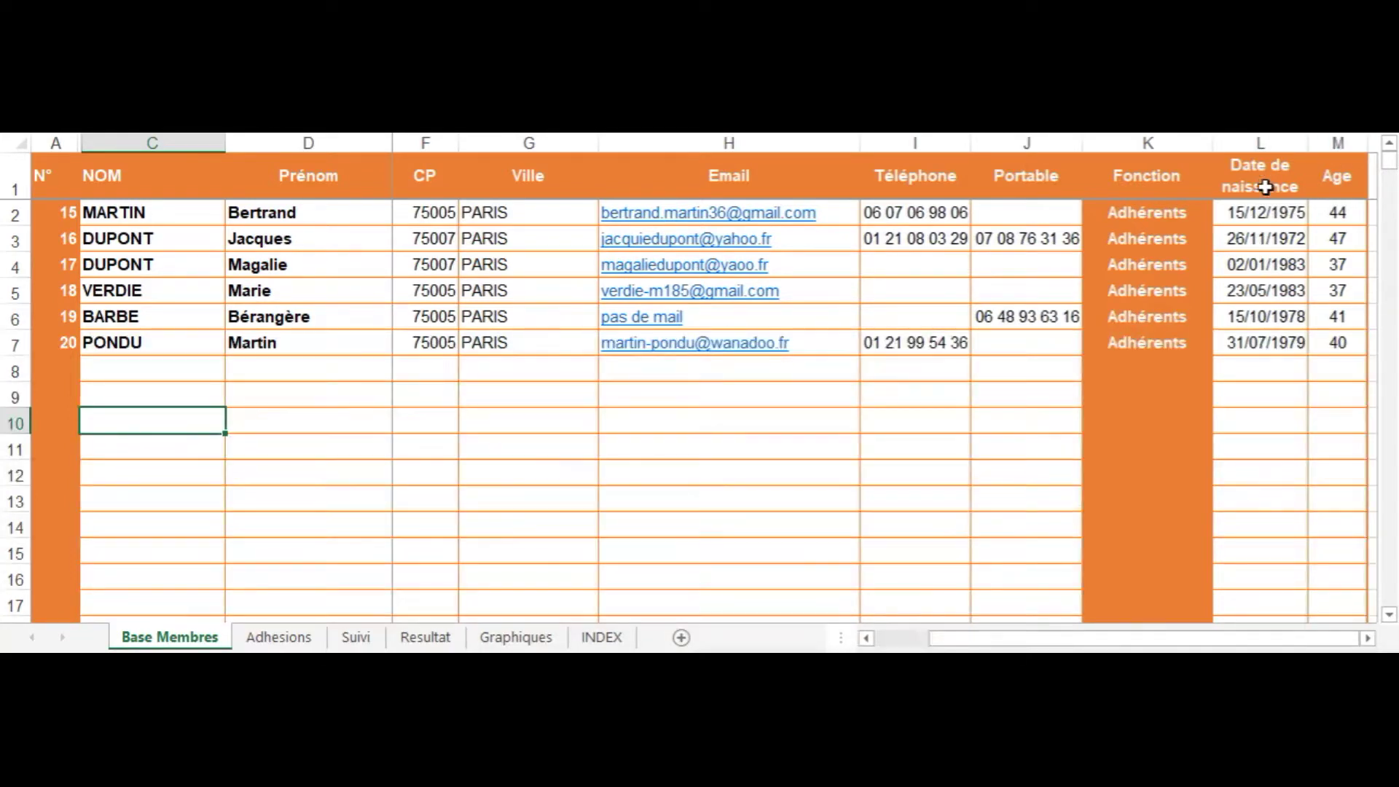
click(1265, 346)
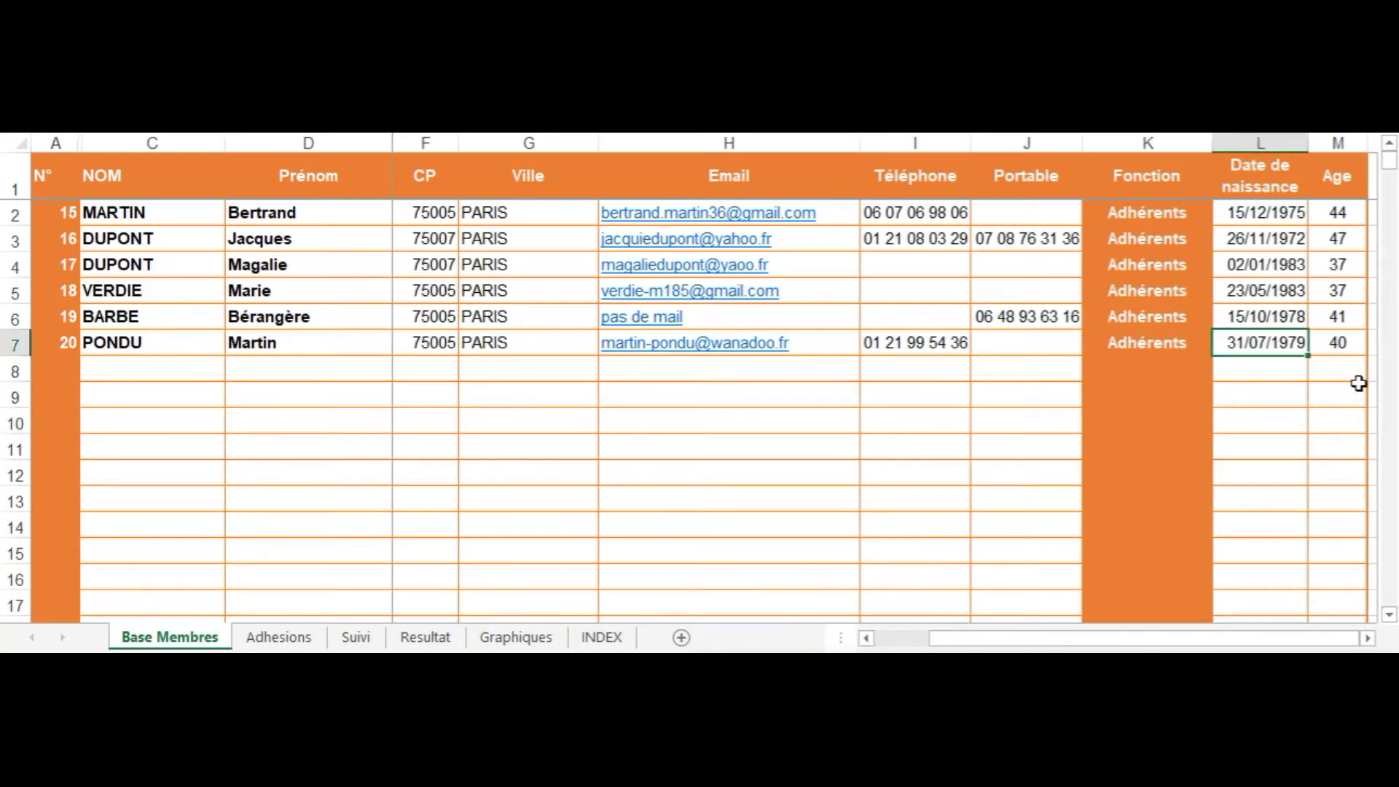
key(Delete)
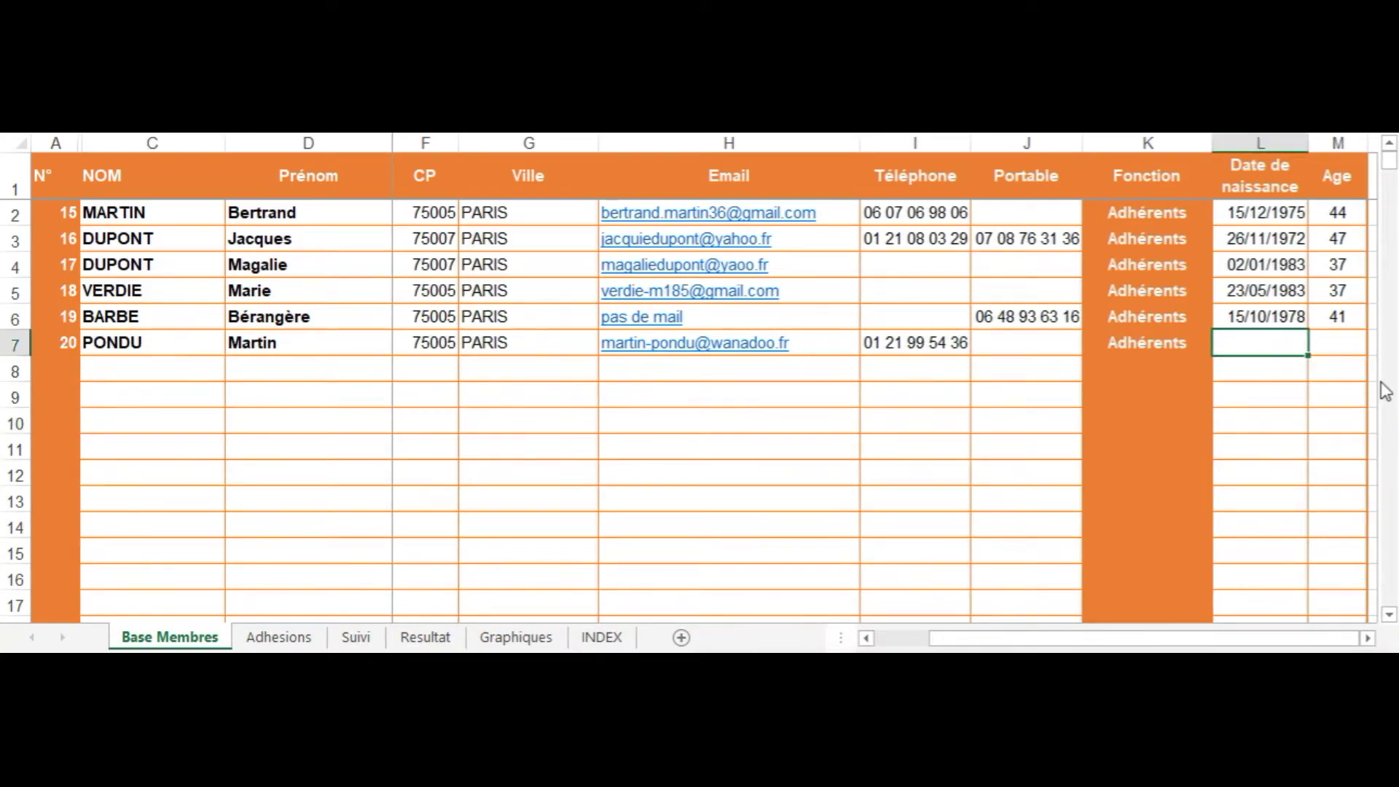
text(30/11/1965)
key(Return)
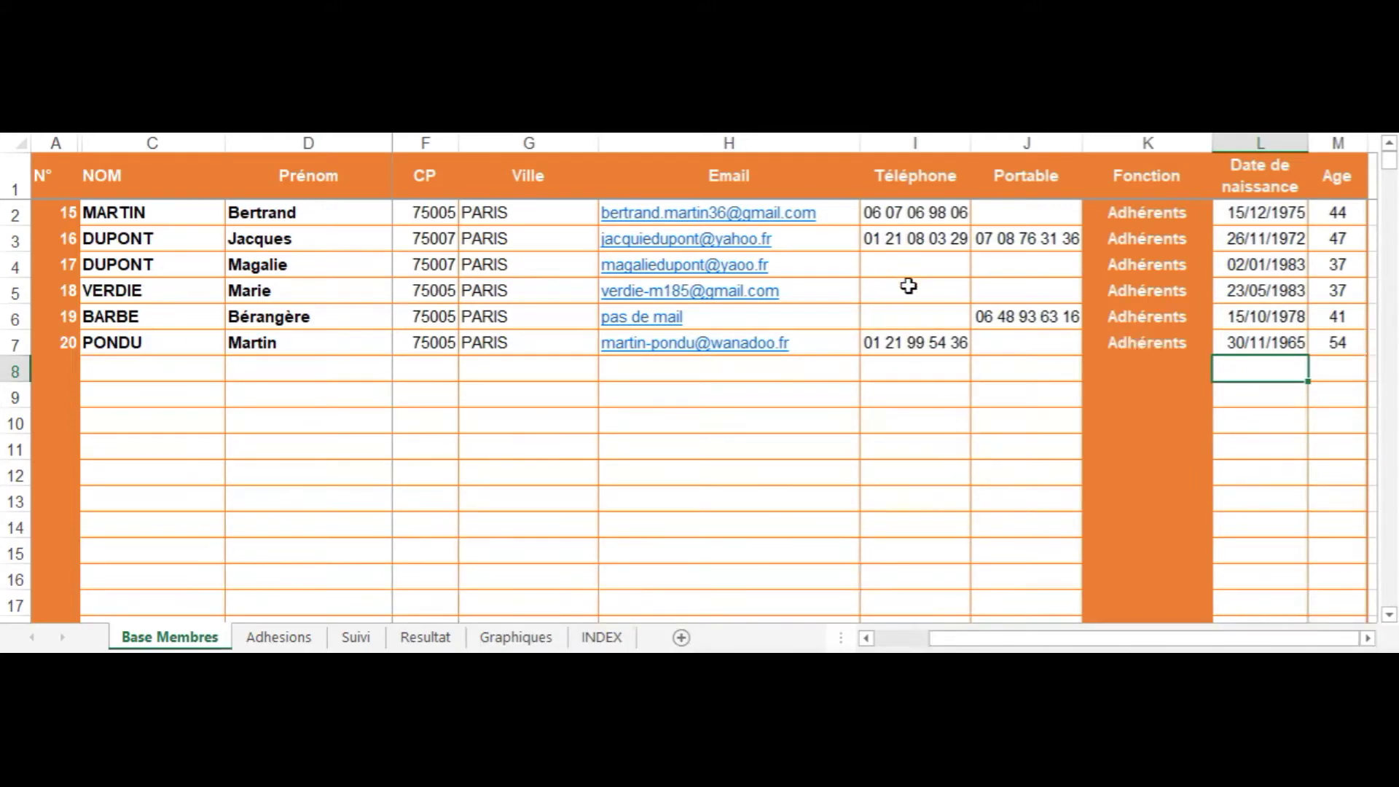
Step: Enter a mobile number in the Portable column for the member in row 4
click(1020, 267)
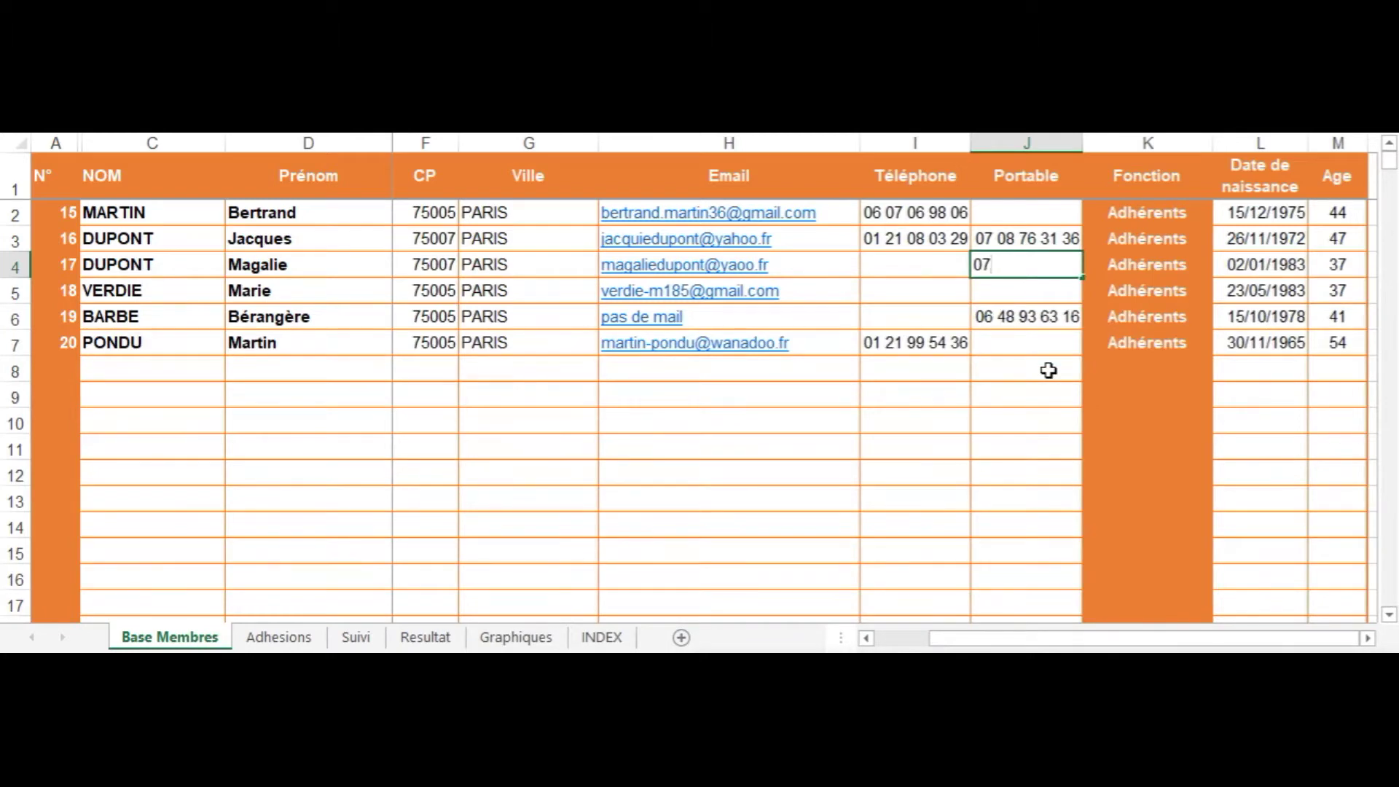
text(0707070)
key(Return)
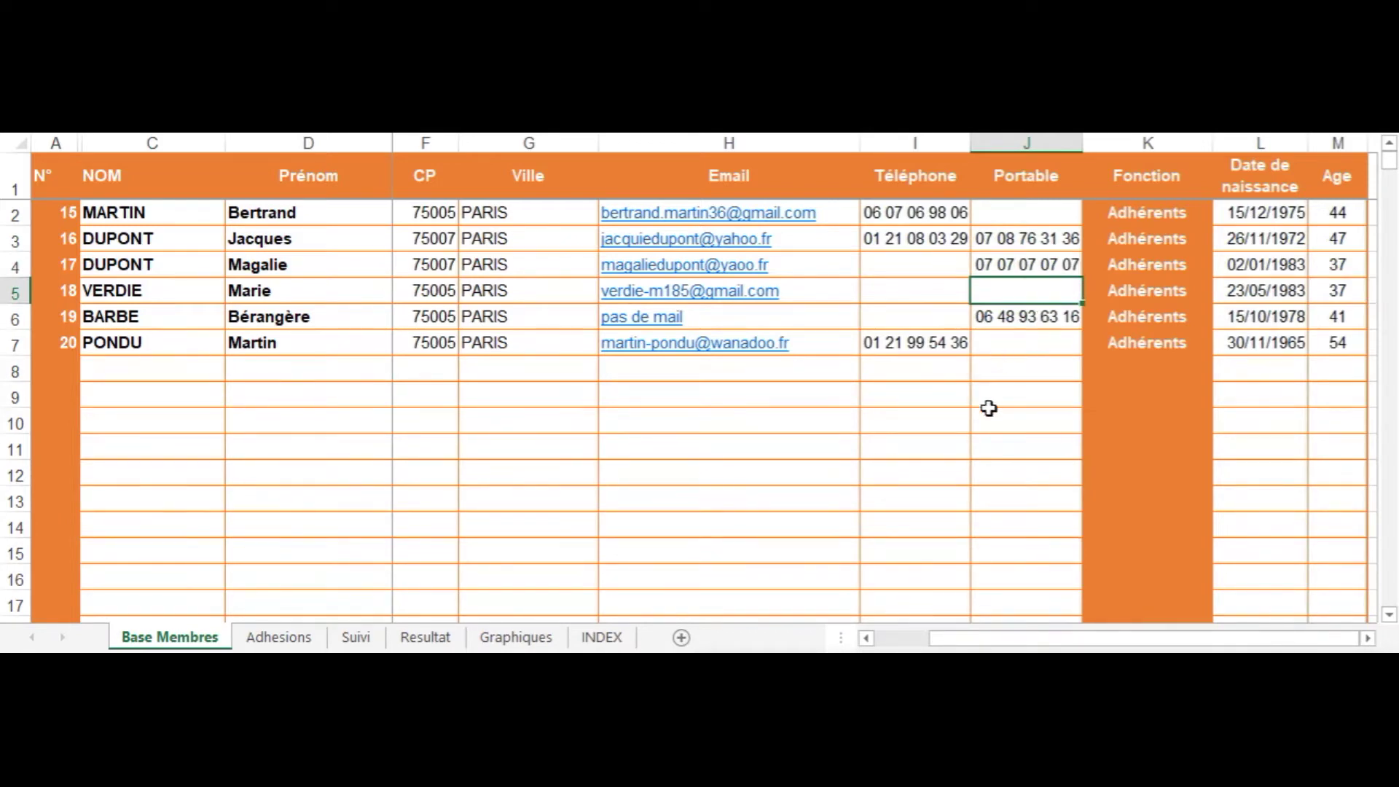
click(427, 471)
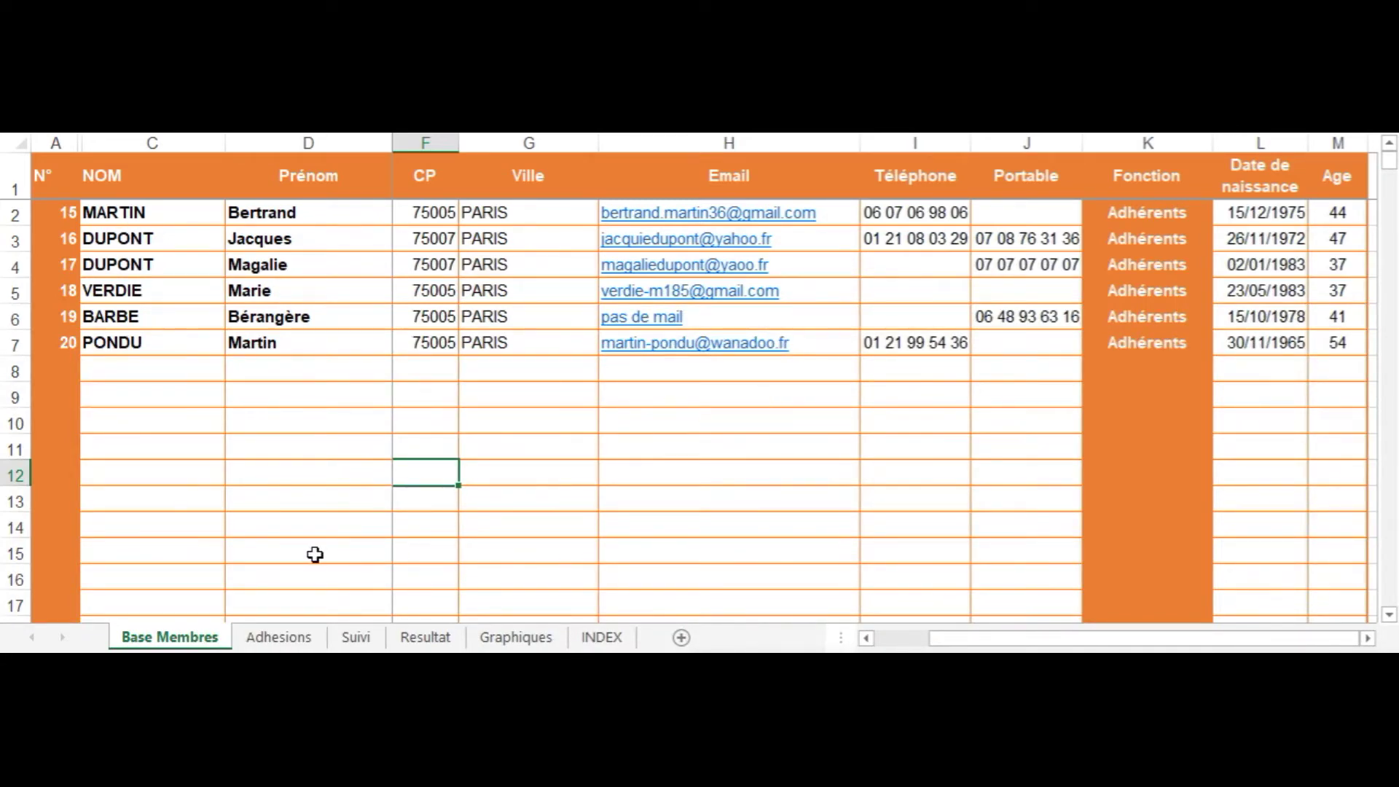
Step: On the Adhesions sheet, date the first entry 01/01/2020 and choose the first listed member as its name
click(295, 639)
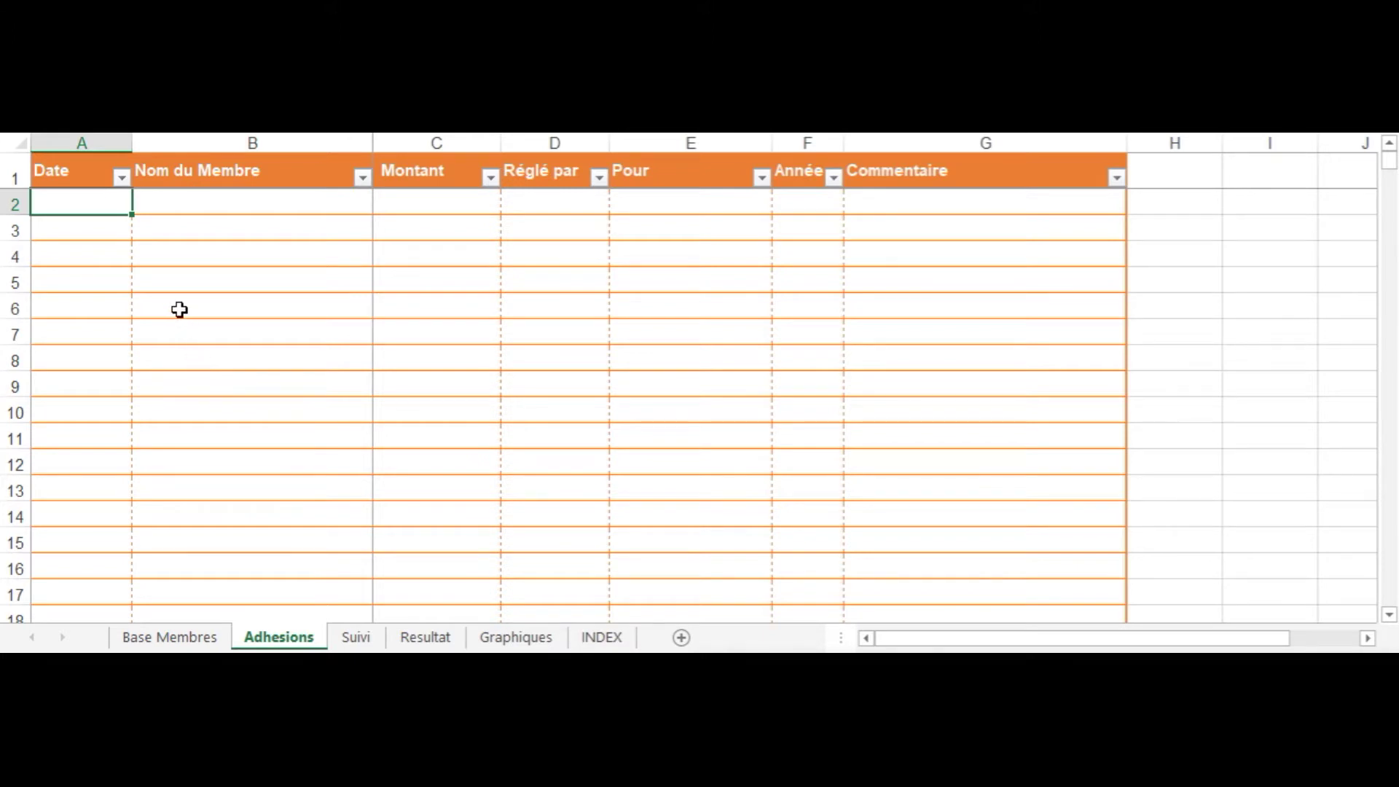
click(355, 638)
key(Return)
click(336, 201)
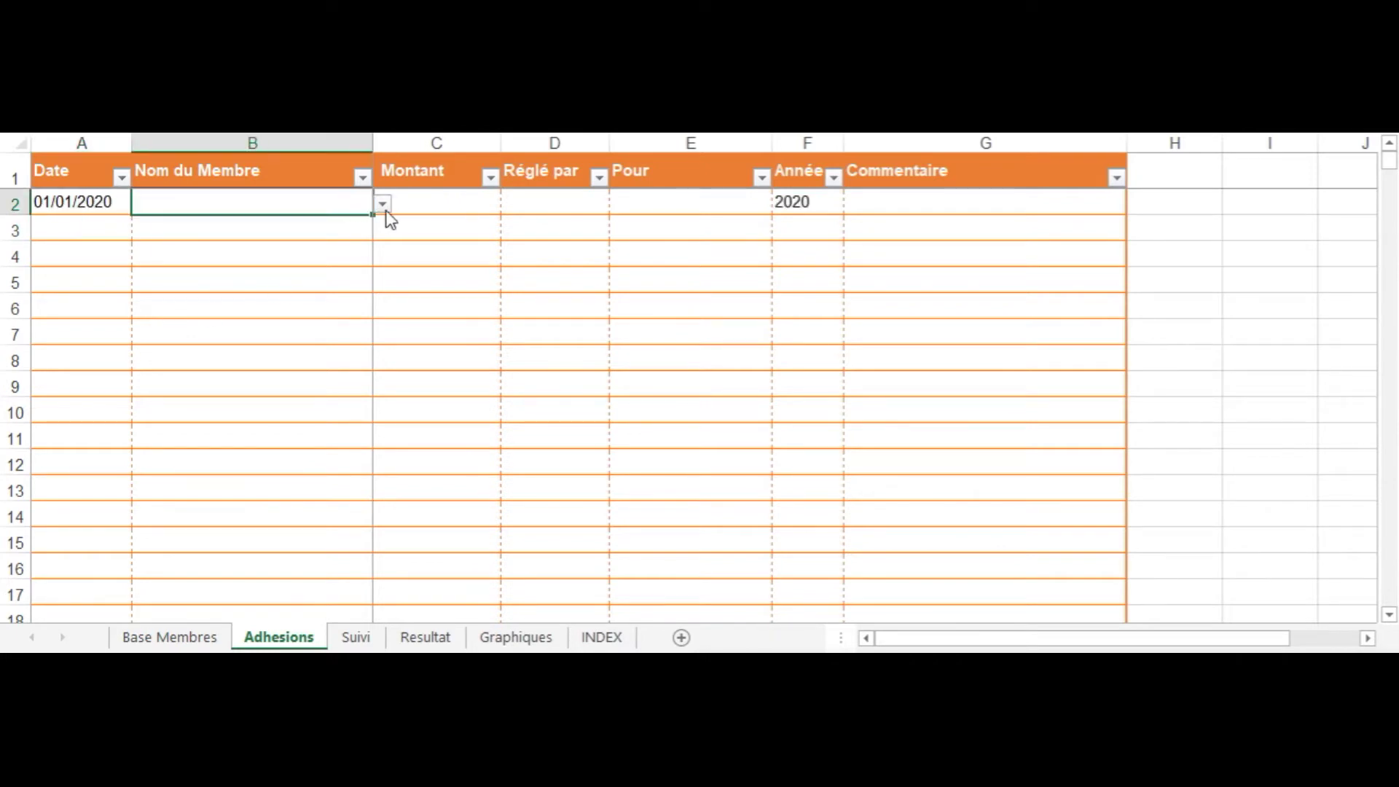
click(383, 205)
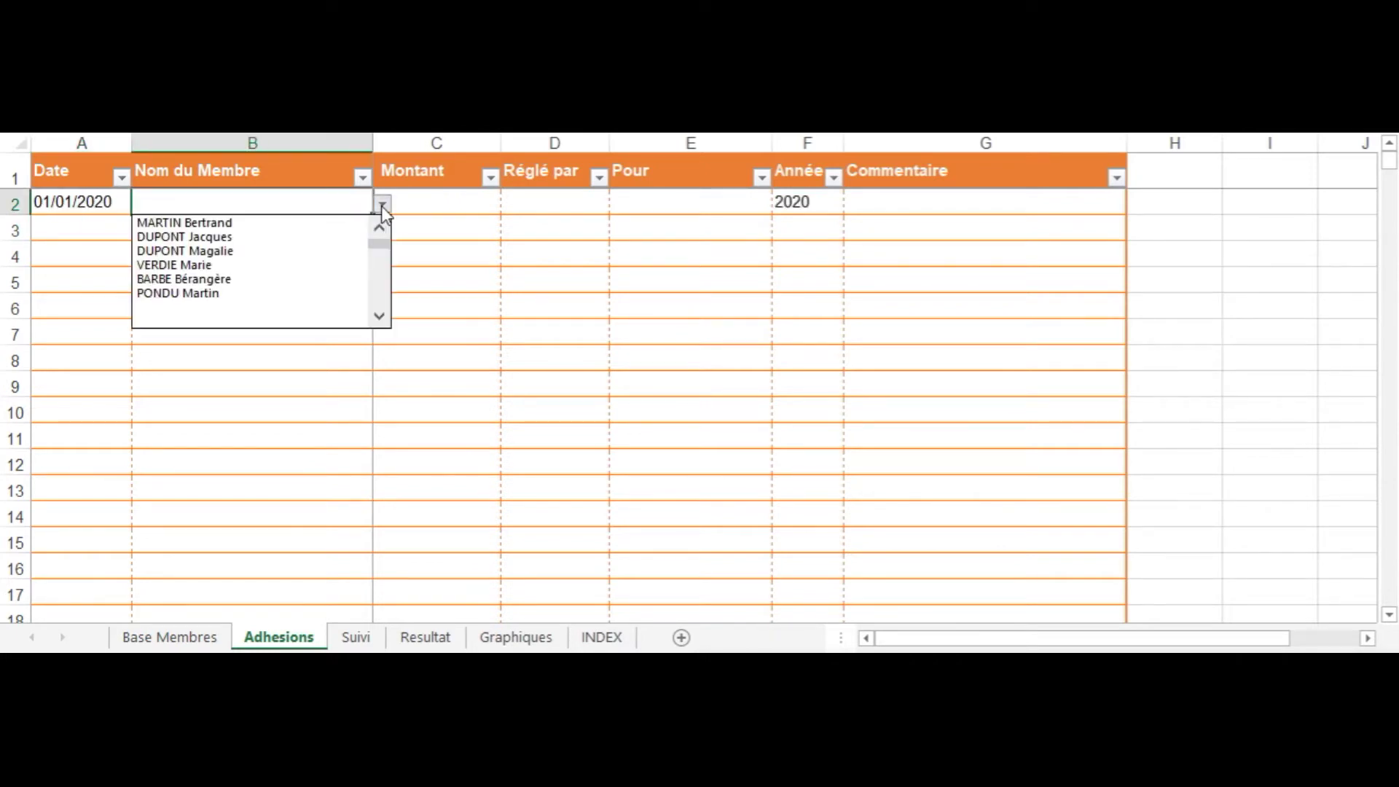
click(302, 223)
key(Tab)
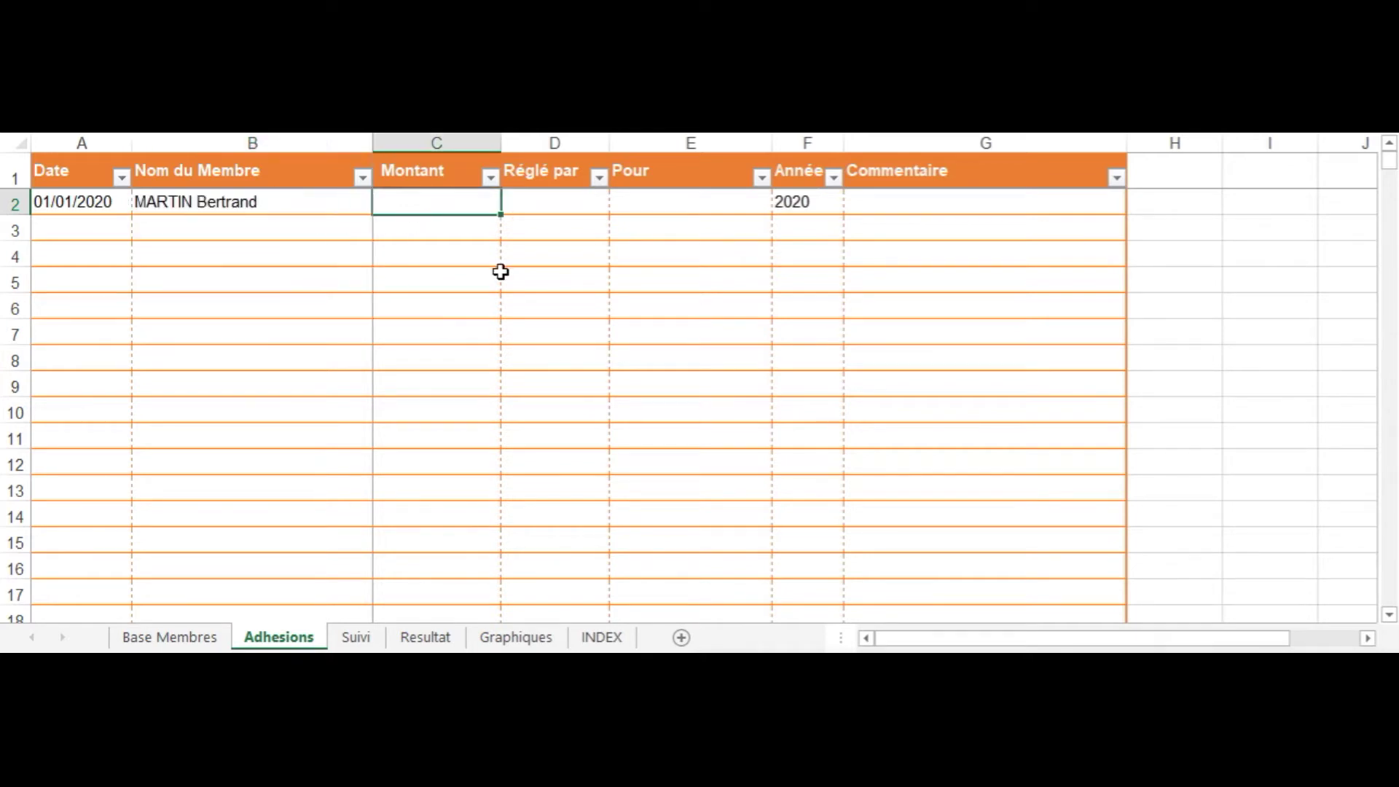
Step: Complete the entry in row 2 with an amount of 15 €, payment by Chèque and purpose Renouvellement
text(15)
key(Tab)
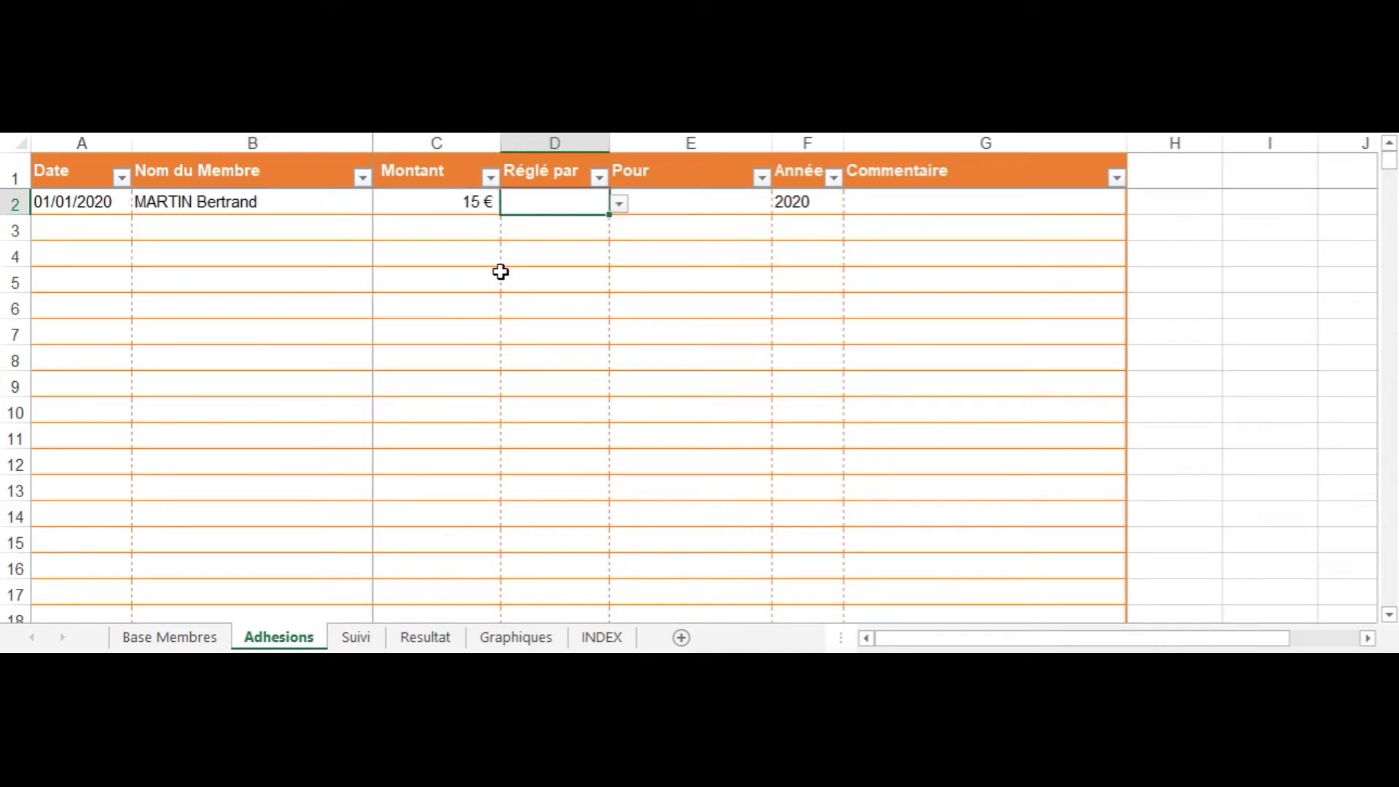
click(619, 204)
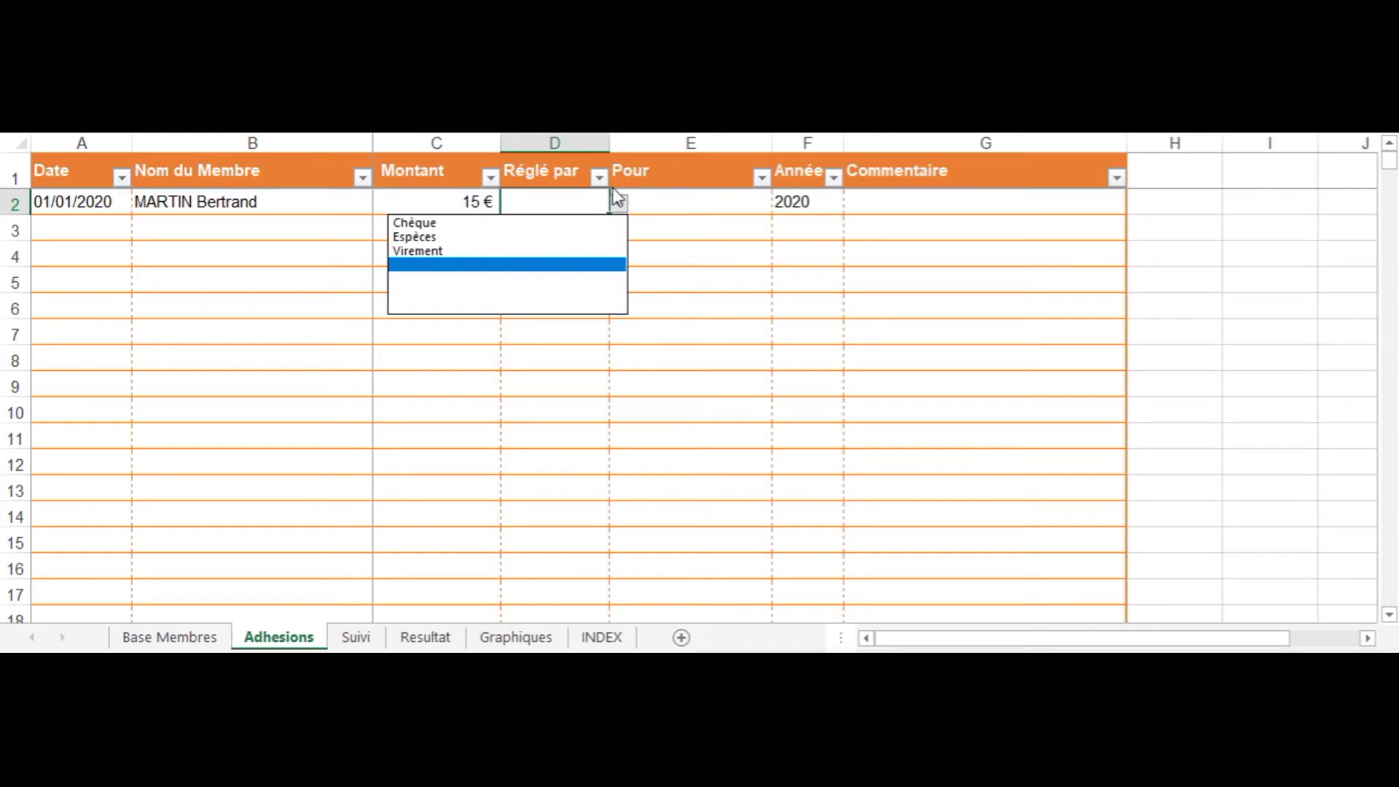
click(522, 224)
click(716, 200)
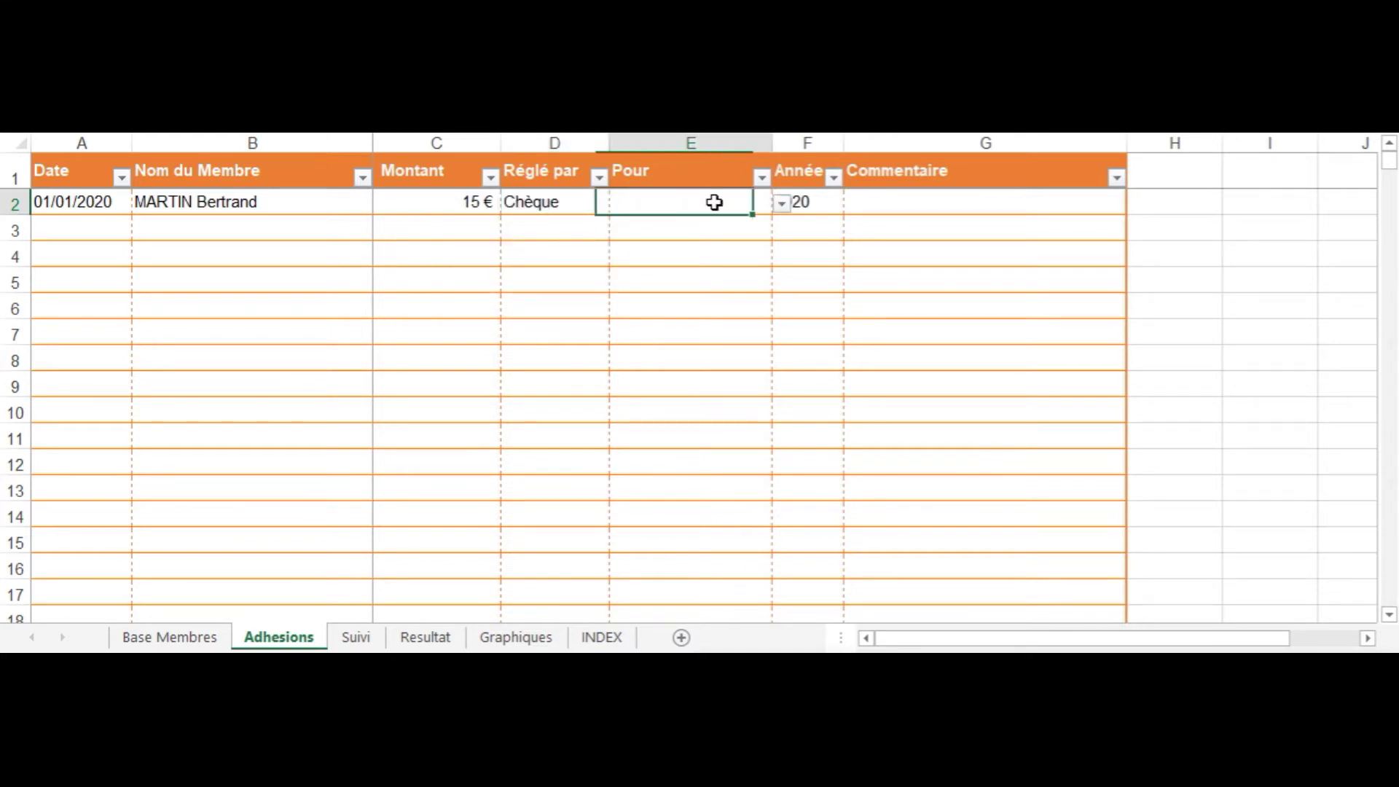
click(781, 206)
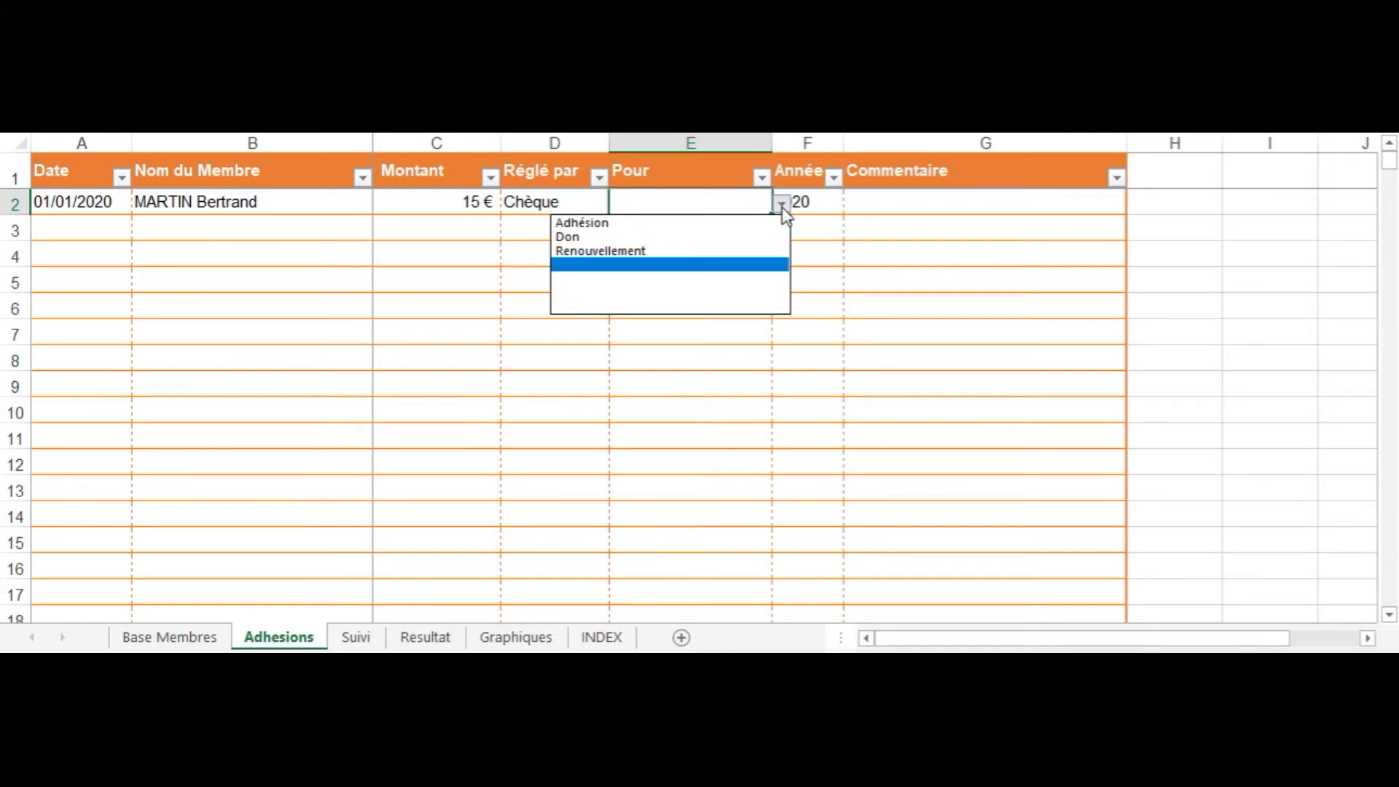
click(618, 251)
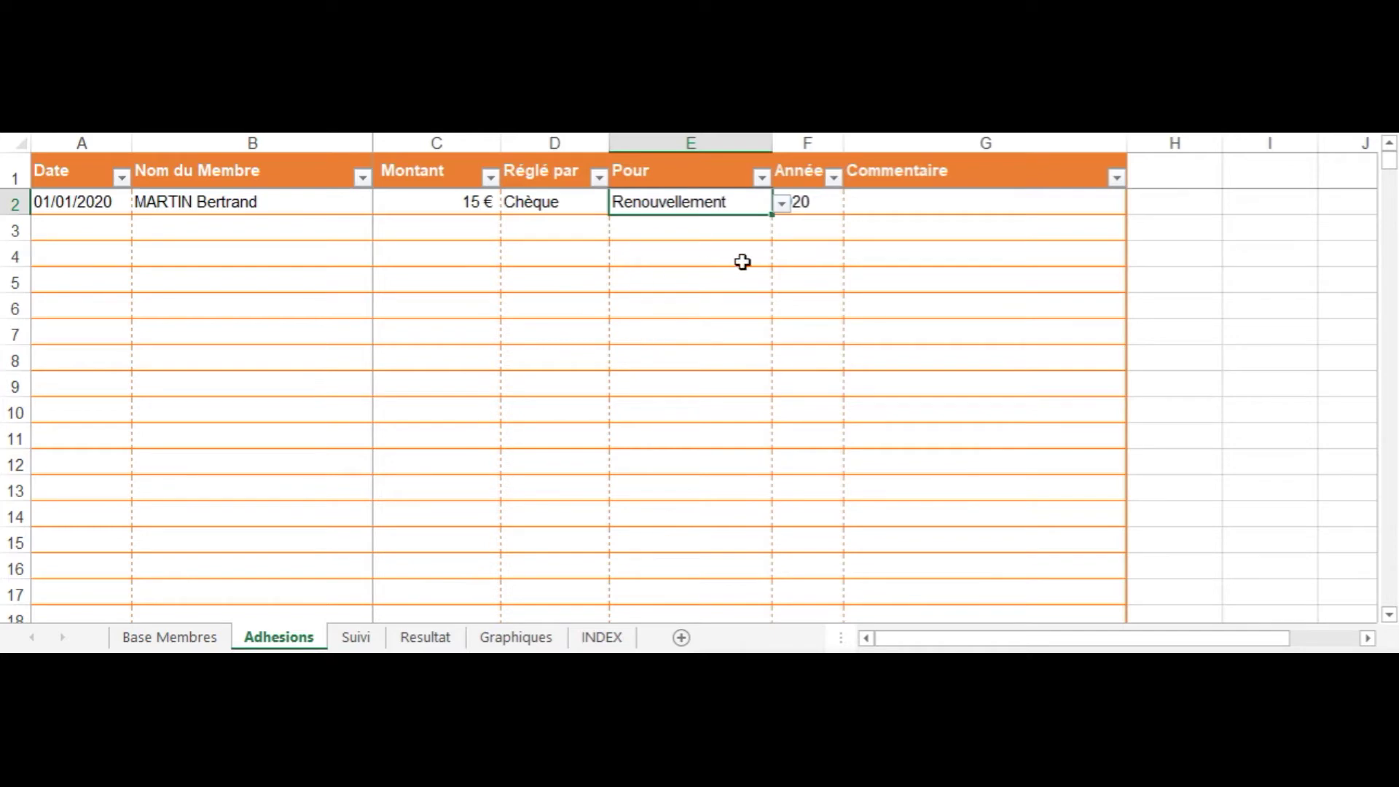
click(871, 248)
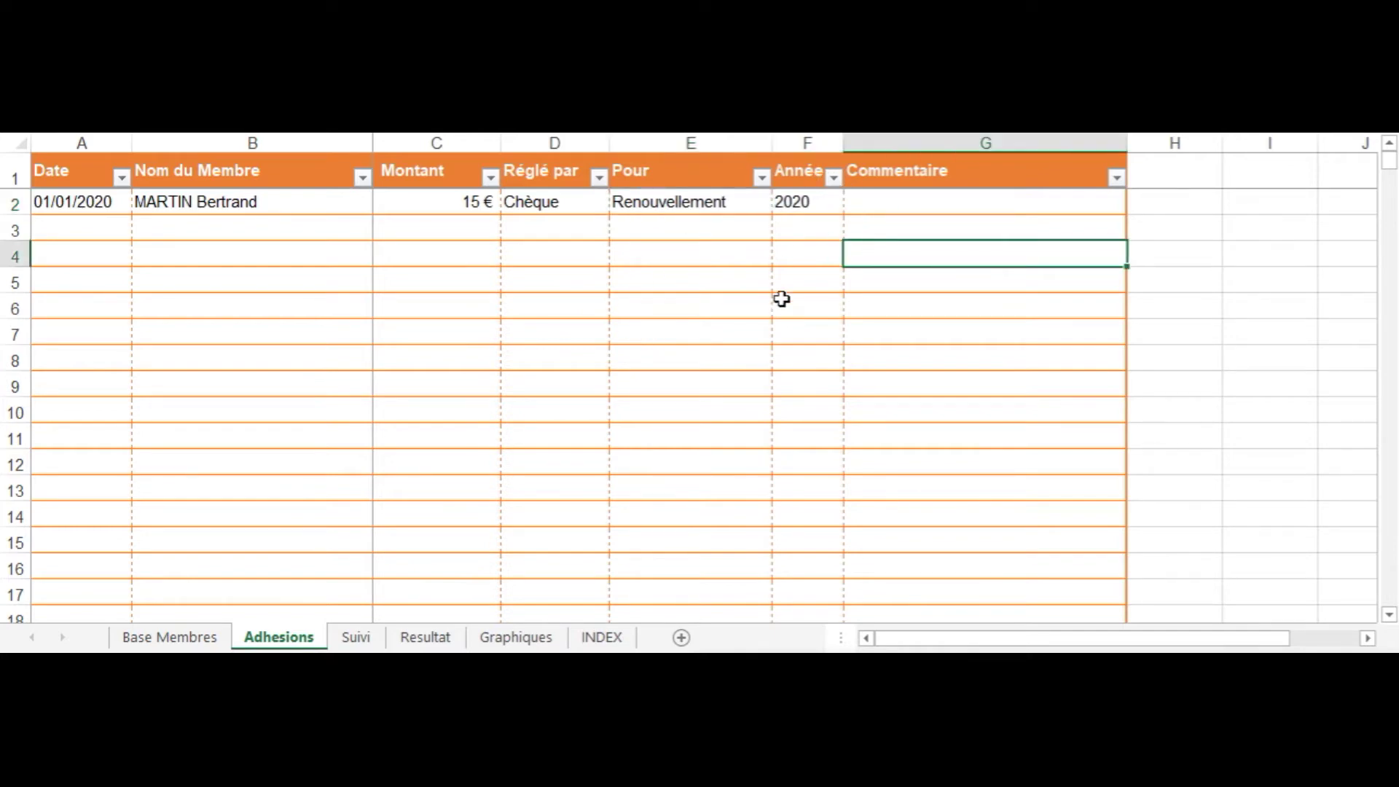
Step: Start a second membership entry in row 3 dated 01/01/2020 for the fourth listed member
click(103, 232)
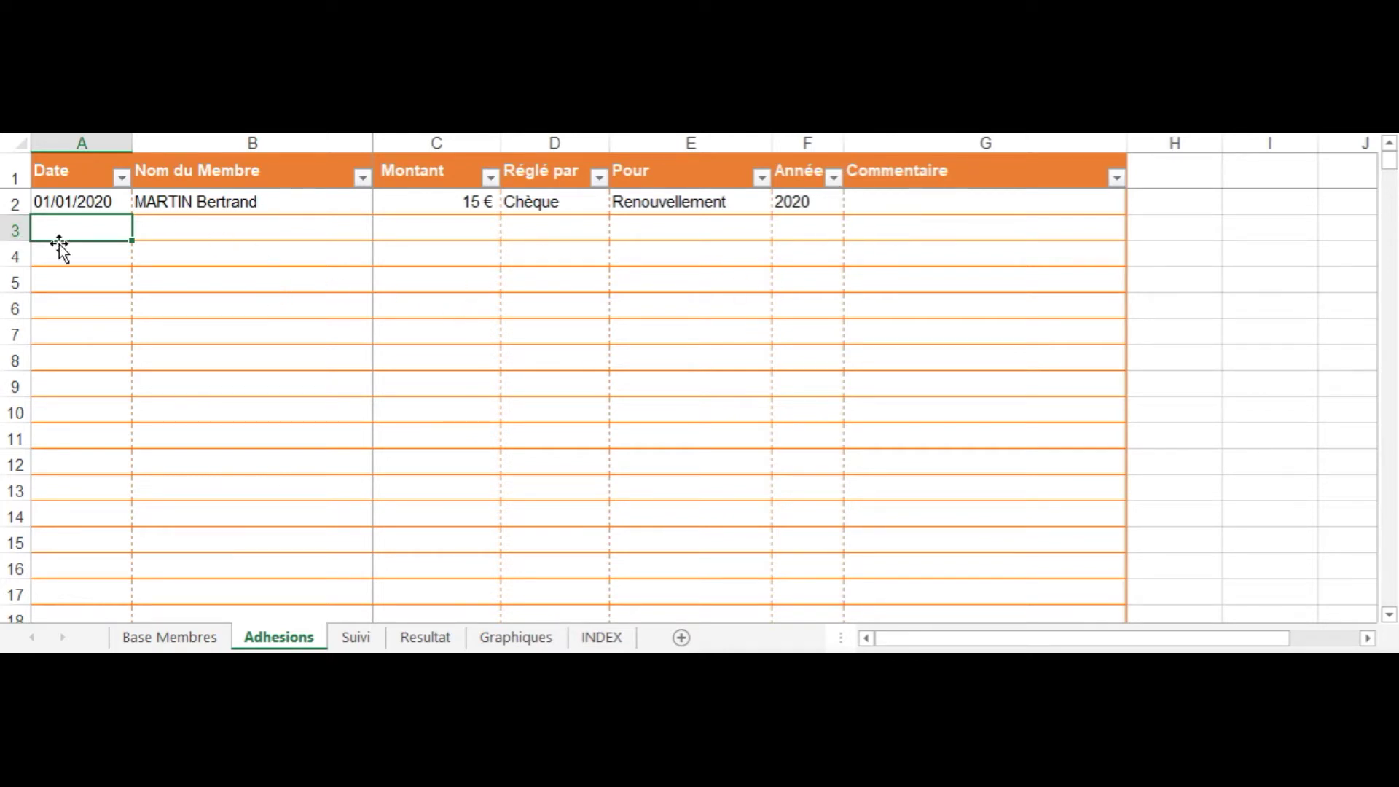
text(01/01/2020)
key(Tab)
click(382, 230)
click(290, 292)
Step: Fill in row 3 with an amount of 15 €, payment by Chèque and purpose Renouvellement
click(459, 231)
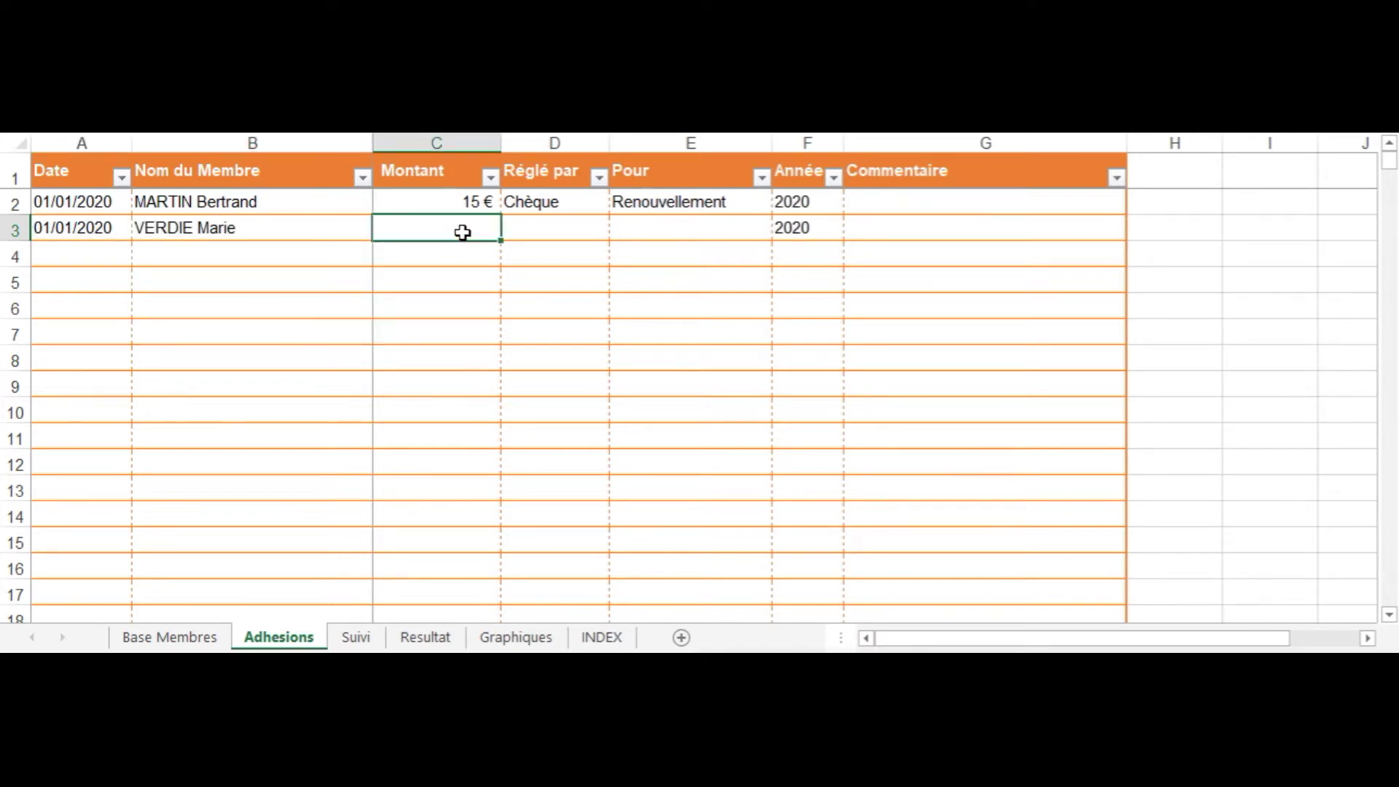
text(15)
key(Tab)
click(618, 229)
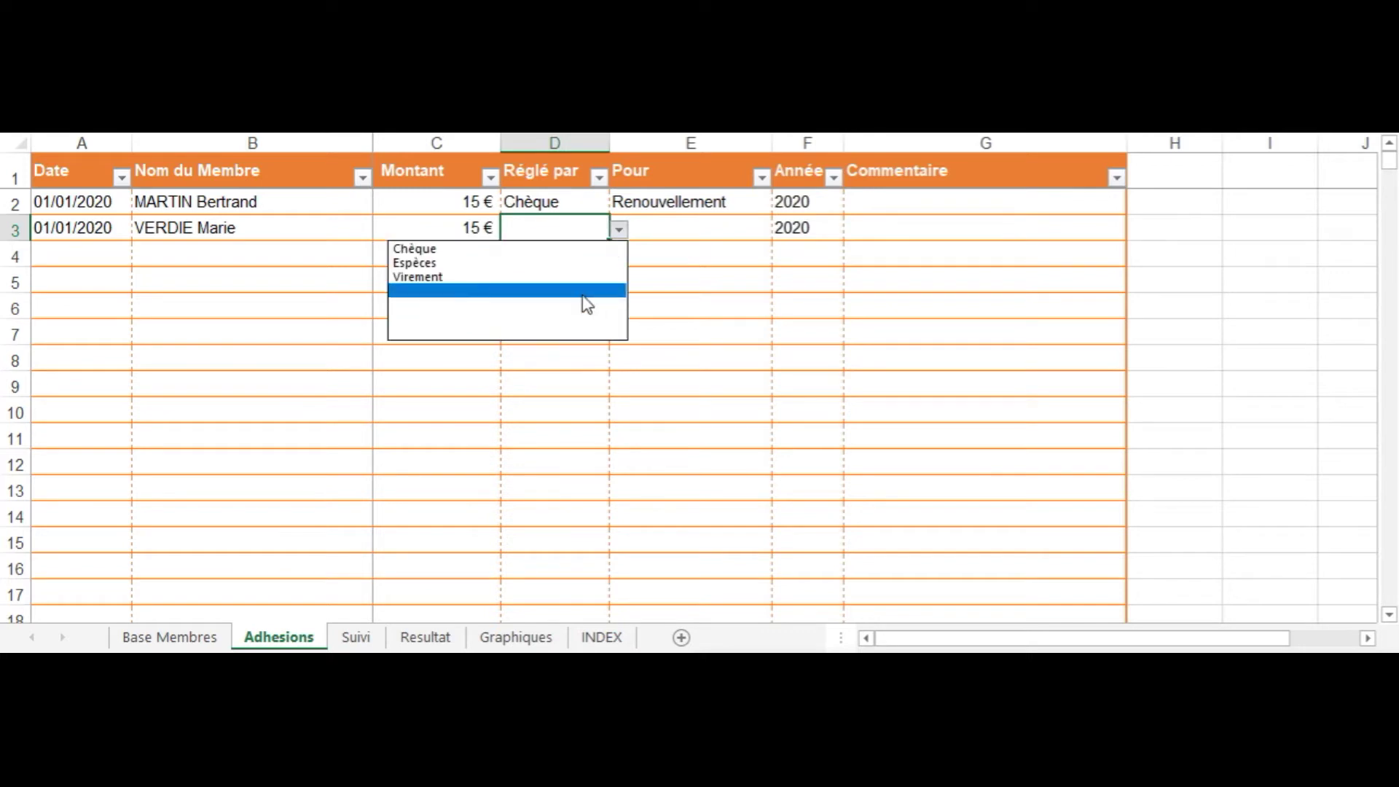
click(568, 247)
click(684, 235)
click(782, 229)
click(759, 283)
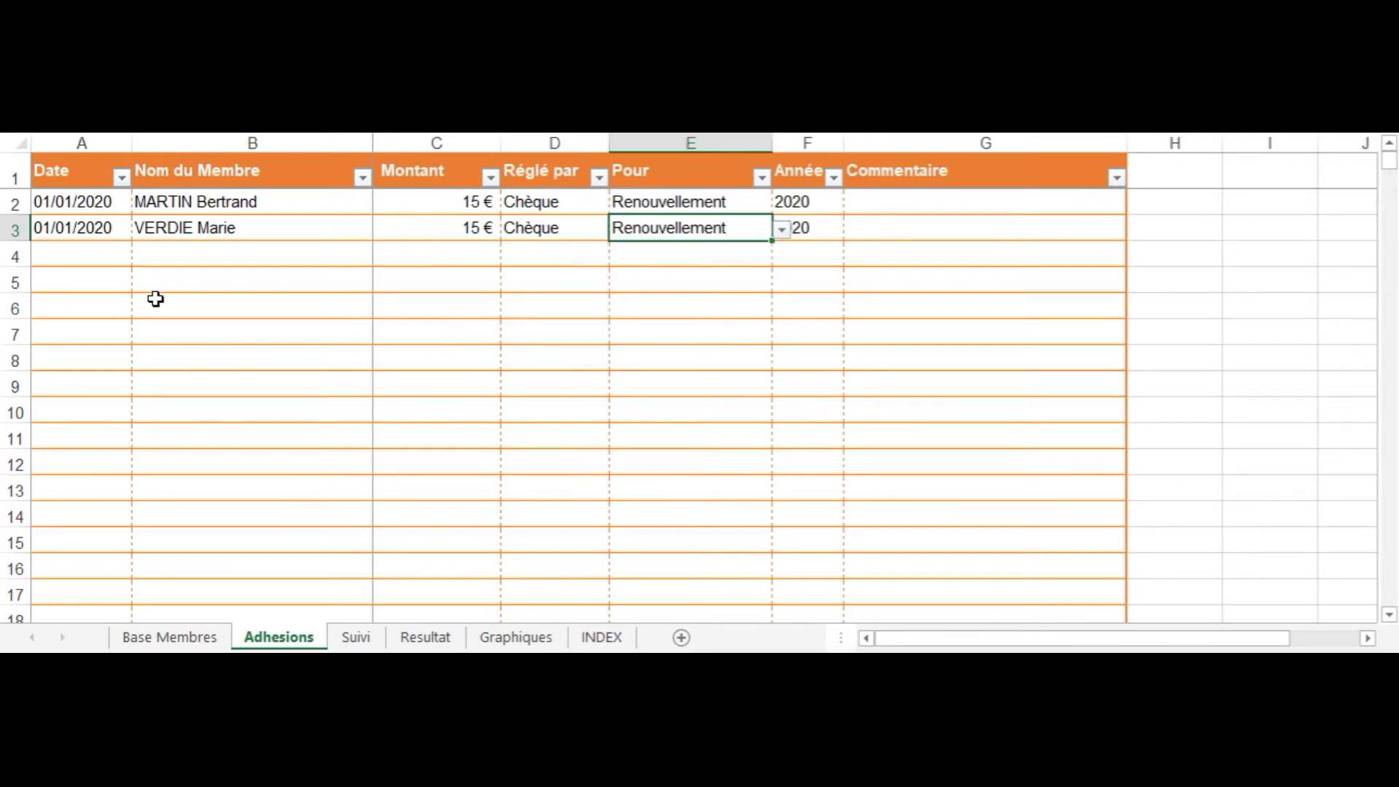
Step: Add a third membership entry in row 4 dated 01/01/2020 for the second listed member
click(68, 255)
text(01/01/2020)
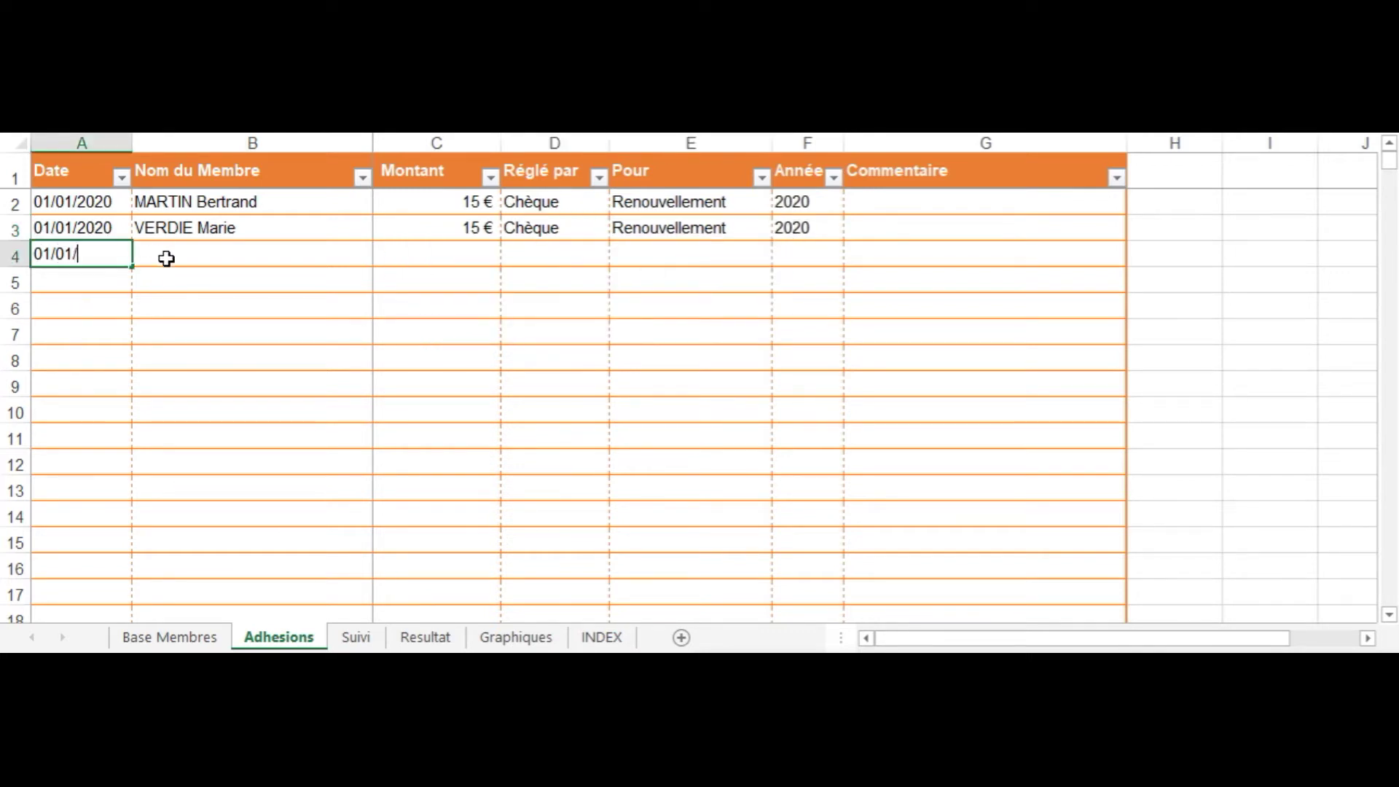
click(166, 258)
click(383, 257)
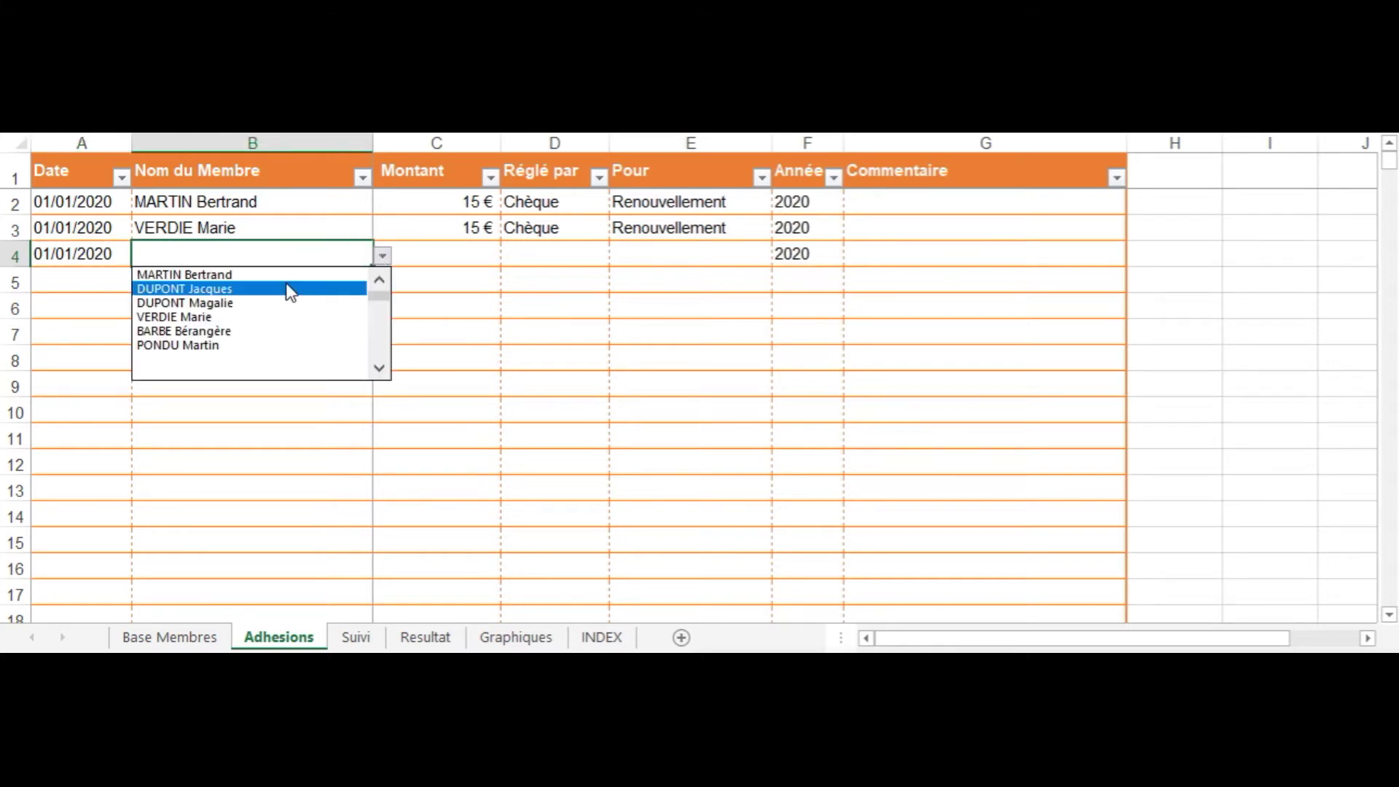
click(285, 291)
Step: Fill in row 4 with an amount of 15 €, payment by Espèces and purpose Adhésion
click(477, 265)
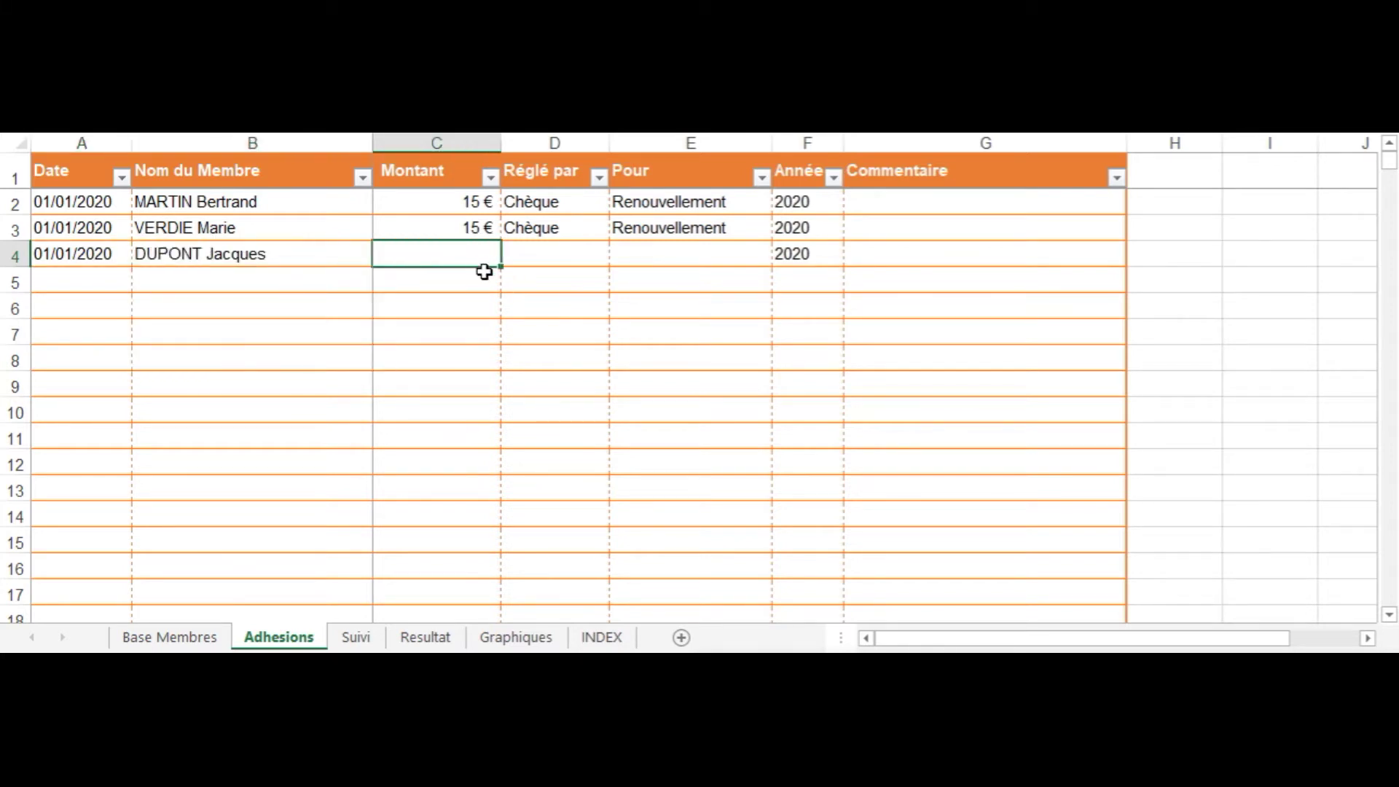
text(15)
key(Tab)
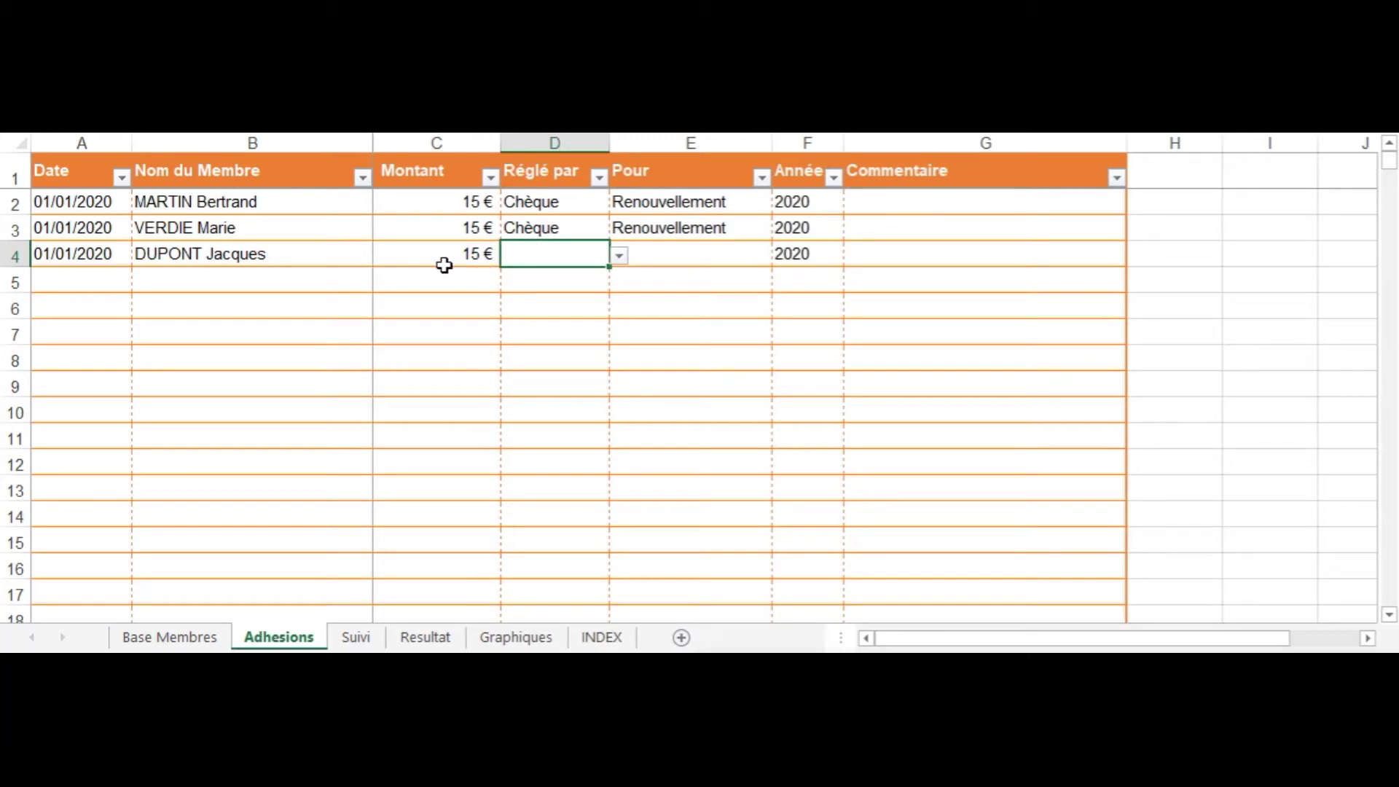
click(248, 256)
click(381, 257)
click(519, 260)
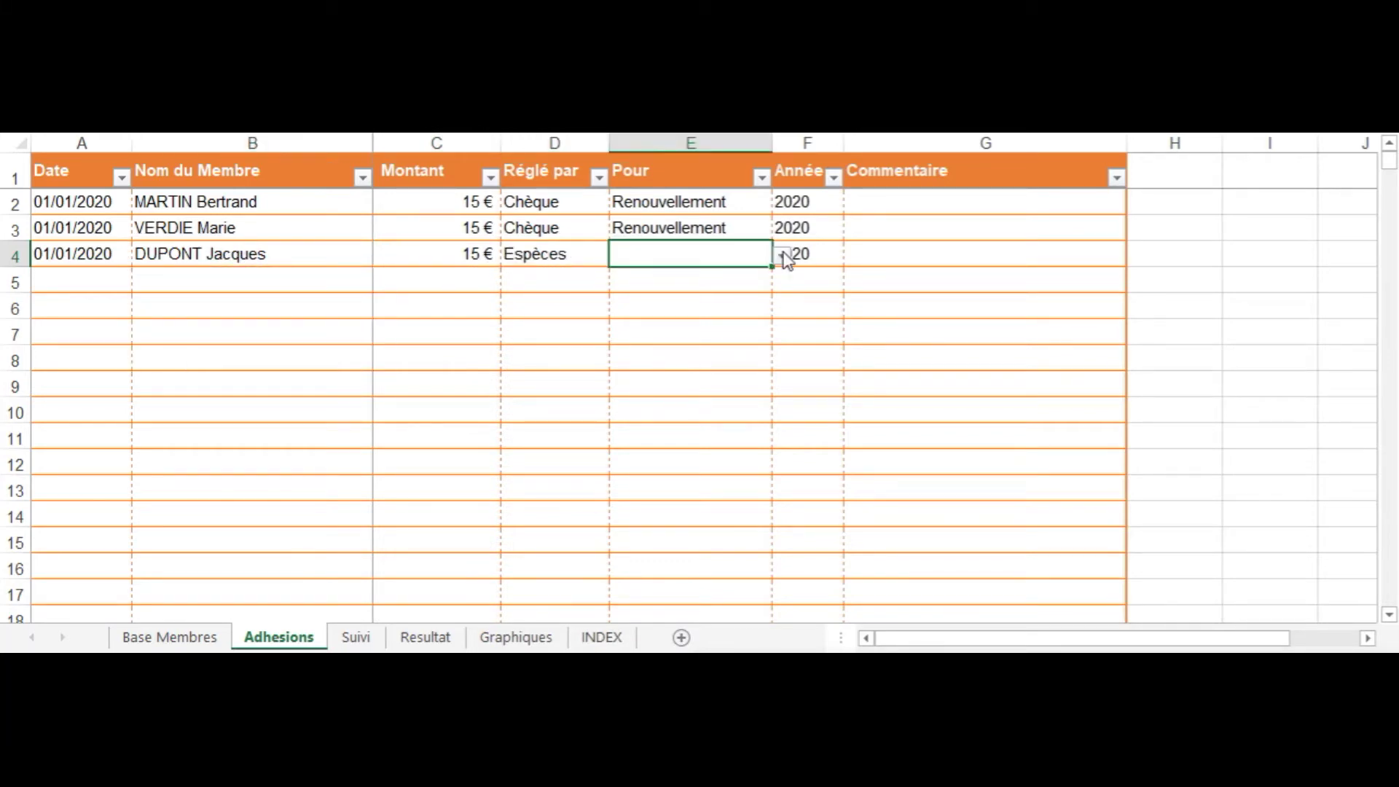
click(784, 255)
click(621, 272)
click(683, 432)
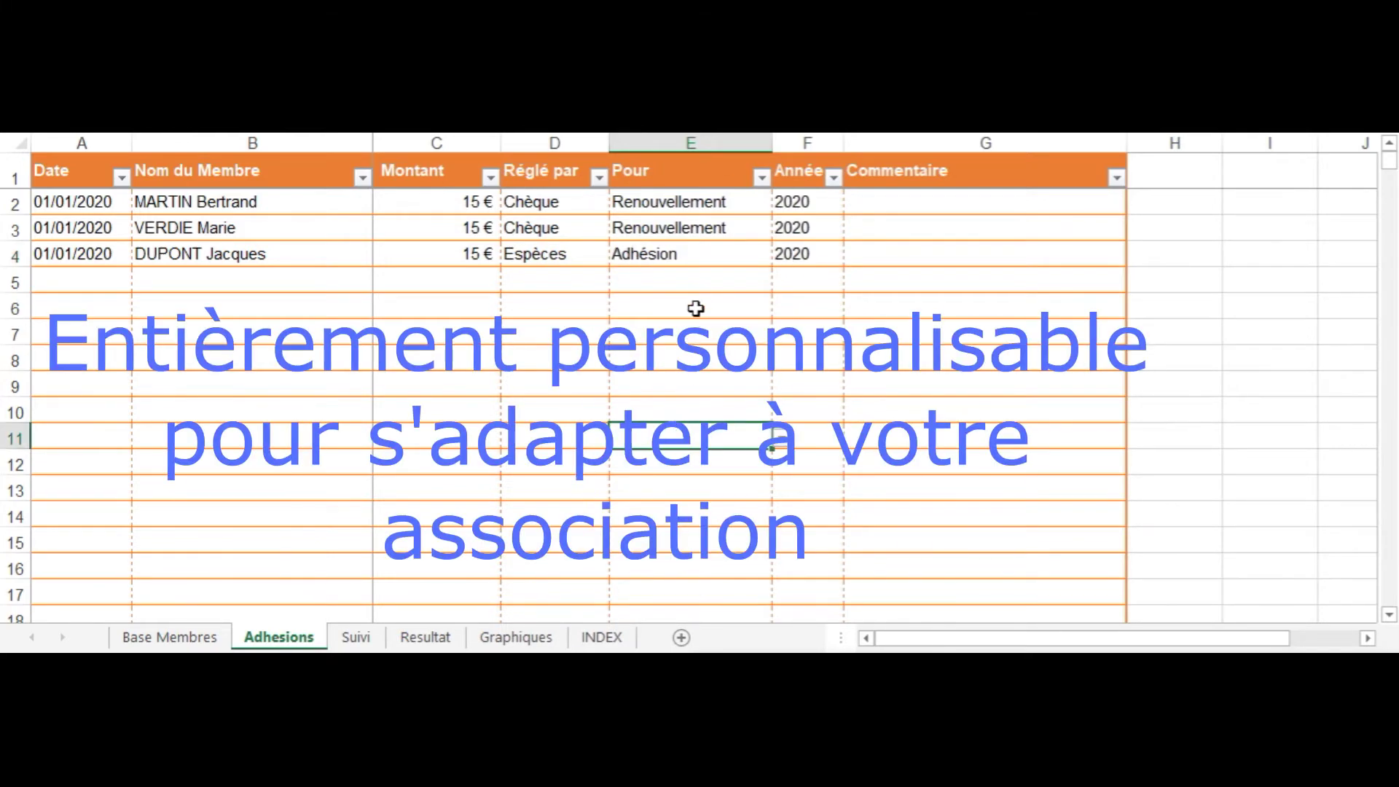
Step: Examine the options offered in the Pour list of the entry in row 4
click(690, 285)
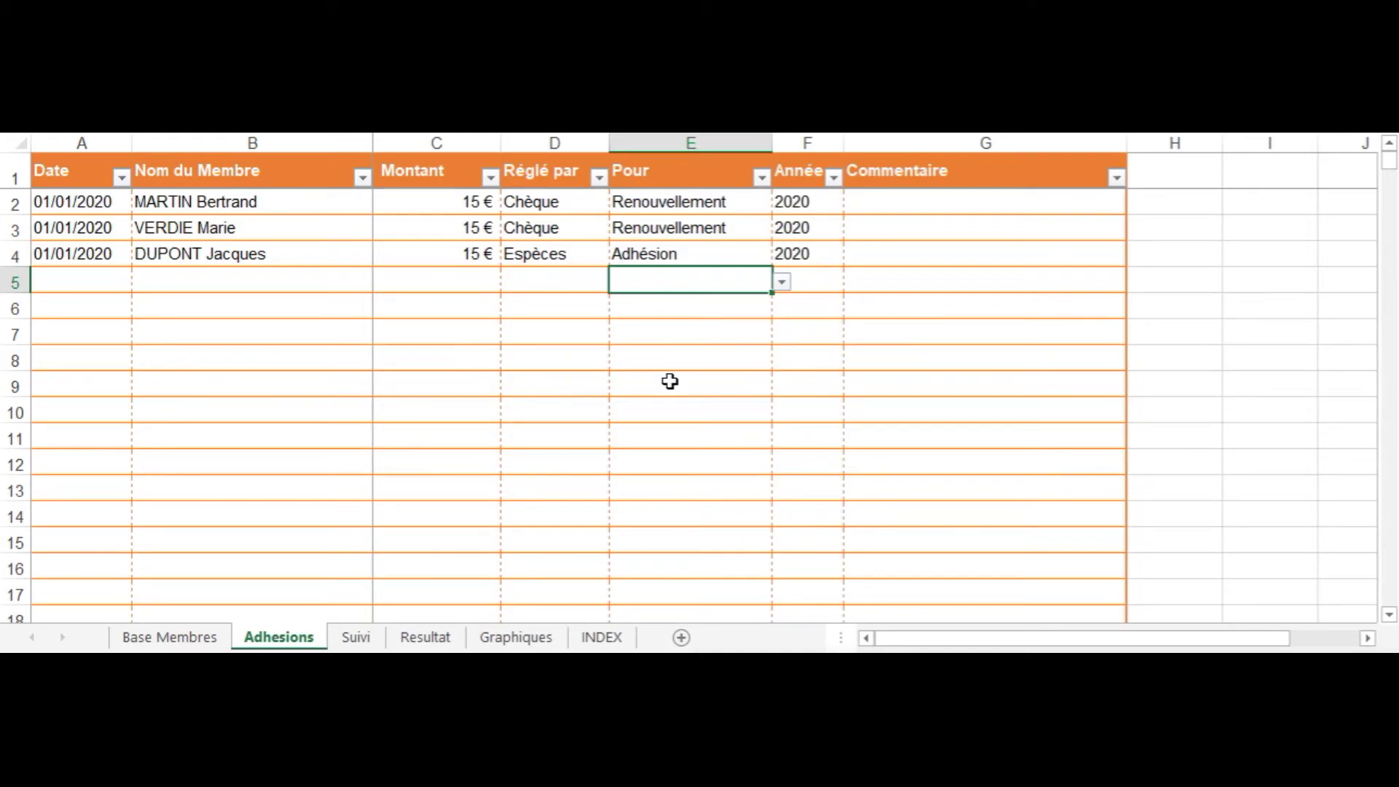
click(718, 255)
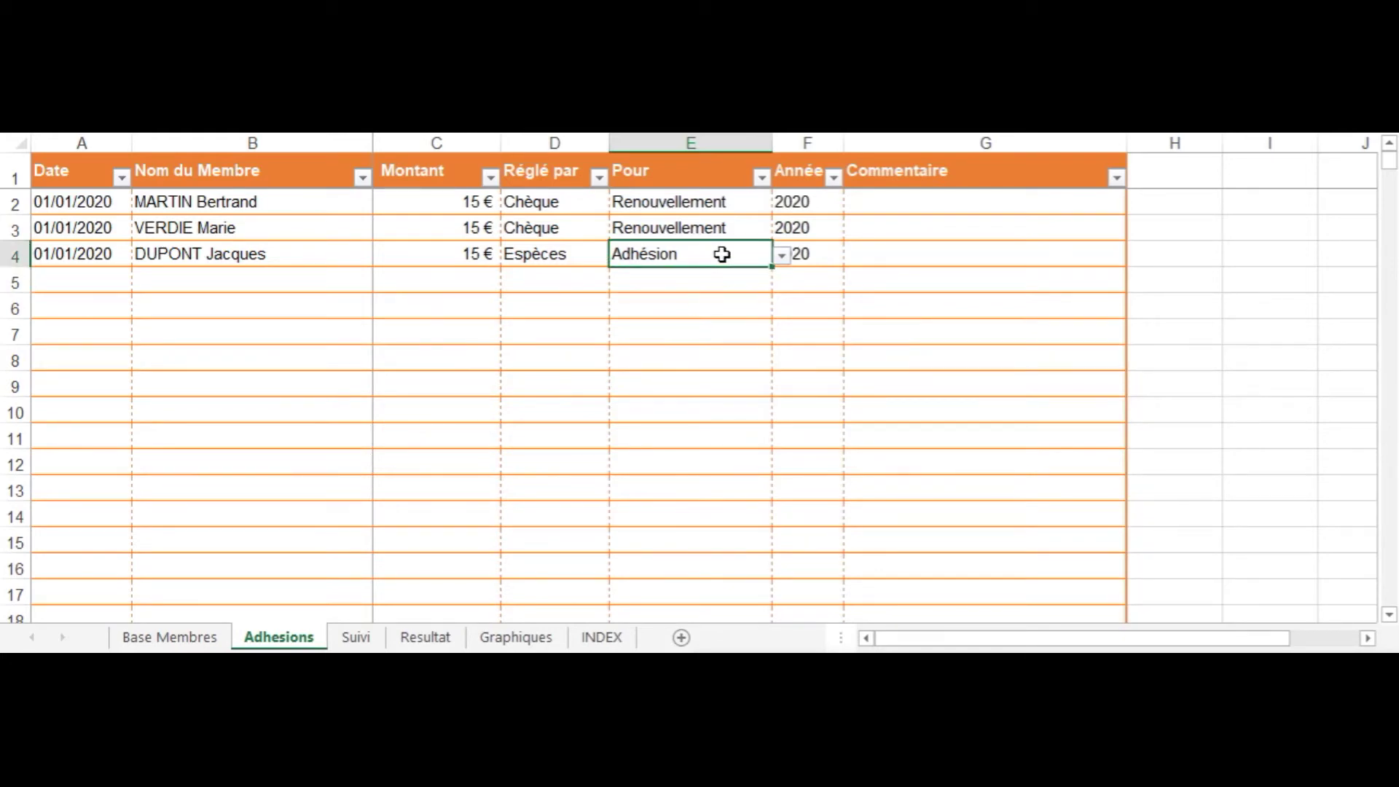
click(782, 255)
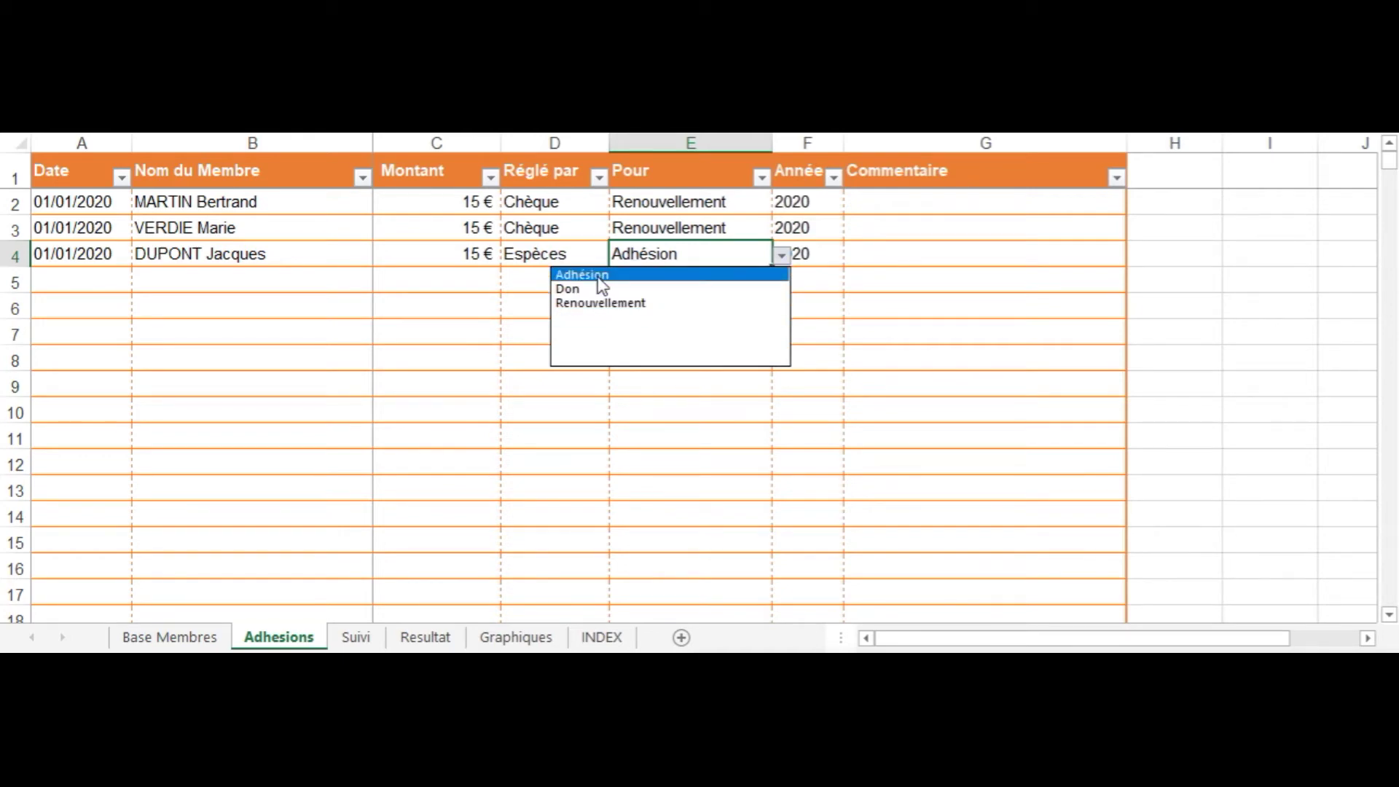
click(465, 384)
Step: Add "achat de tee shirt" and "livres" as payment types in C44 and C45 of the INDEX sheet
click(609, 637)
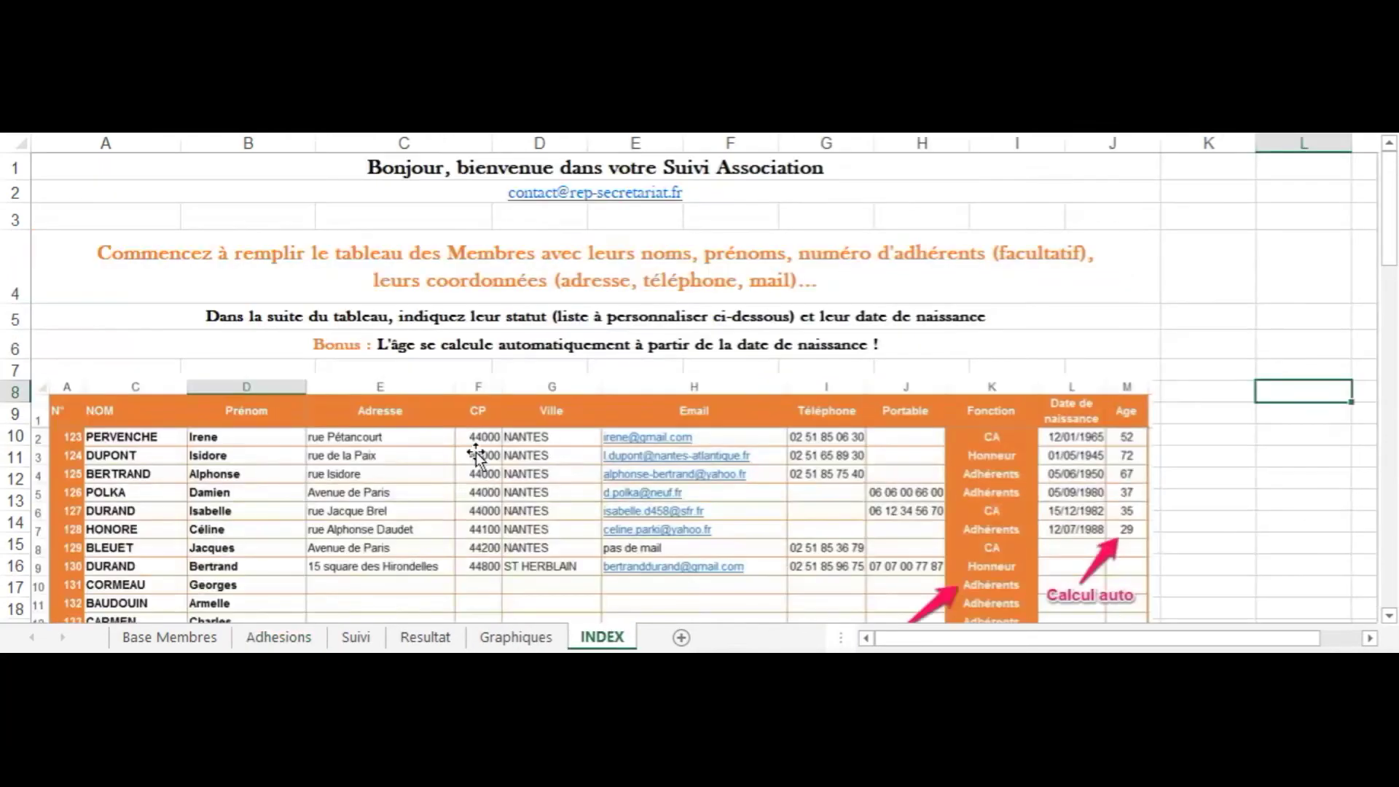
scroll(370, 465, down, 12)
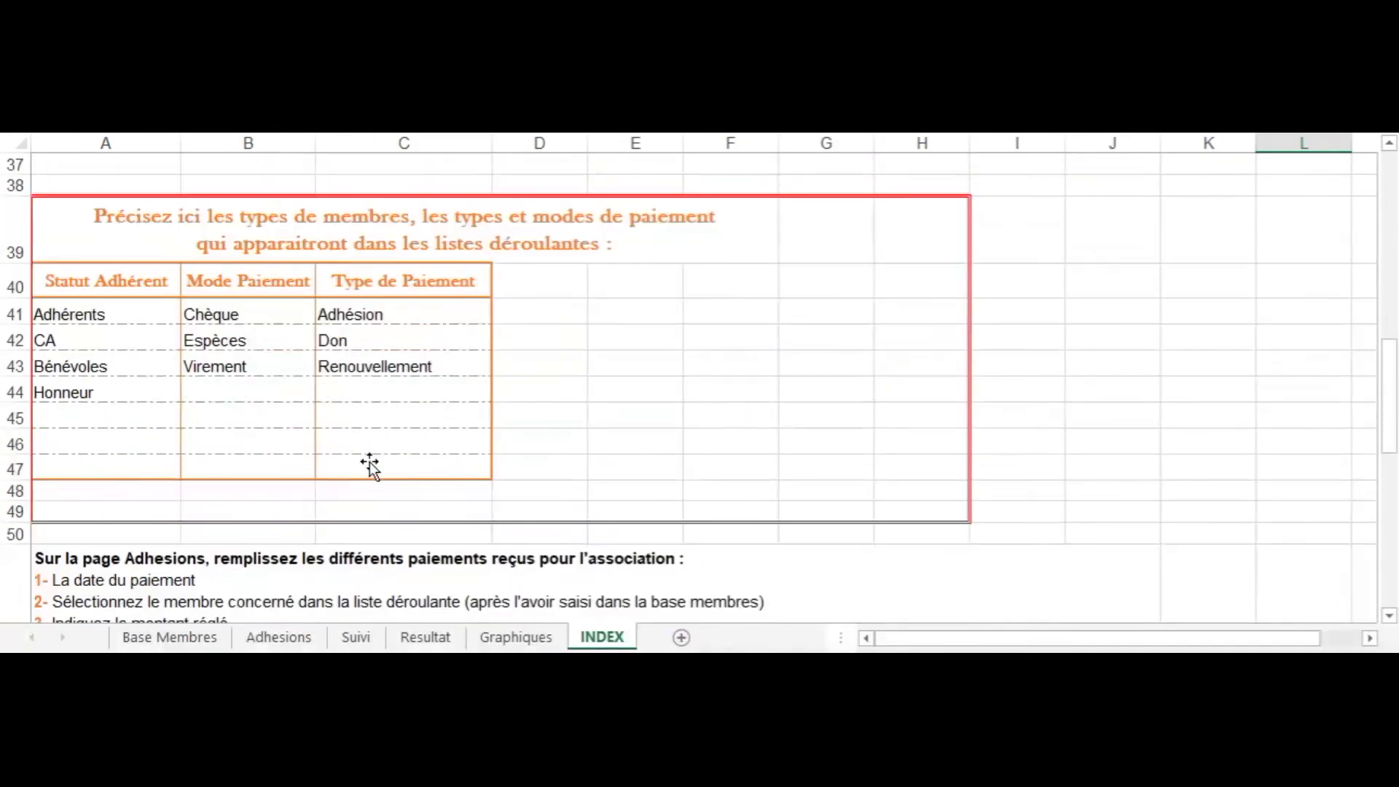
click(363, 392)
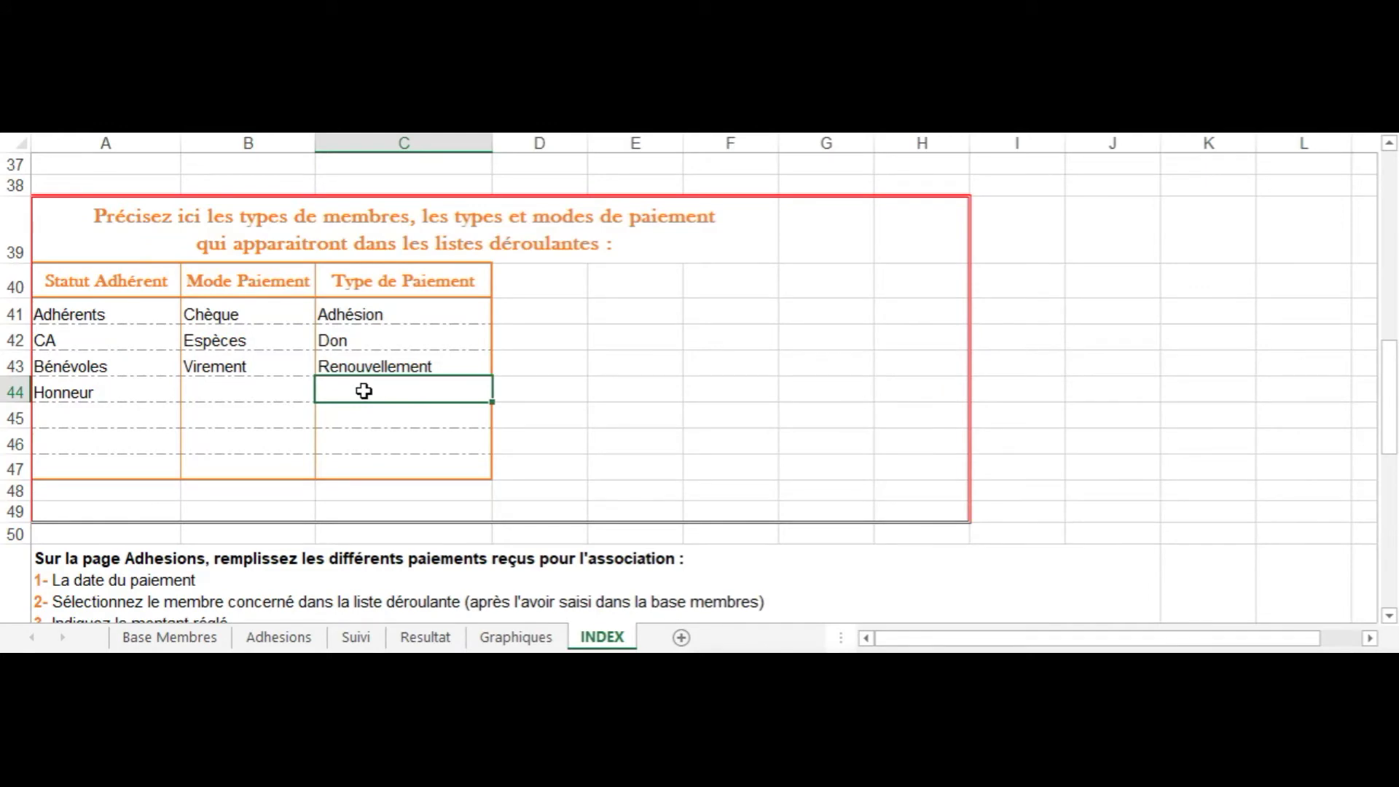
text(achat de tee shi)
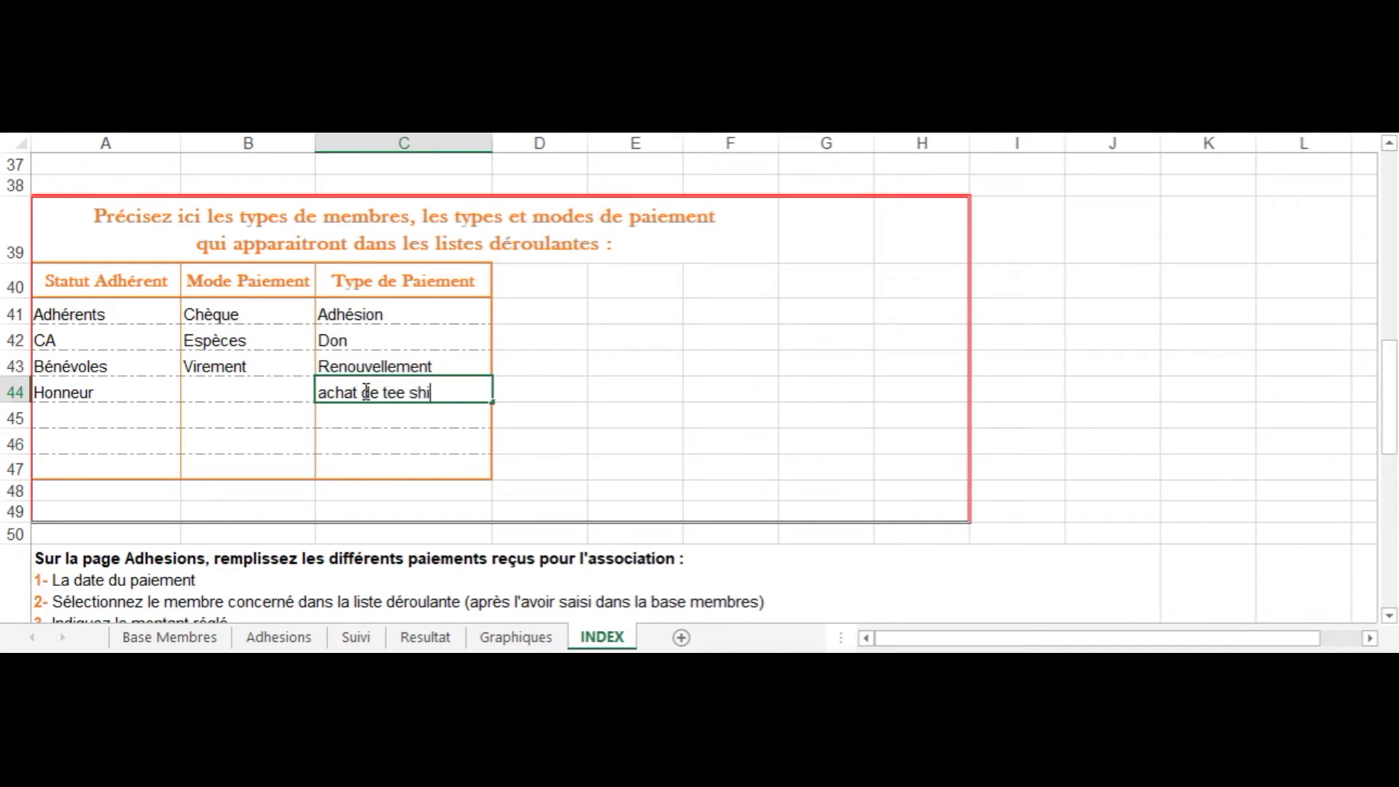
key(Return)
text(a)
key(BackSpace)
key(BackSpace)
text(livres)
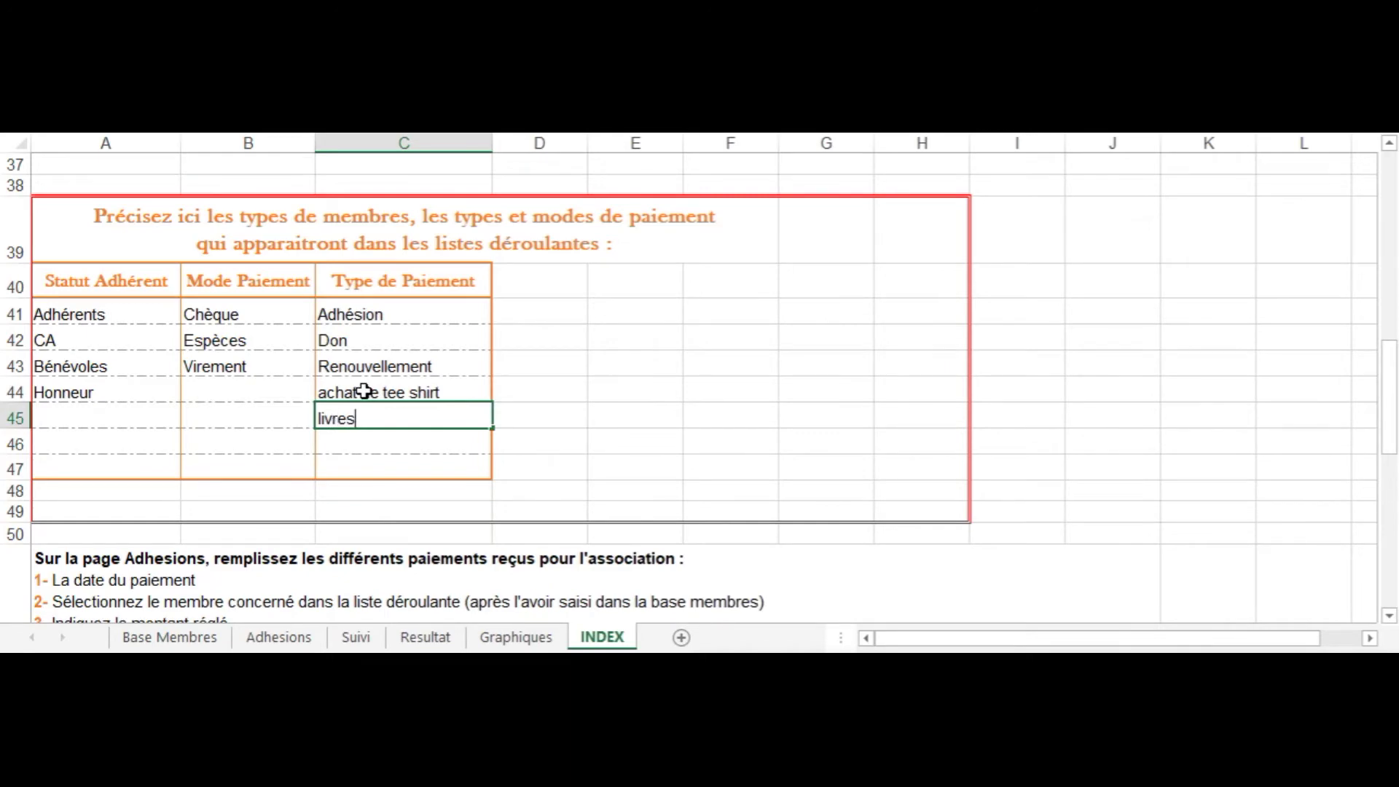
key(Tab)
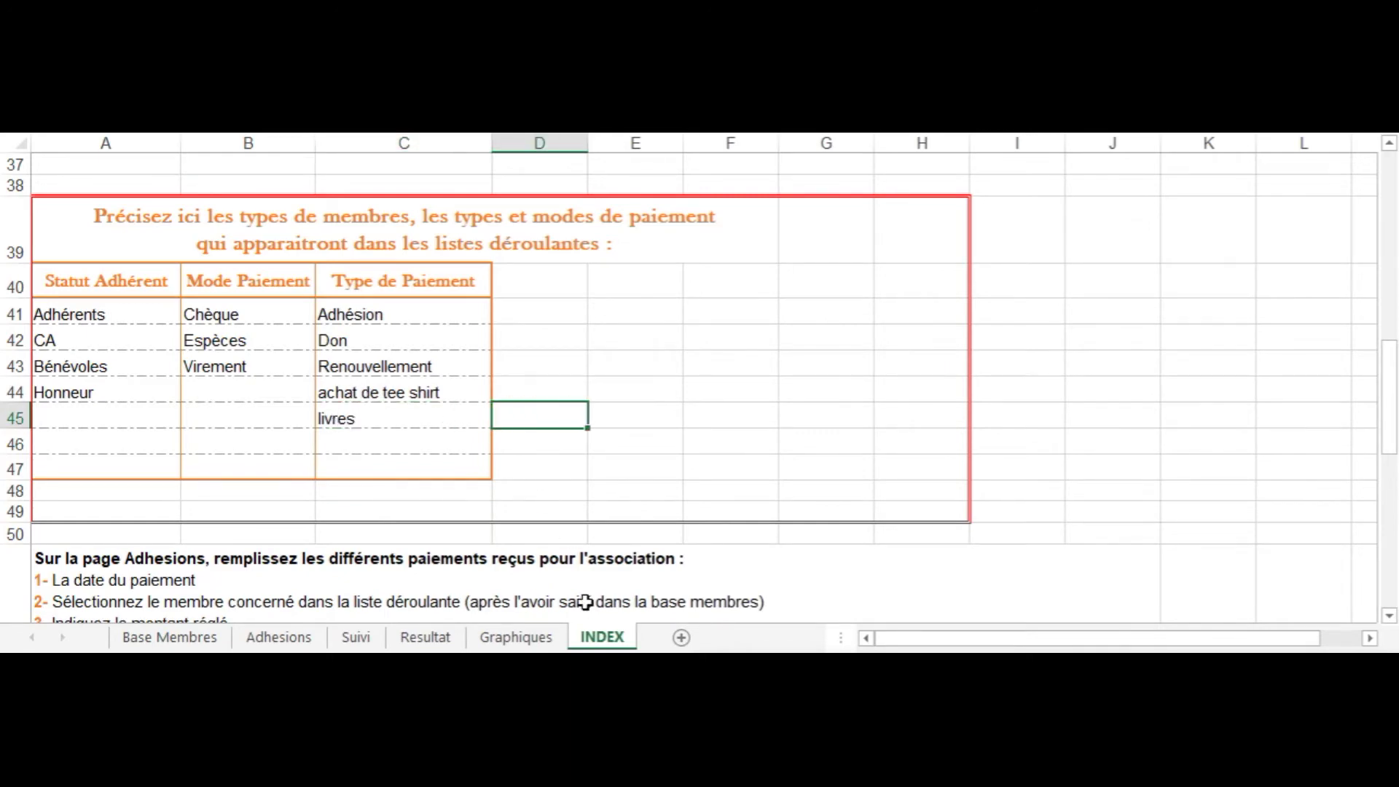
Step: Choose livres as the purpose in row 5 of the Adhesions sheet
click(278, 637)
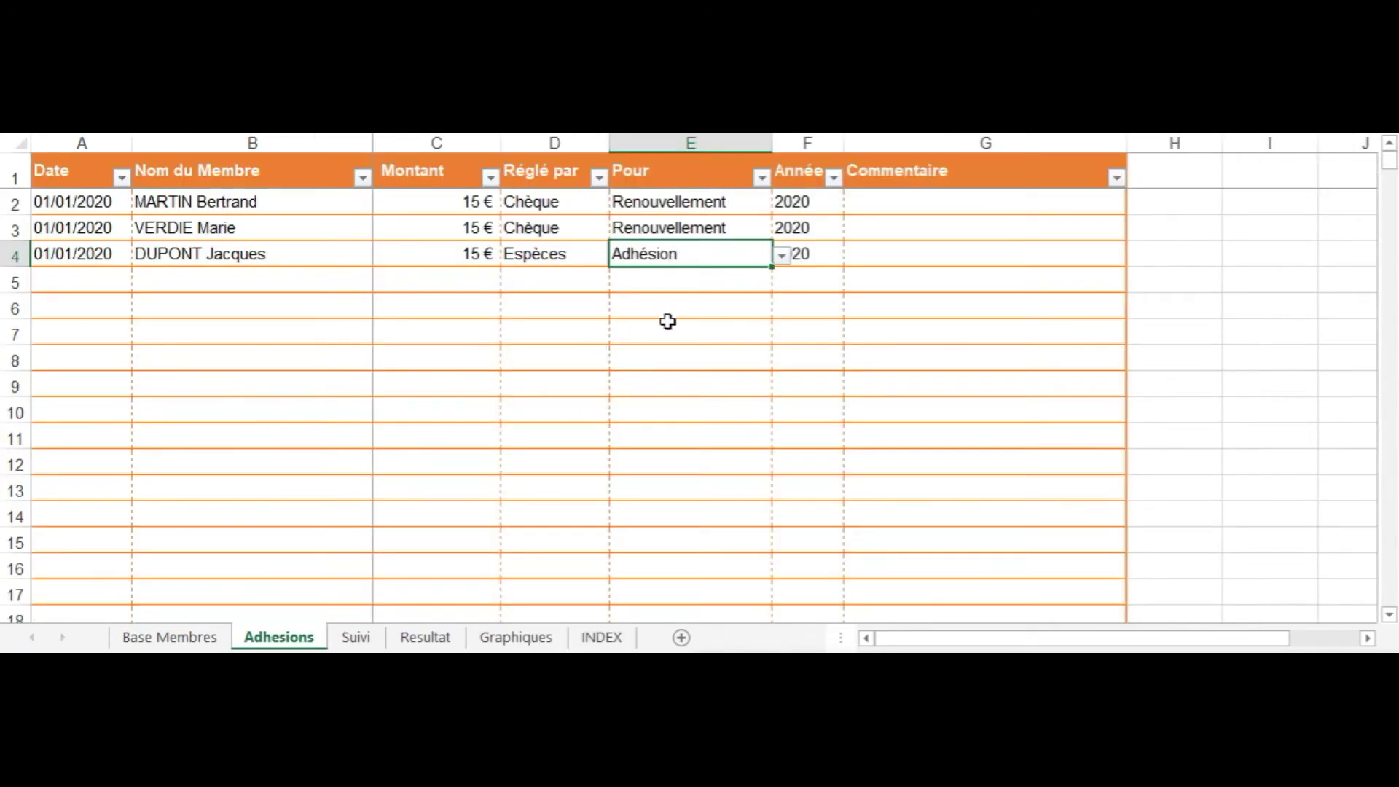
click(689, 282)
click(781, 284)
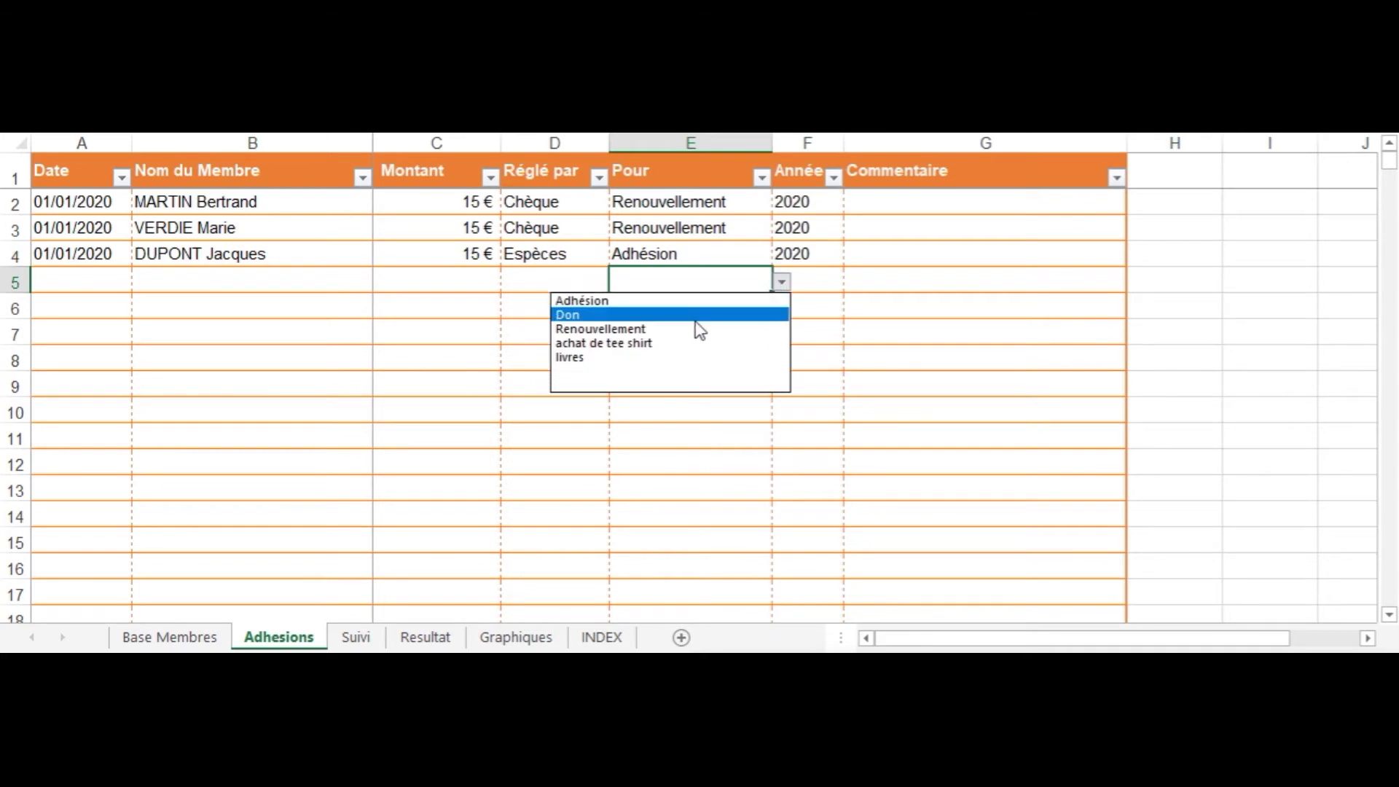
click(631, 360)
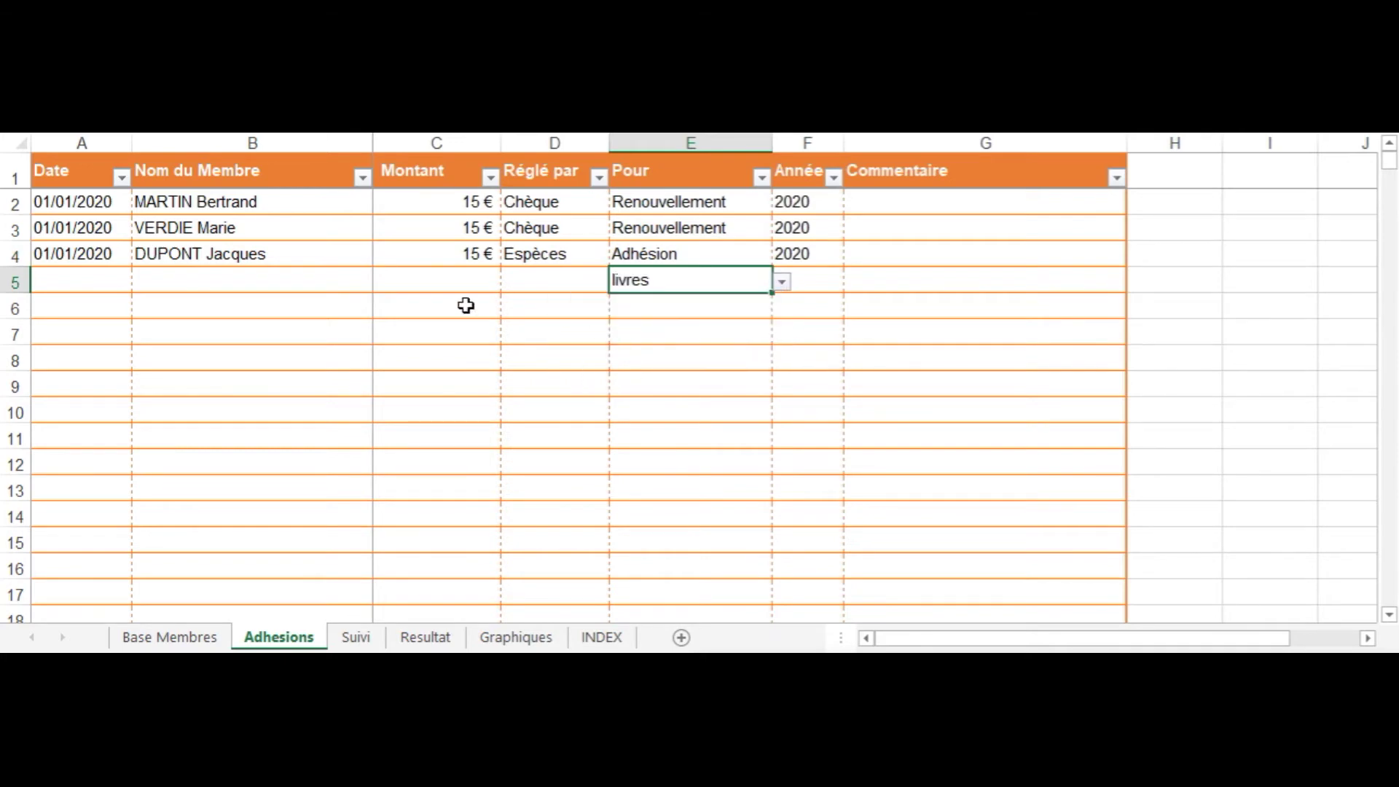
Step: Date the row 5 entry 15/03/2020 and assign it to the fifth listed member
click(67, 280)
text(15/03)
key(Tab)
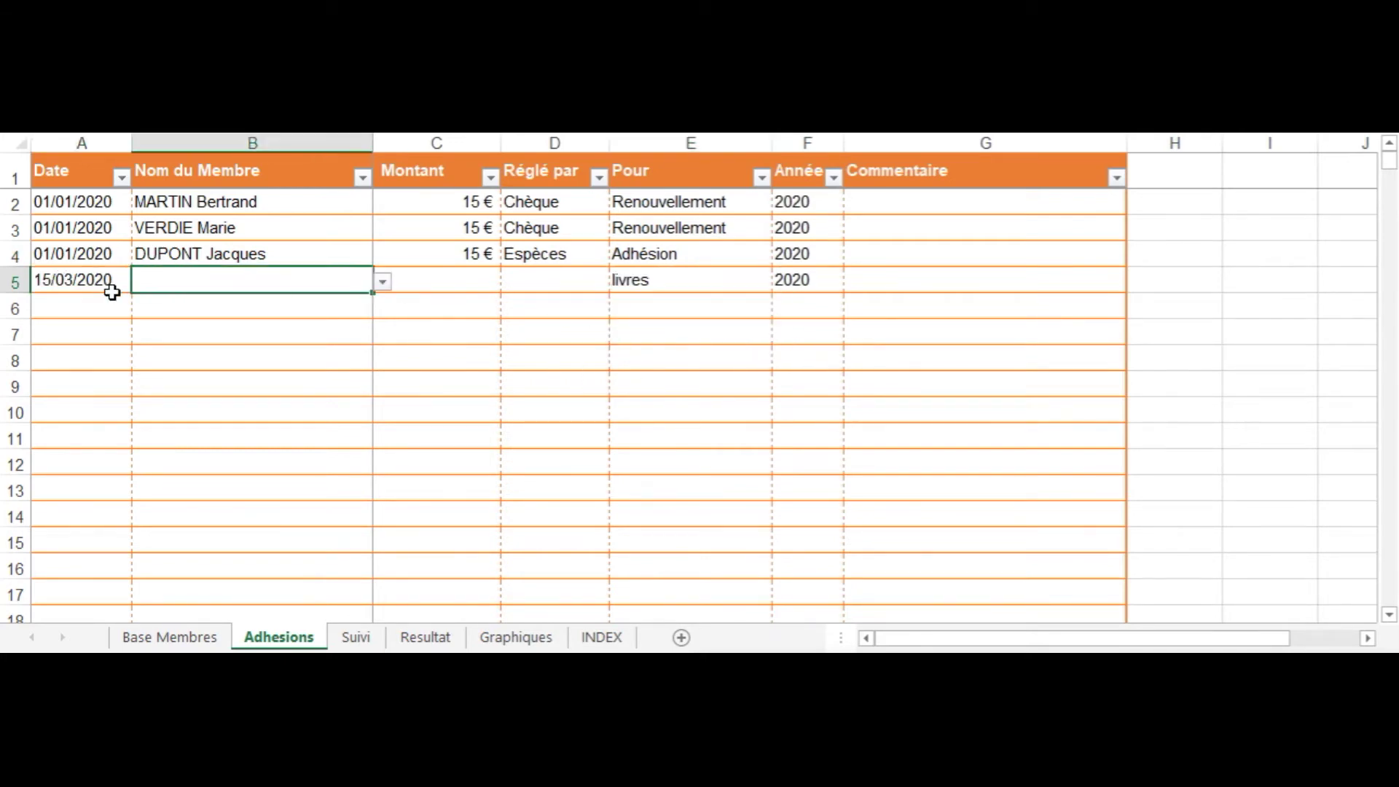
click(381, 282)
click(248, 357)
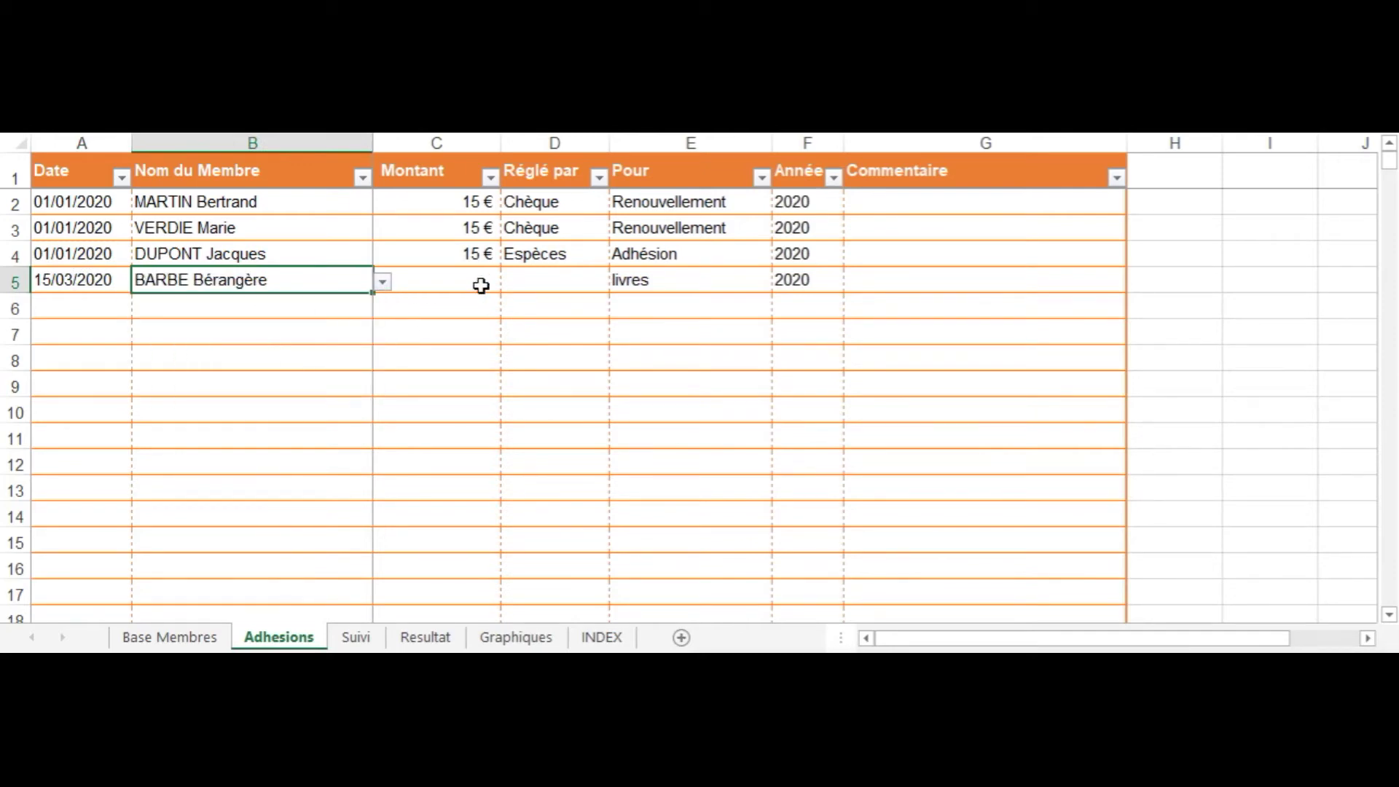
Step: Fill in row 5 with an amount of 29 € and payment by Espèces
key(Tab)
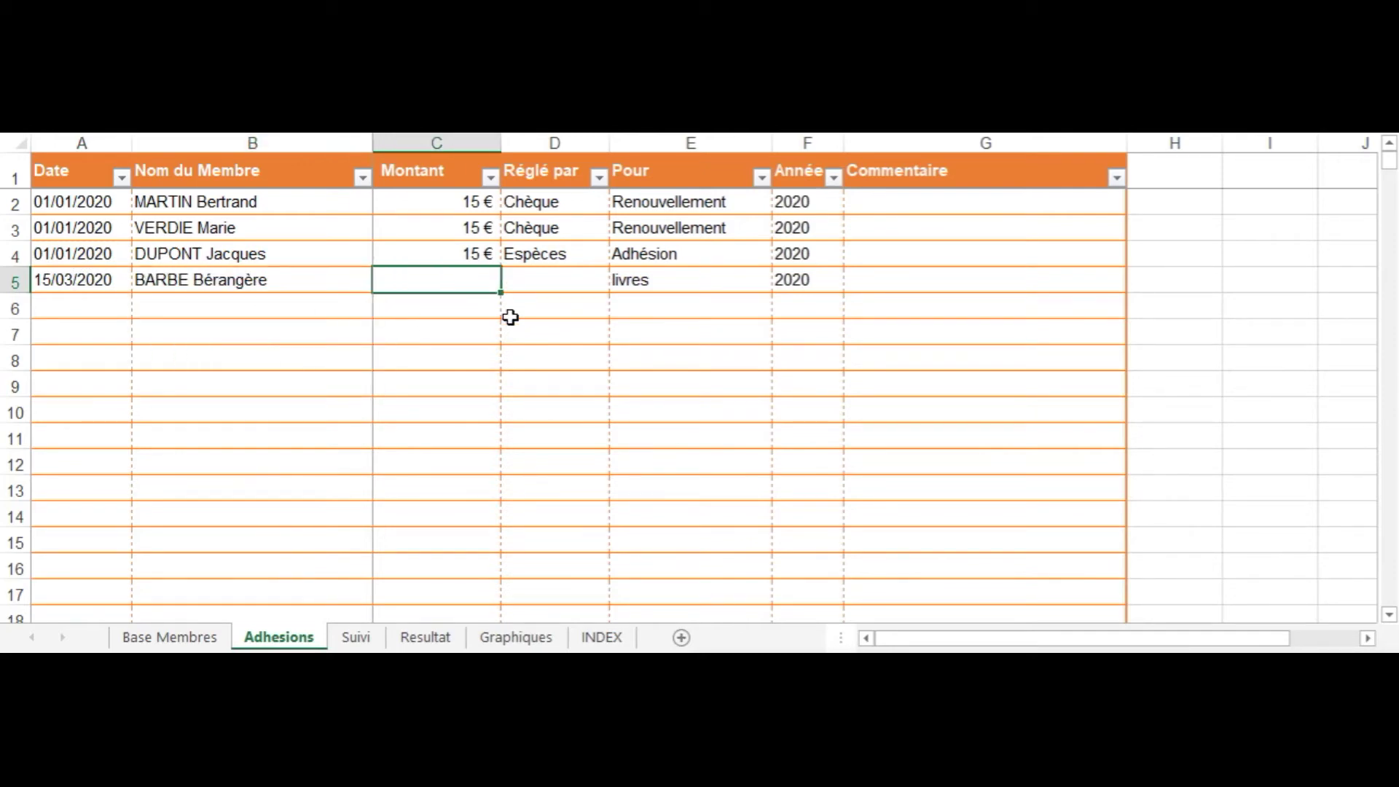
key(Tab)
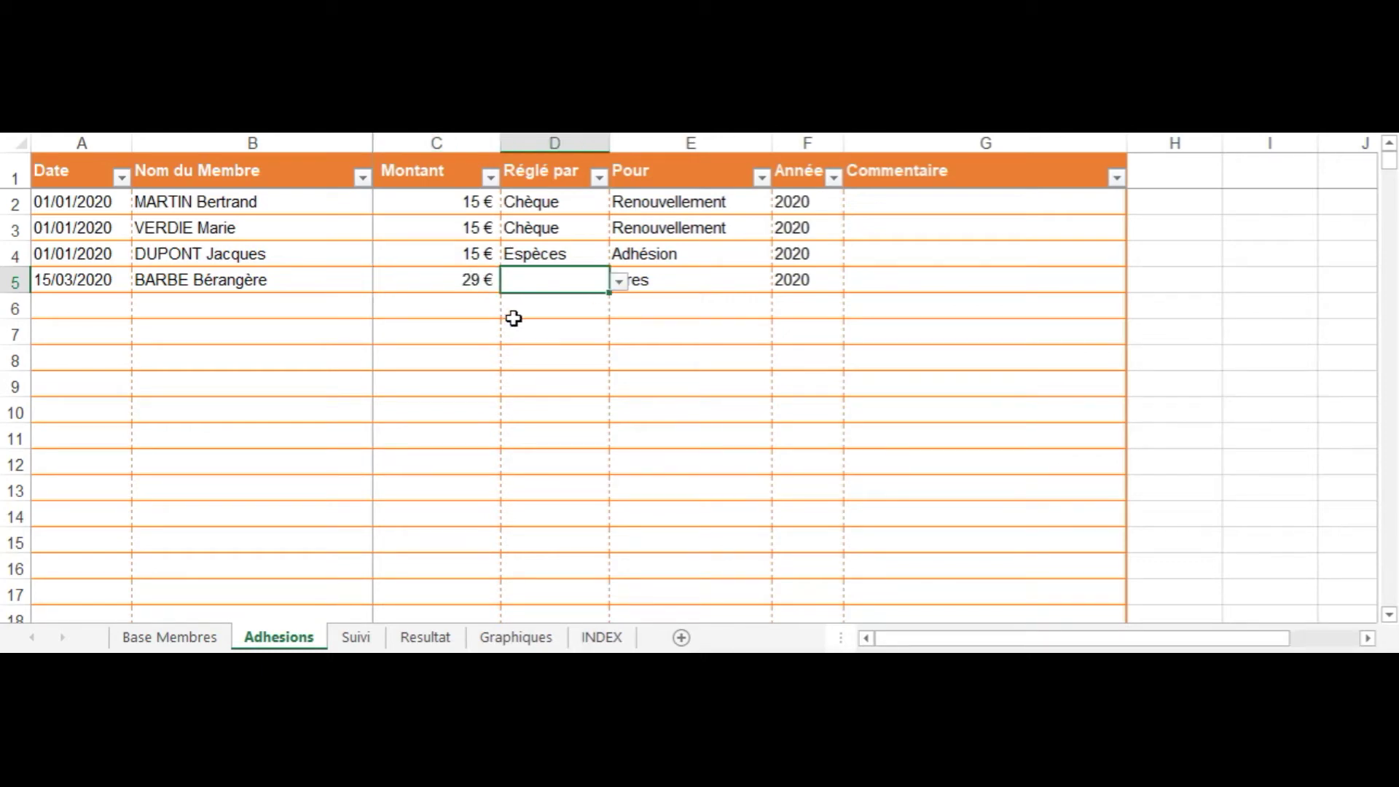
click(618, 282)
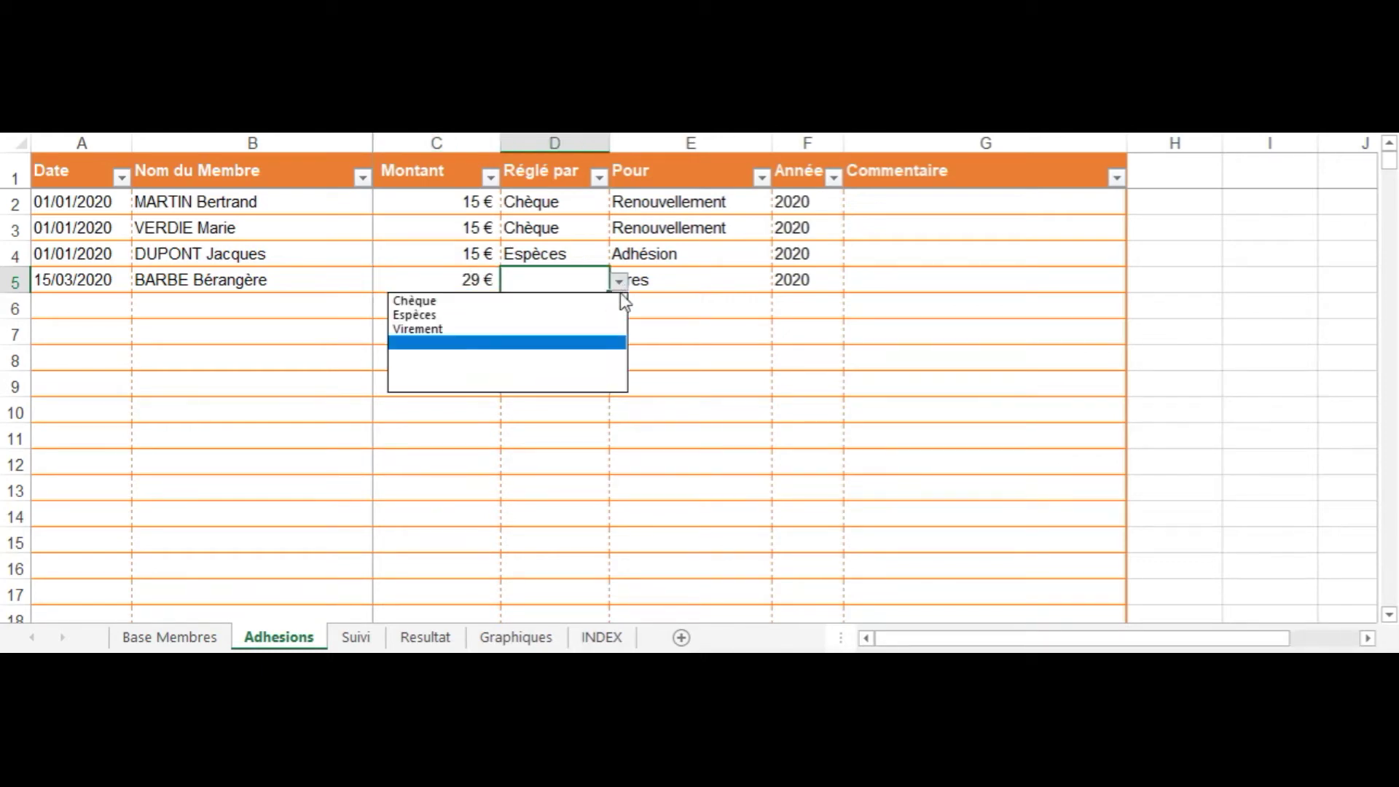
click(470, 316)
key(Tab)
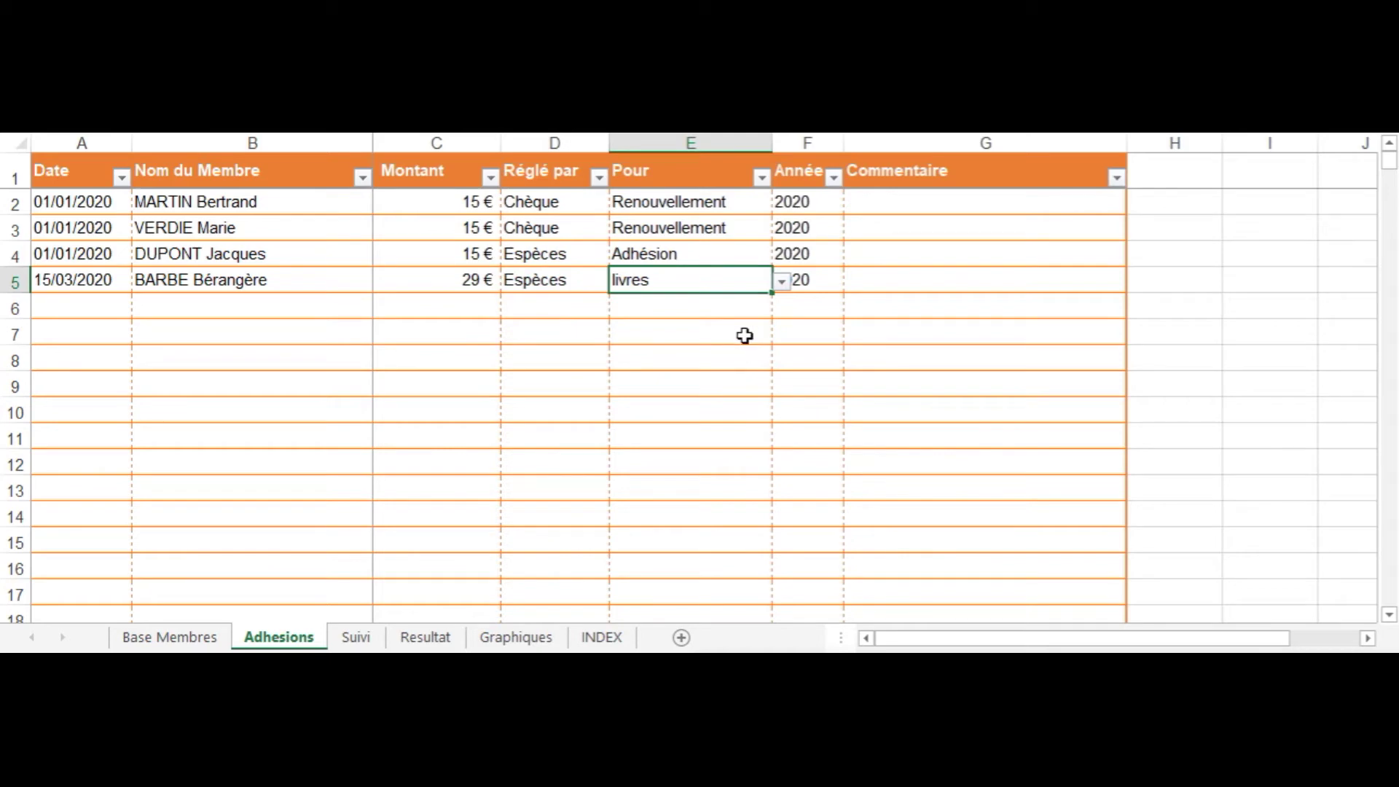
click(853, 285)
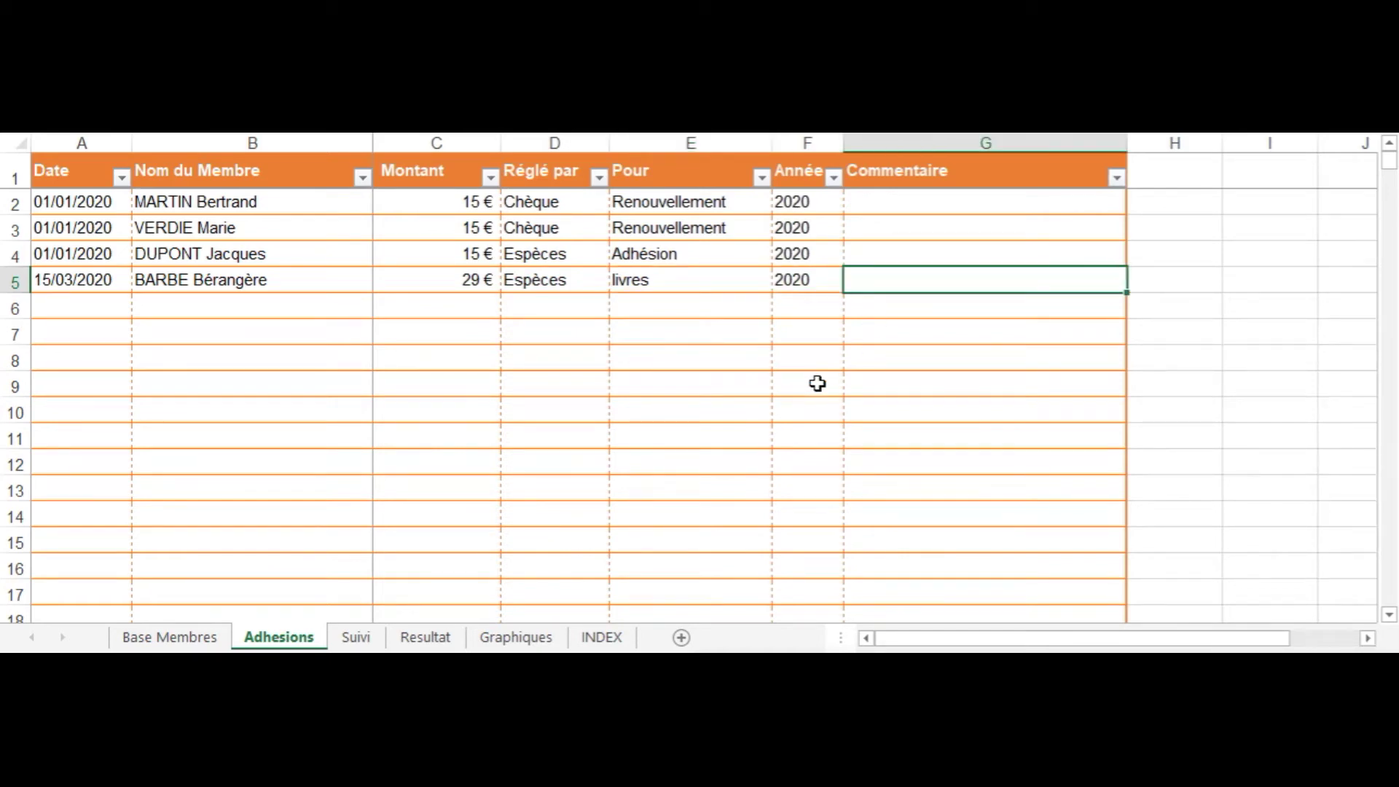
Step: Refresh all the workbook's data from the Suivi sheet
click(355, 639)
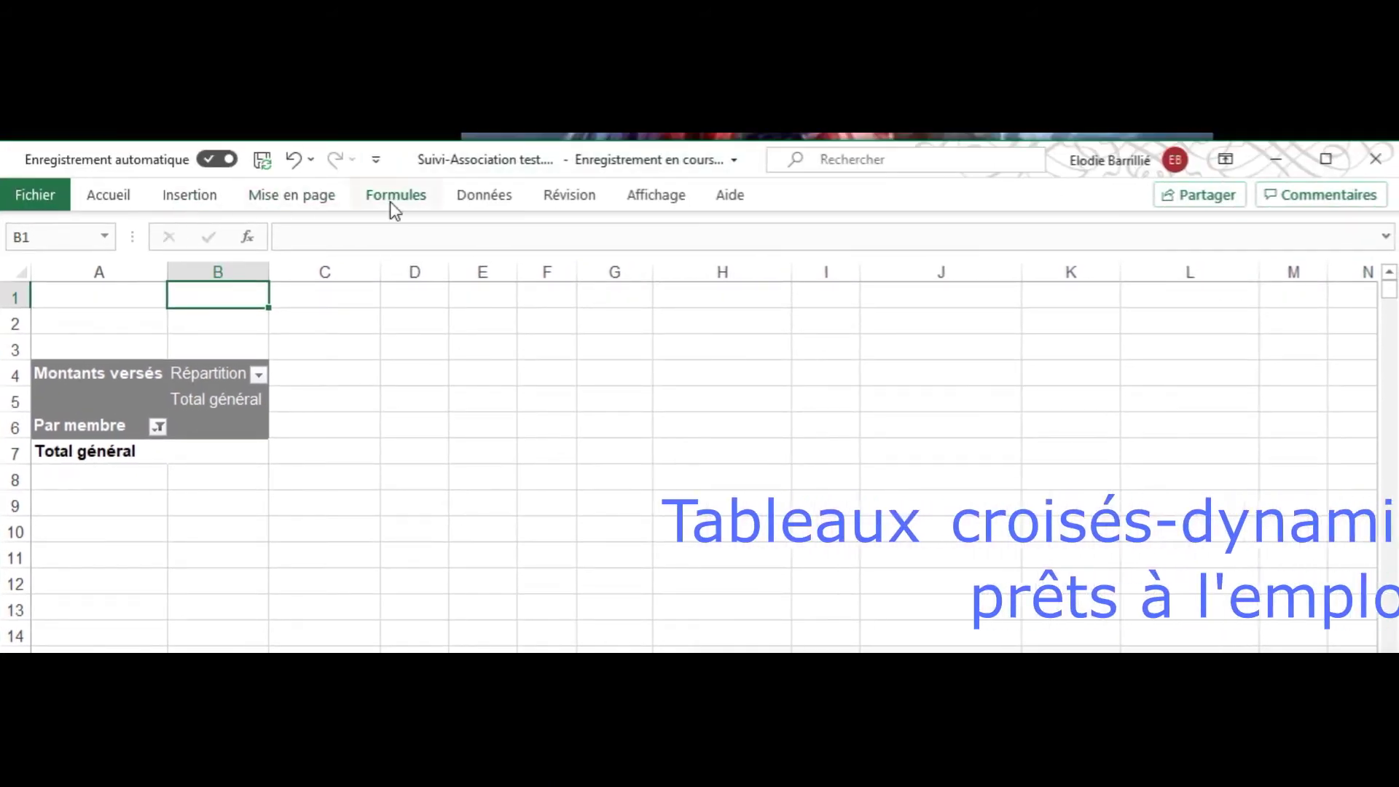
click(490, 196)
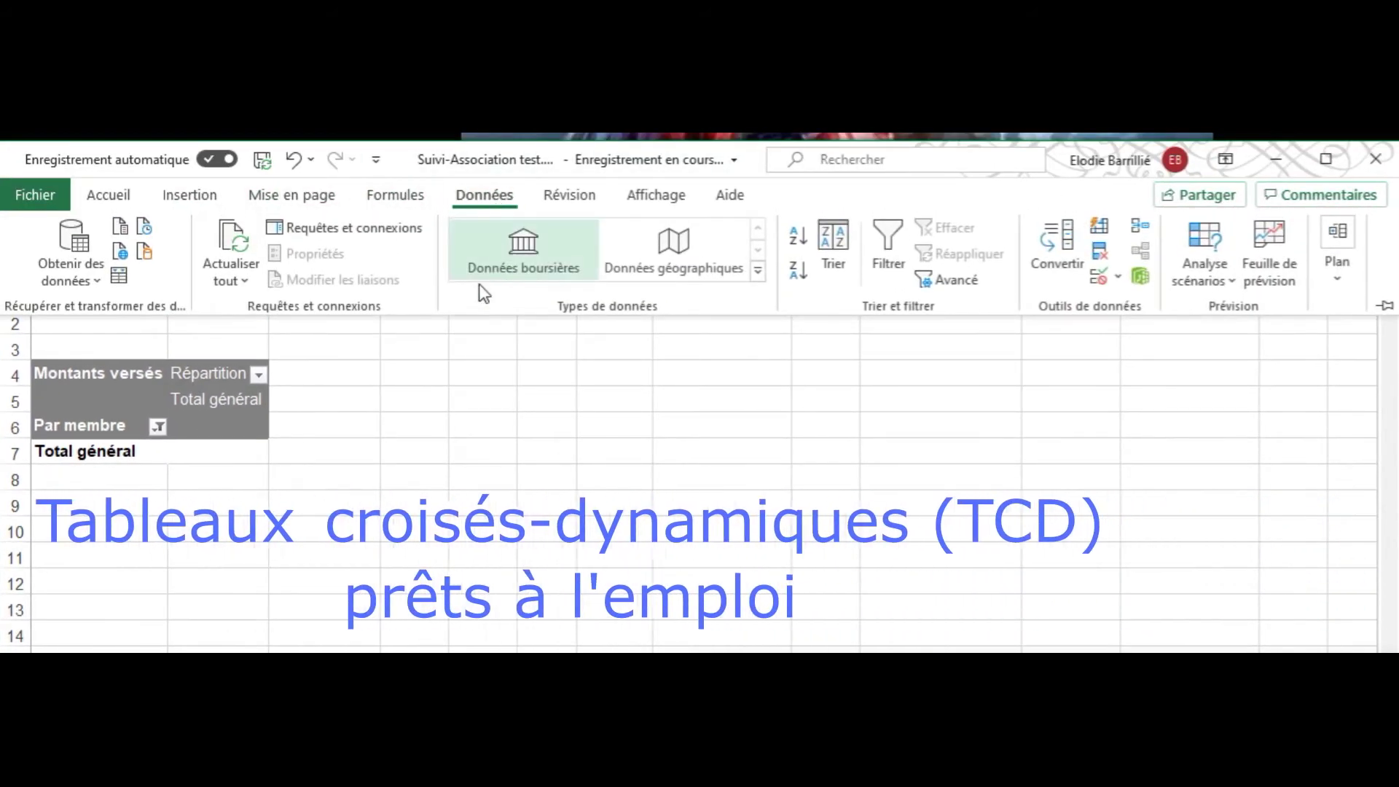
click(233, 244)
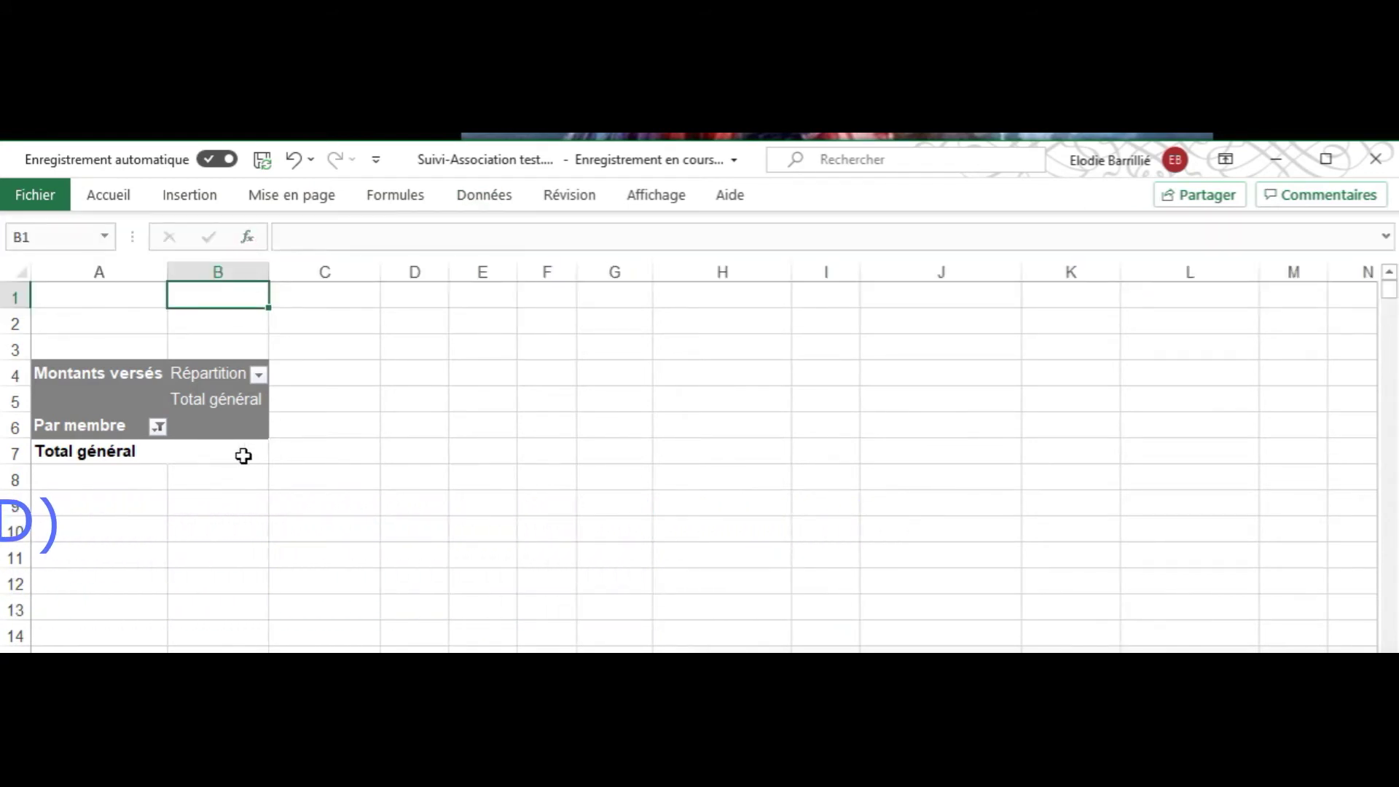
Step: Set the pivot table's Par membre filter to include every member
click(158, 426)
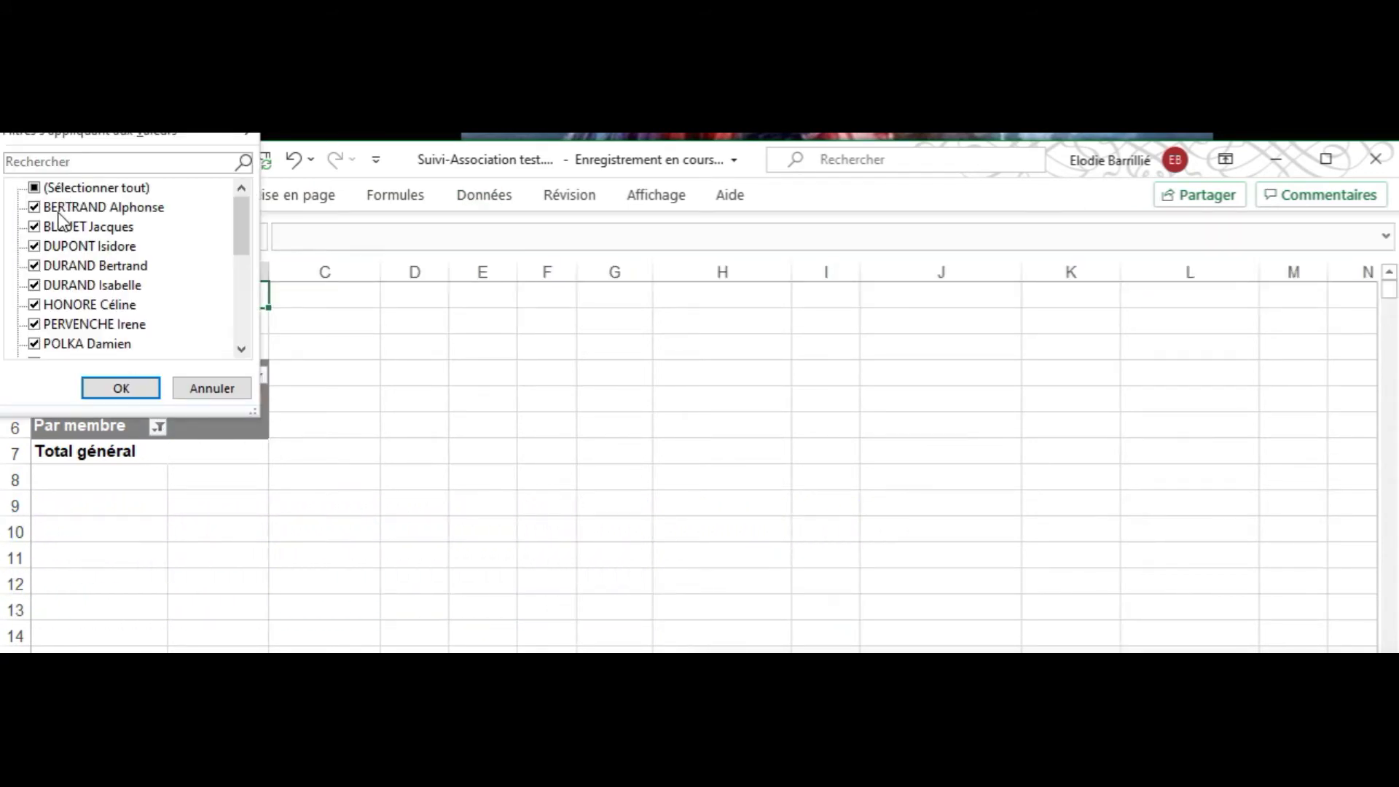
click(138, 388)
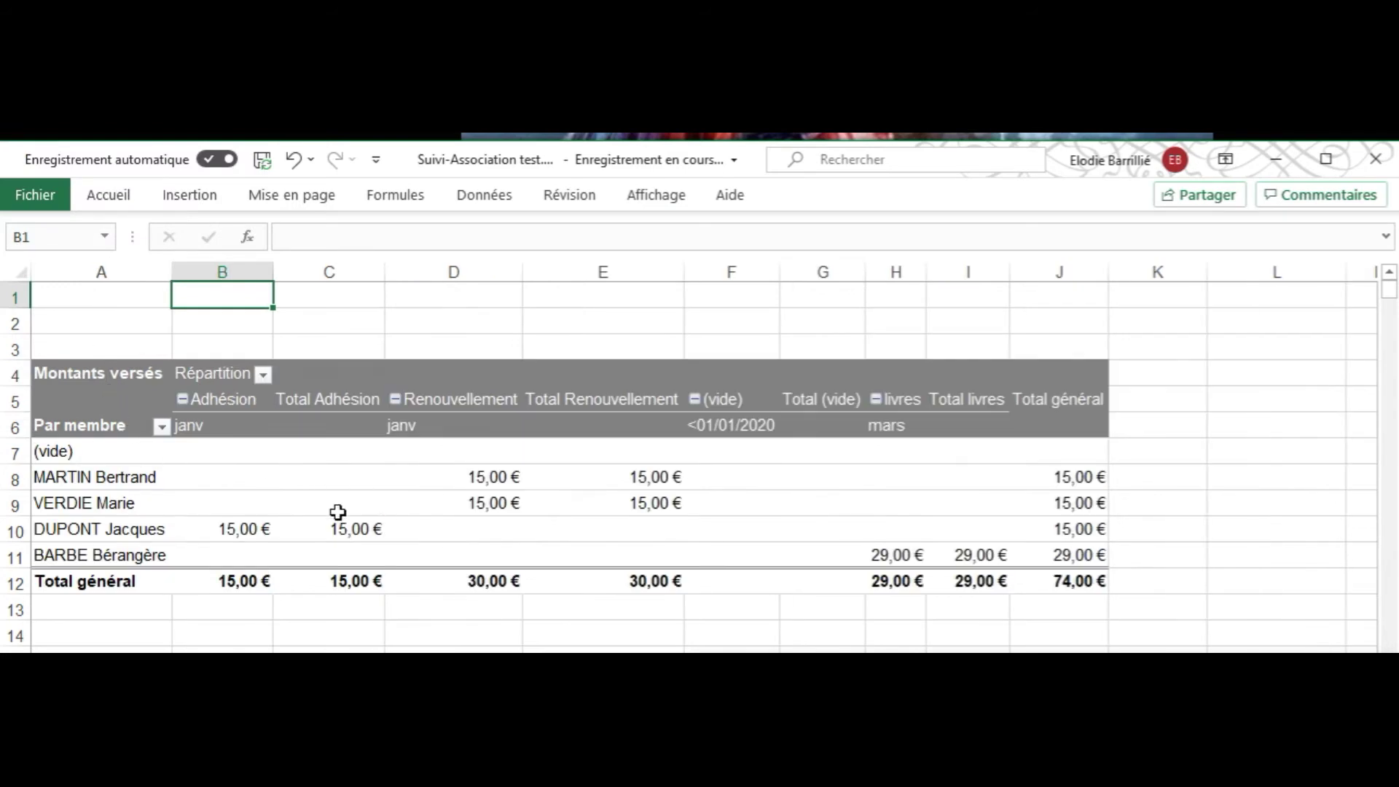
click(398, 312)
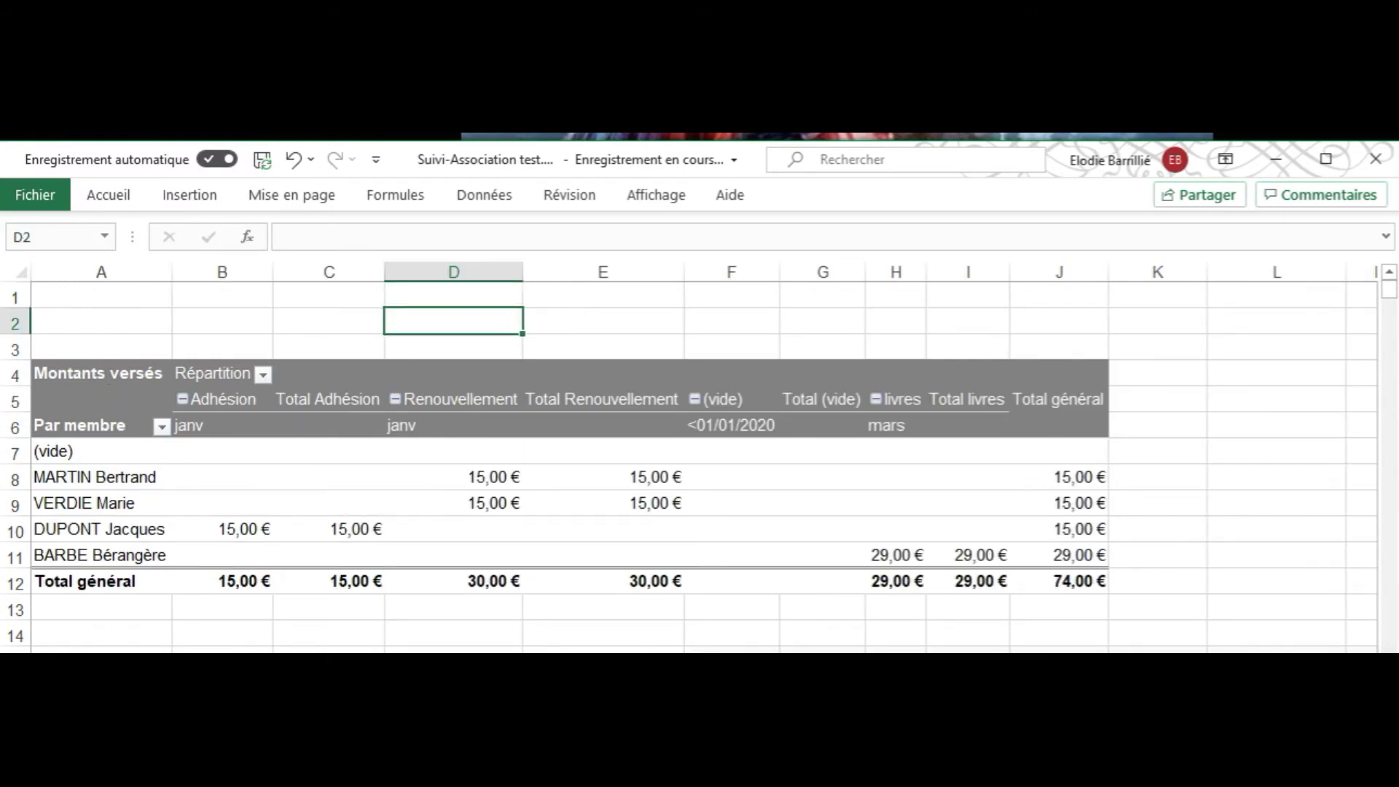
Step: Filter the pivot table's Répartition by Pour to exclude the (vide) entries
click(264, 373)
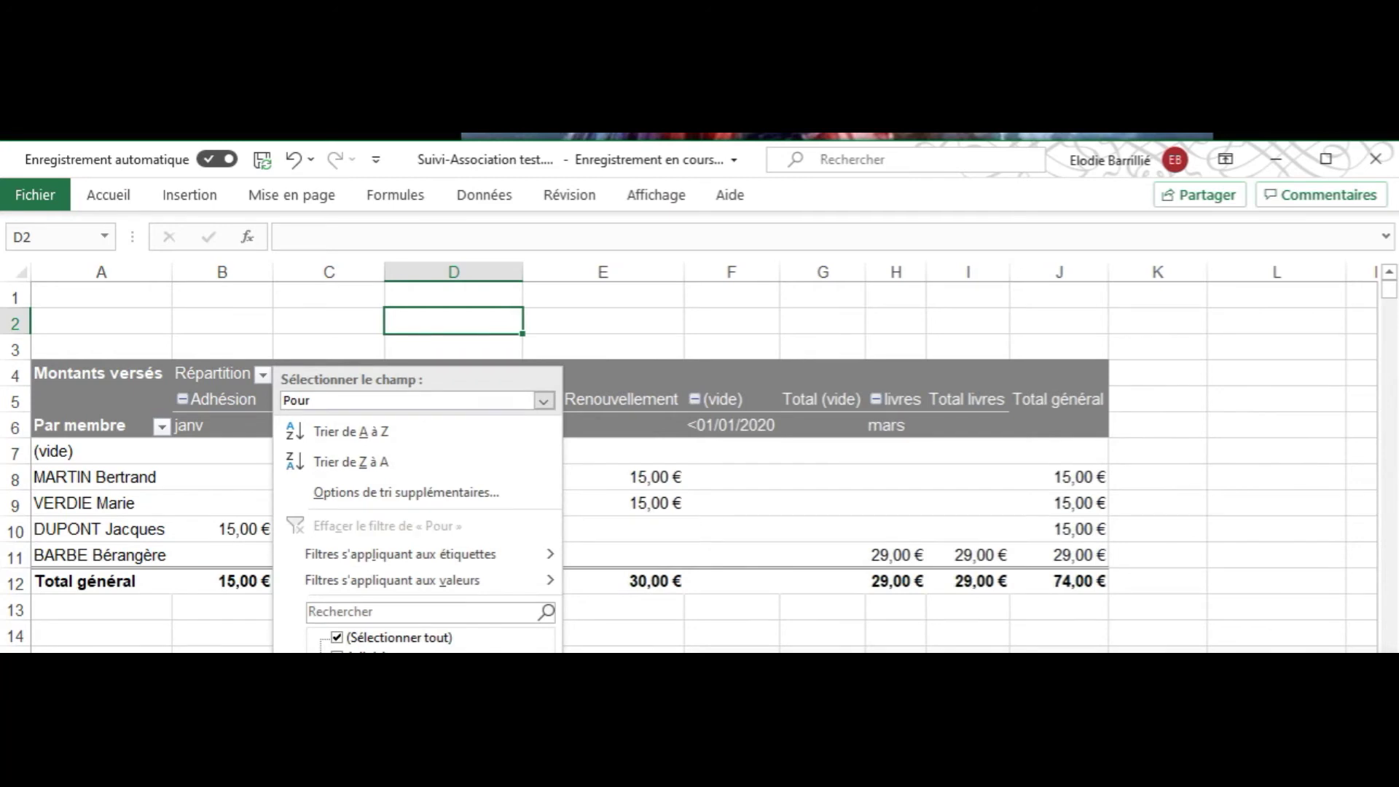
key(Return)
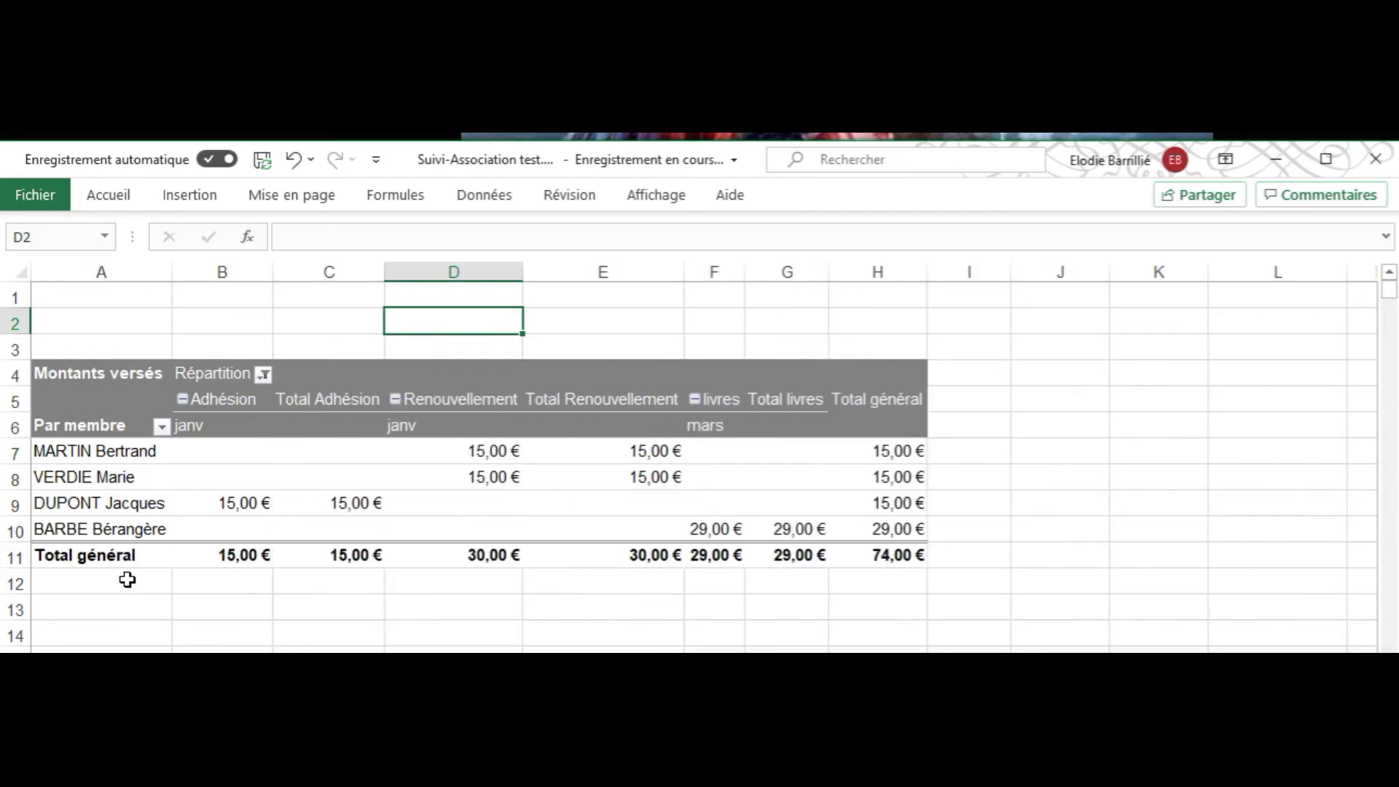
click(1019, 554)
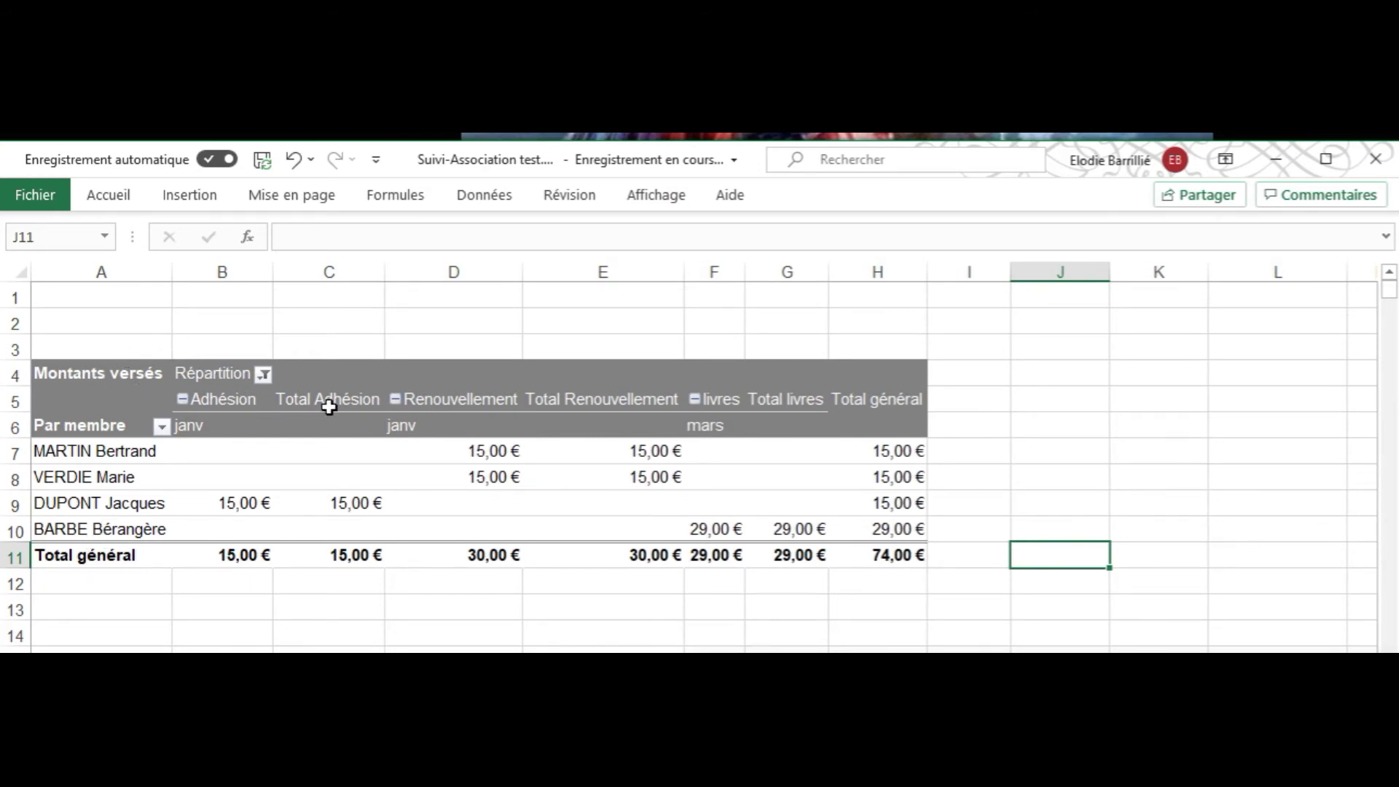
Step: Filter the pivot table's Répartition to keep only Adhésion payments
click(263, 375)
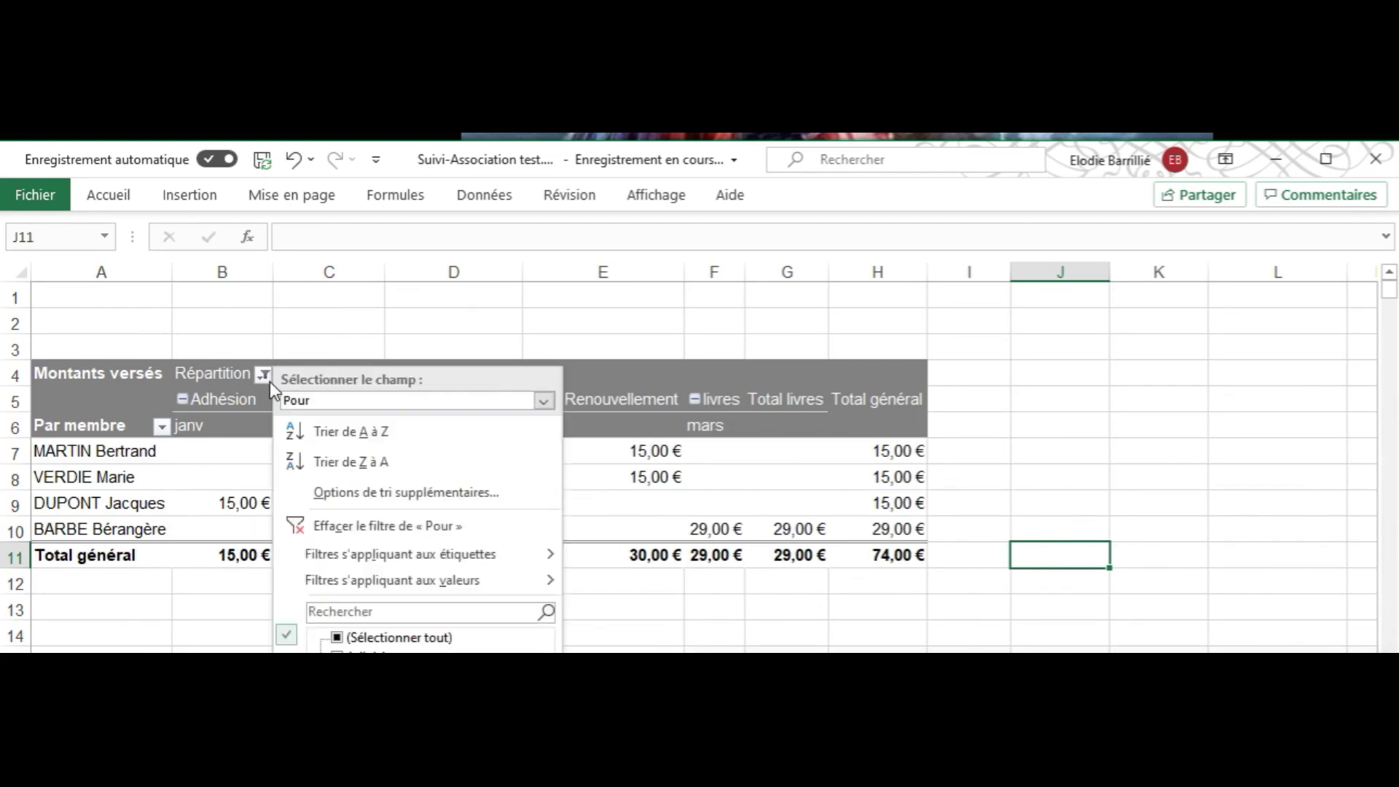
click(346, 643)
key(Return)
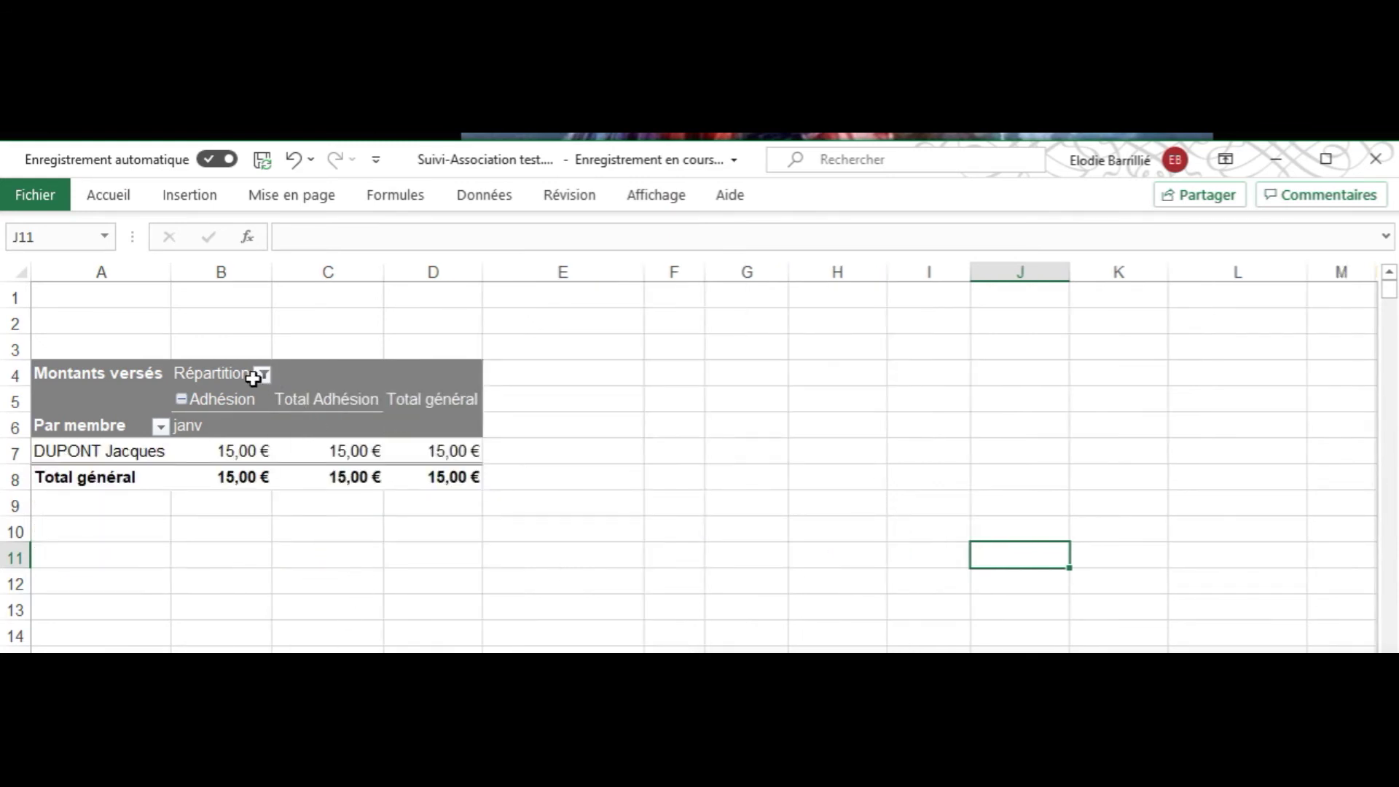
Step: Switch the pivot table's Répartition filter from Adhésion to only Renouvellement payments
click(253, 378)
click(262, 375)
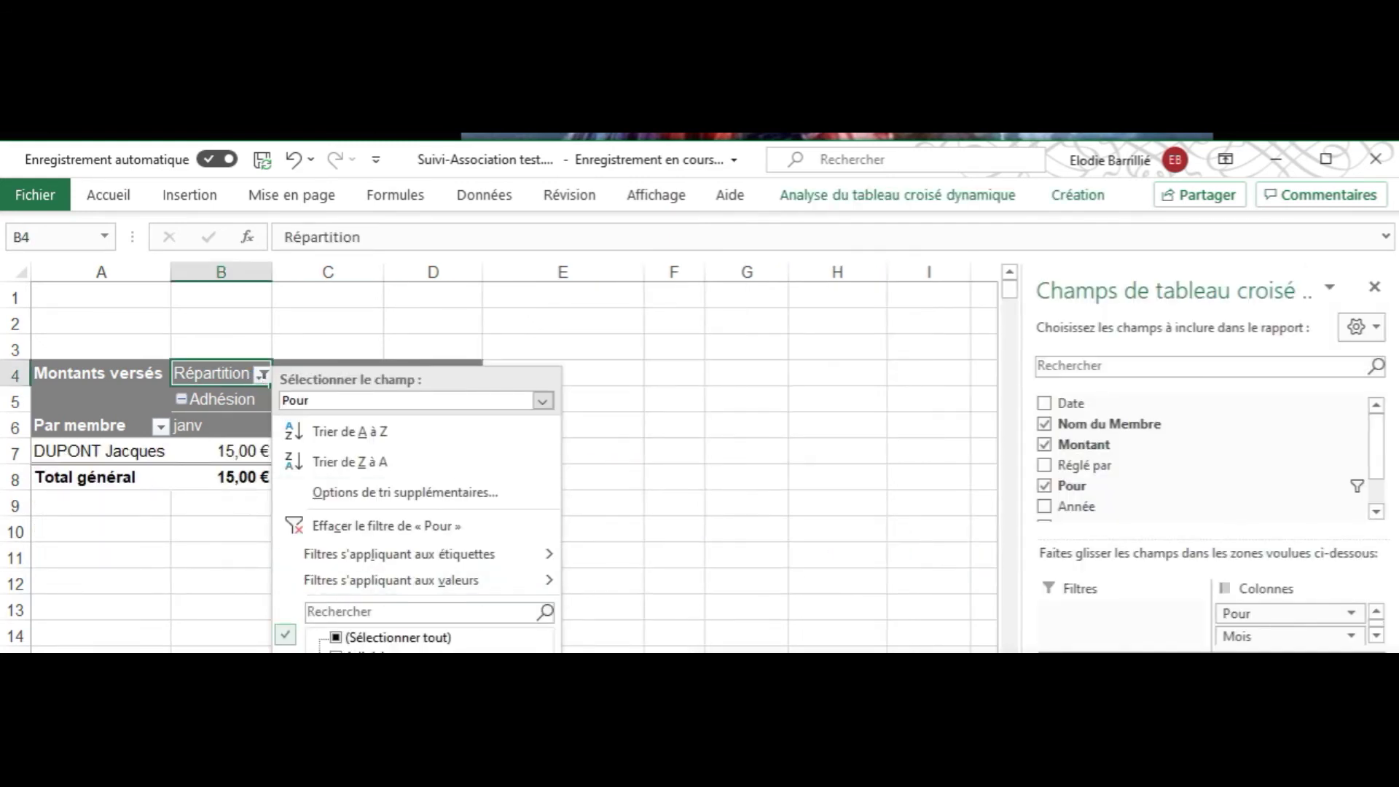
click(336, 656)
click(337, 677)
click(428, 765)
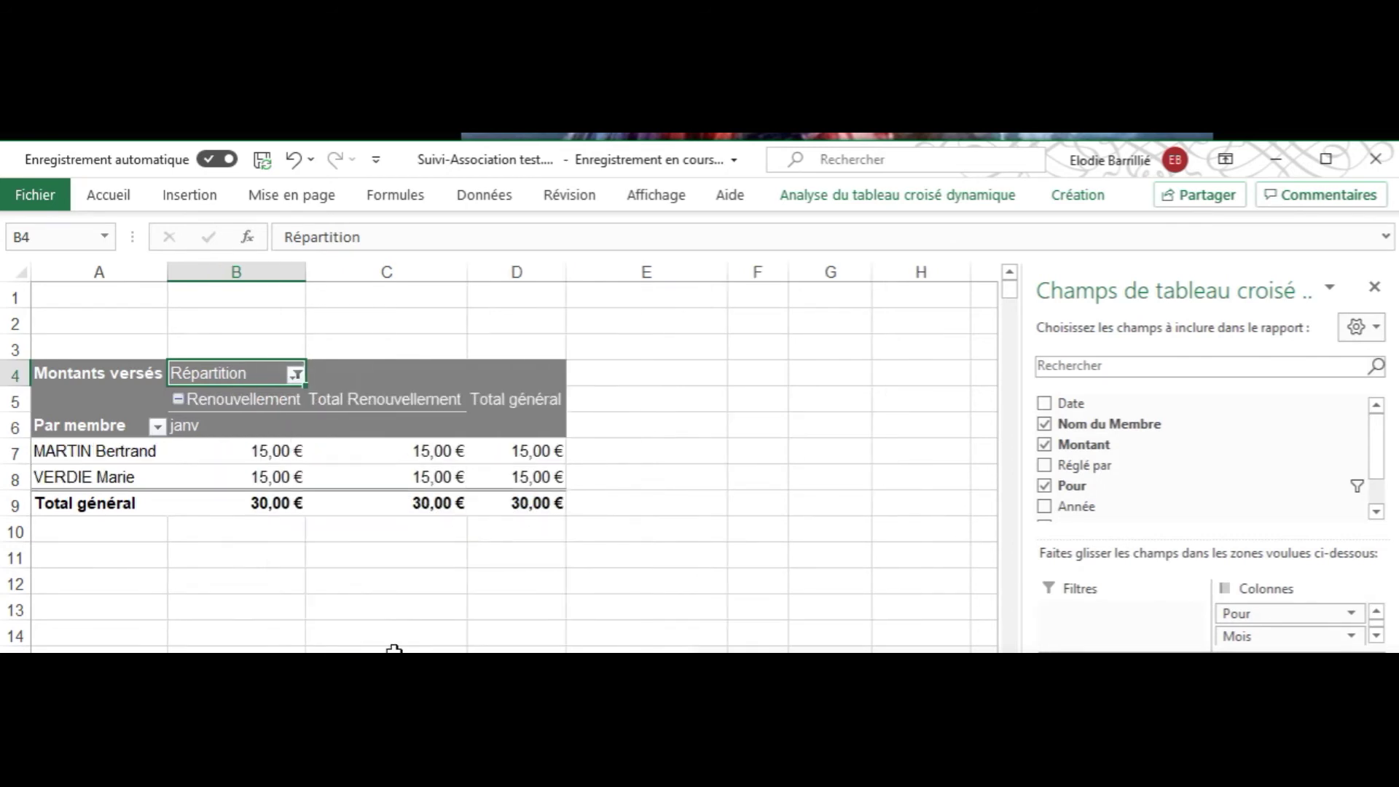
Step: Reset the pivot table's Répartition filter to include all payment types
click(295, 375)
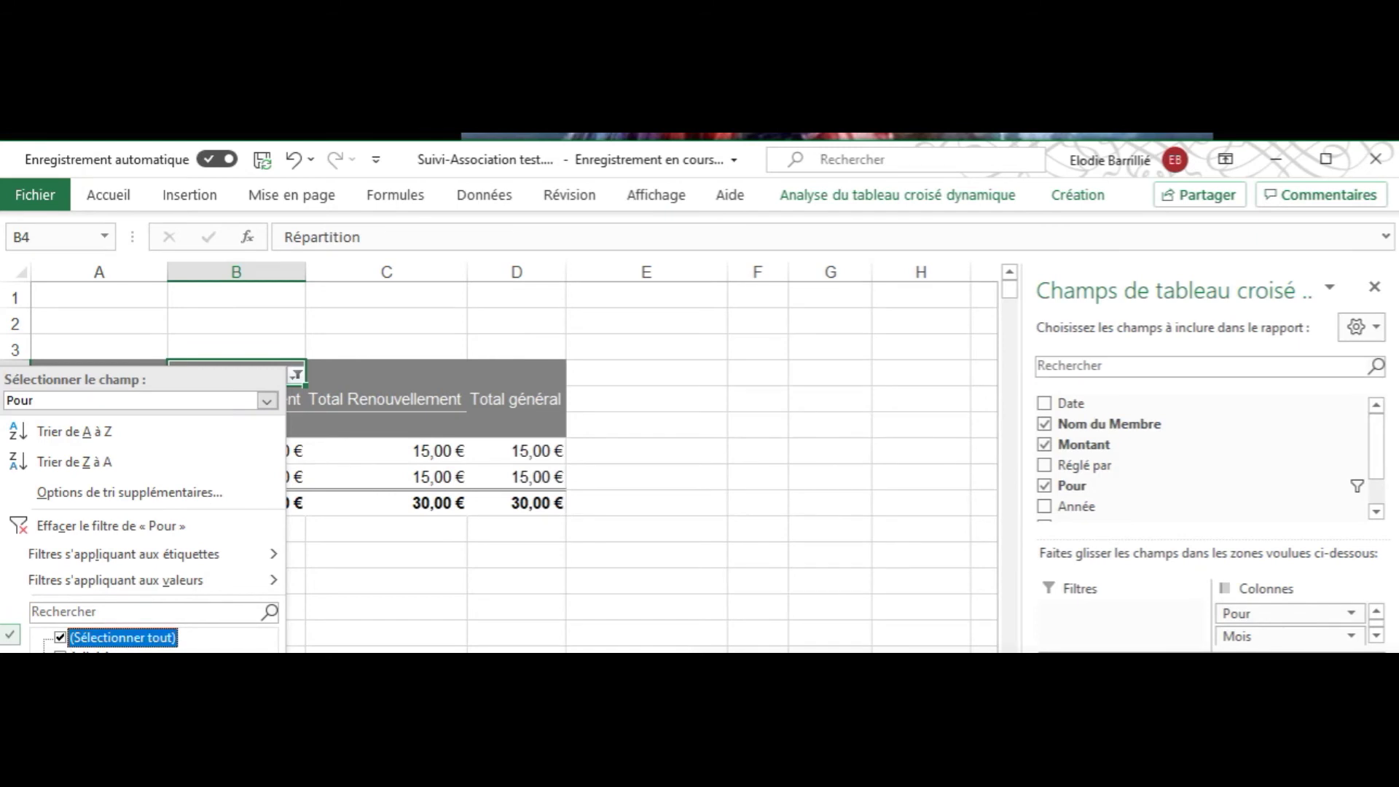
key(Return)
click(406, 634)
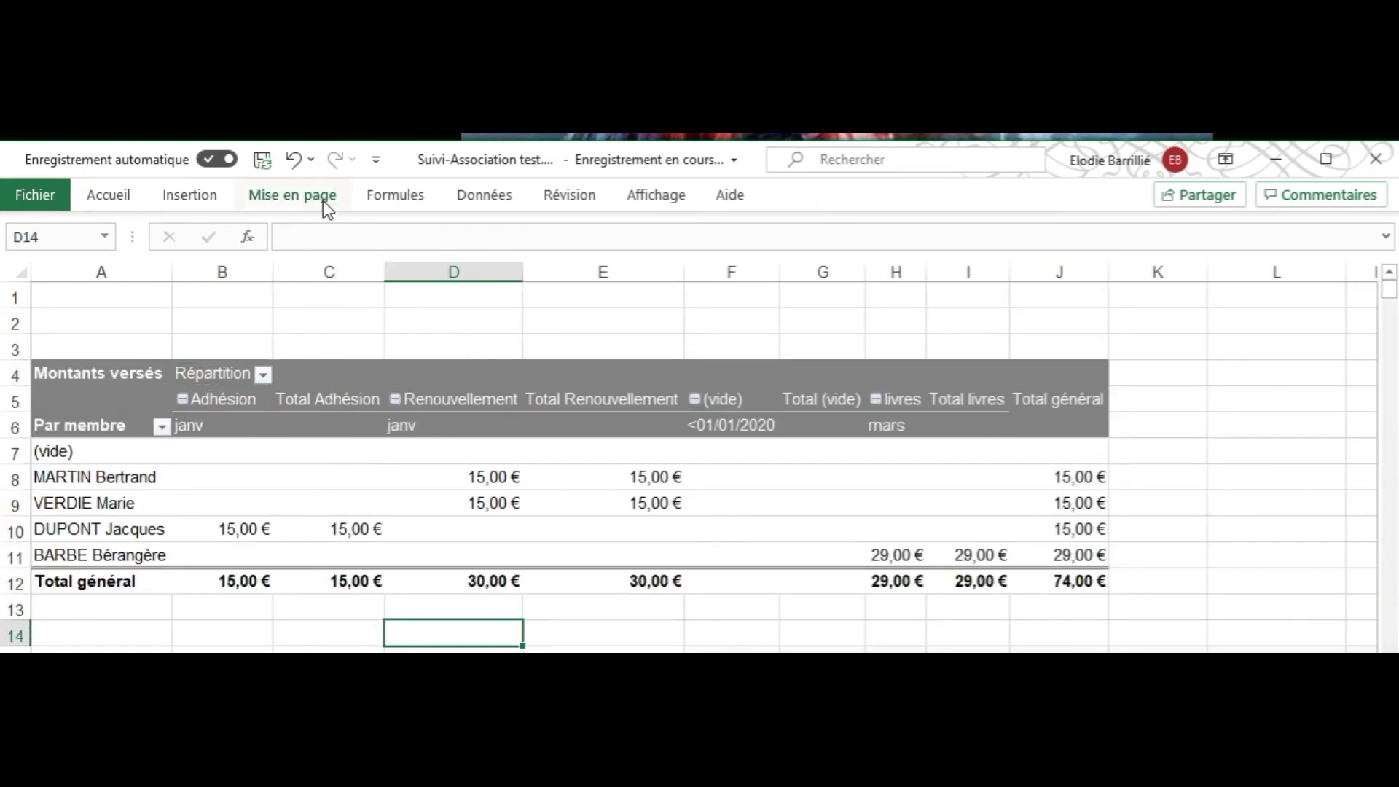
Step: Open the Resultat sheet containing the payment summaries by member and by month
click(480, 198)
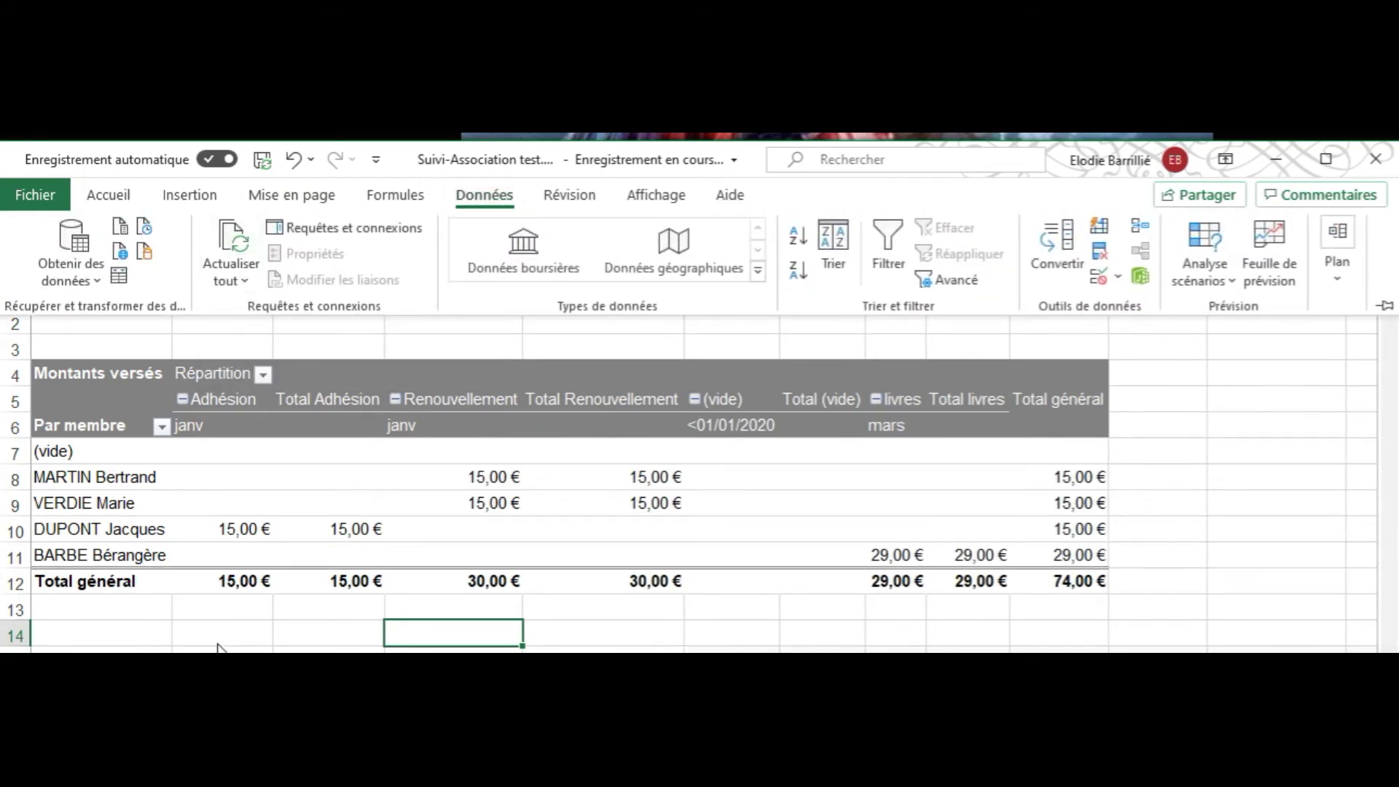
click(232, 616)
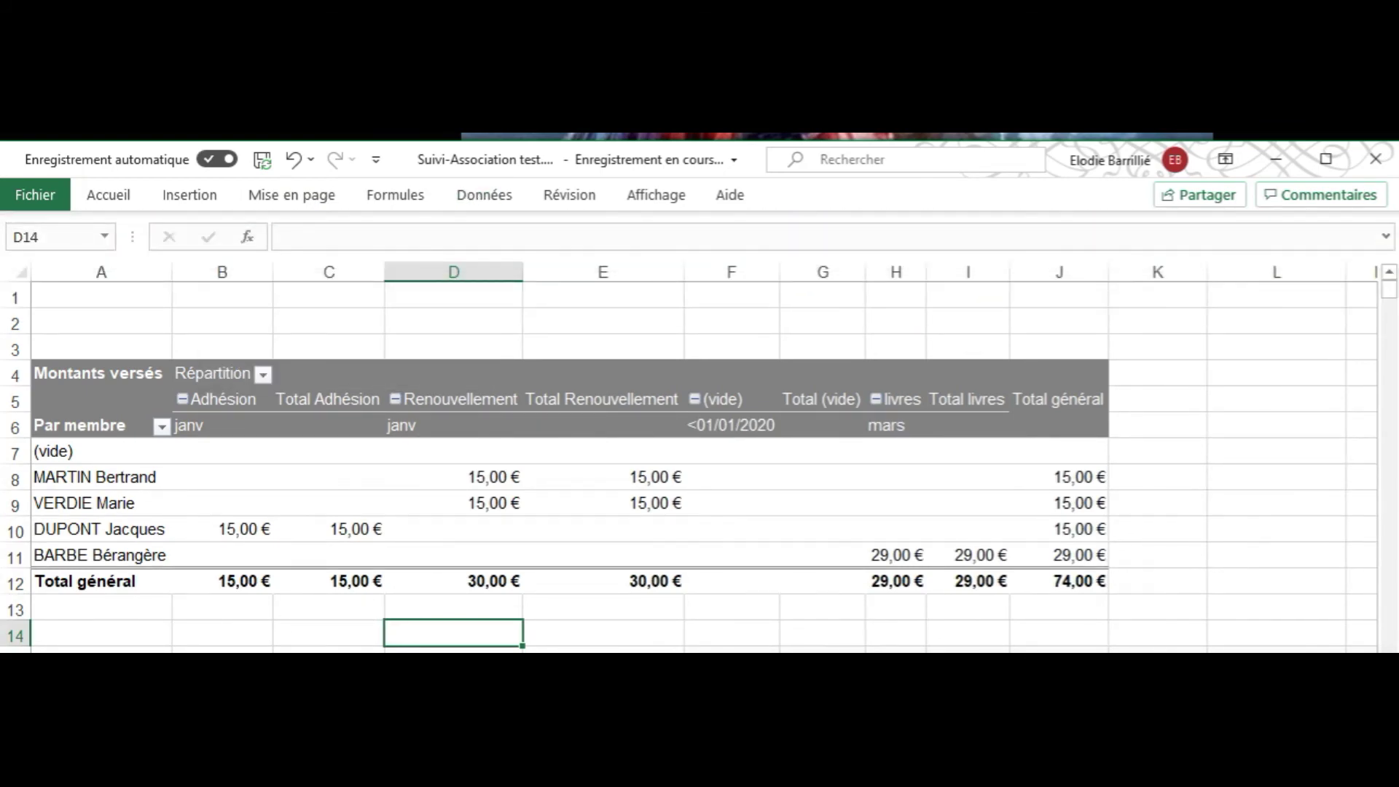
click(441, 651)
click(353, 605)
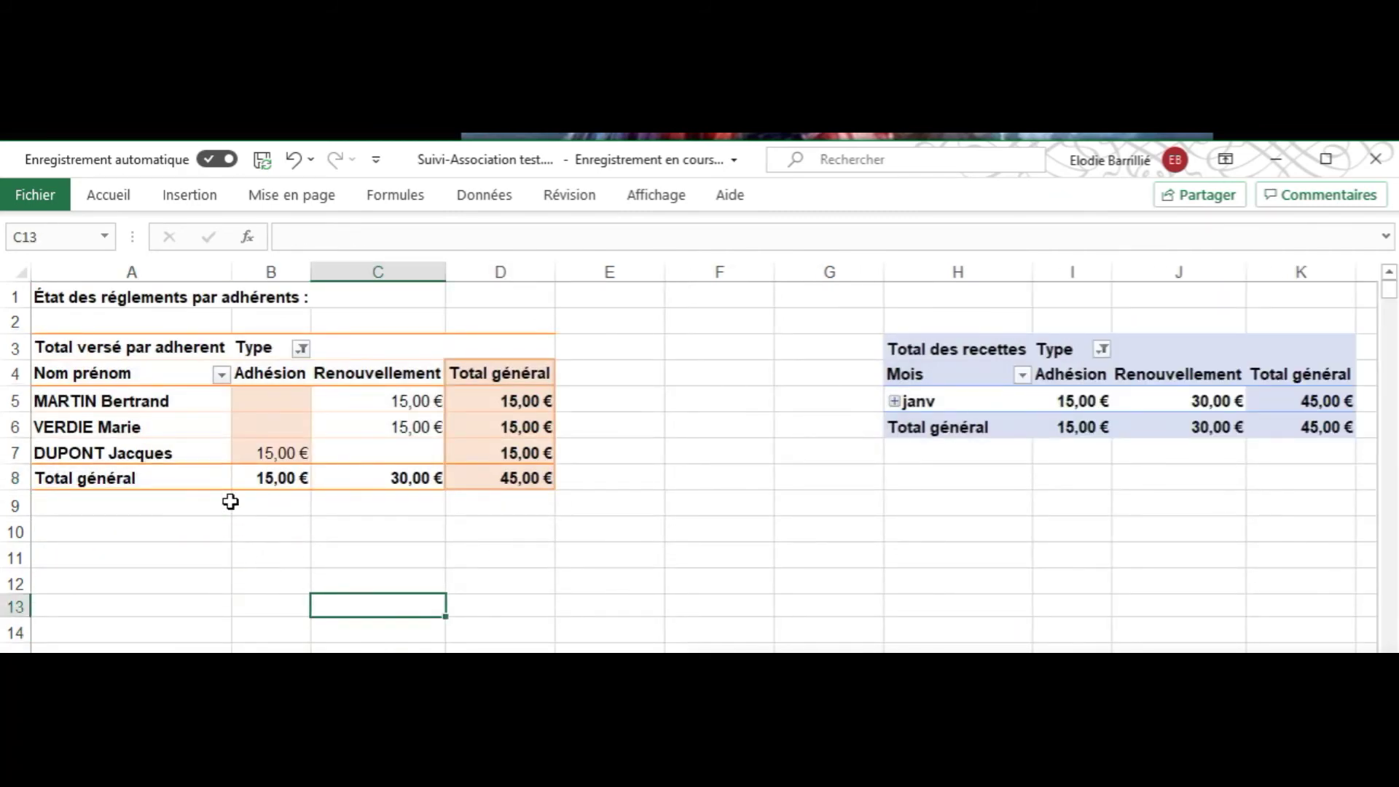
Step: Include livres in the Type filter of the Total versé par adherent pivot table and check its grand total
click(300, 349)
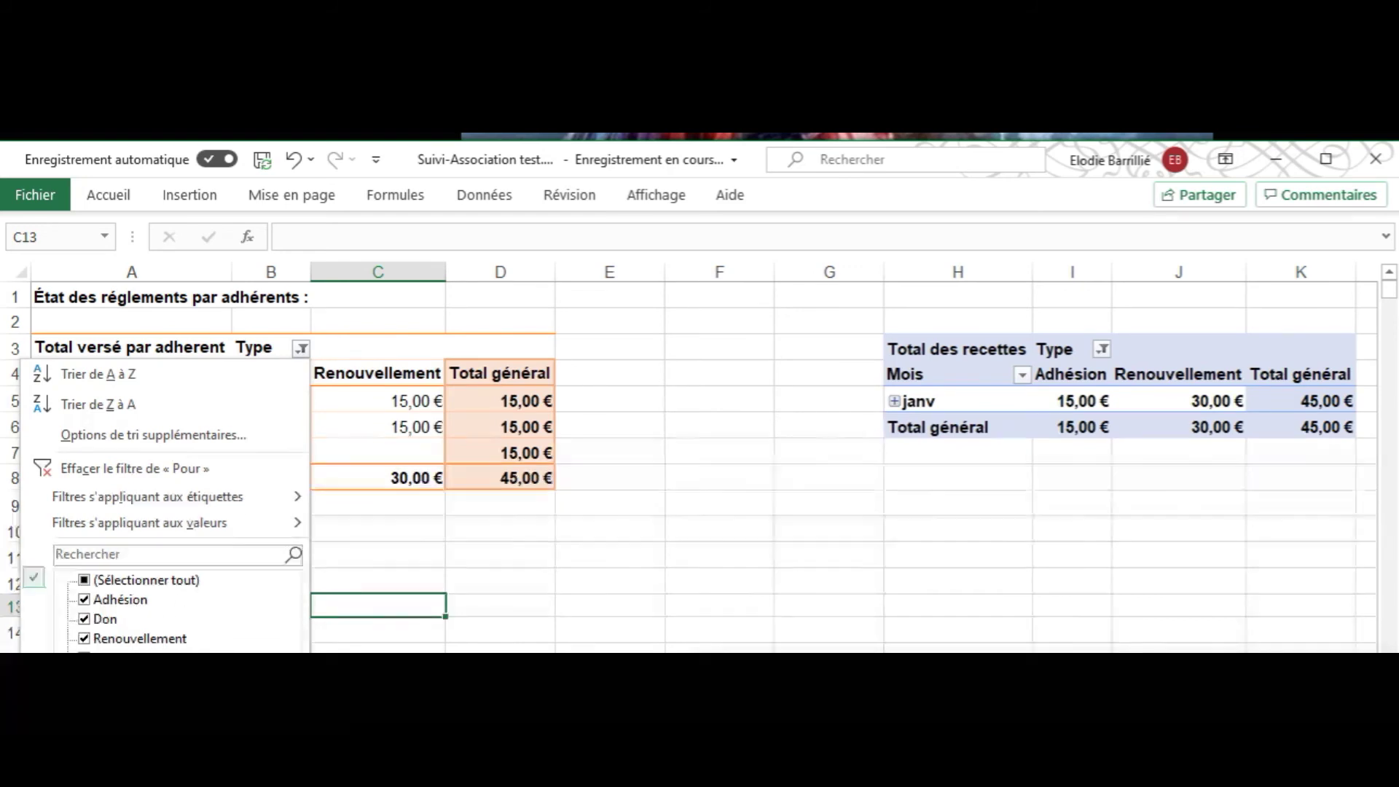
click(263, 651)
click(167, 580)
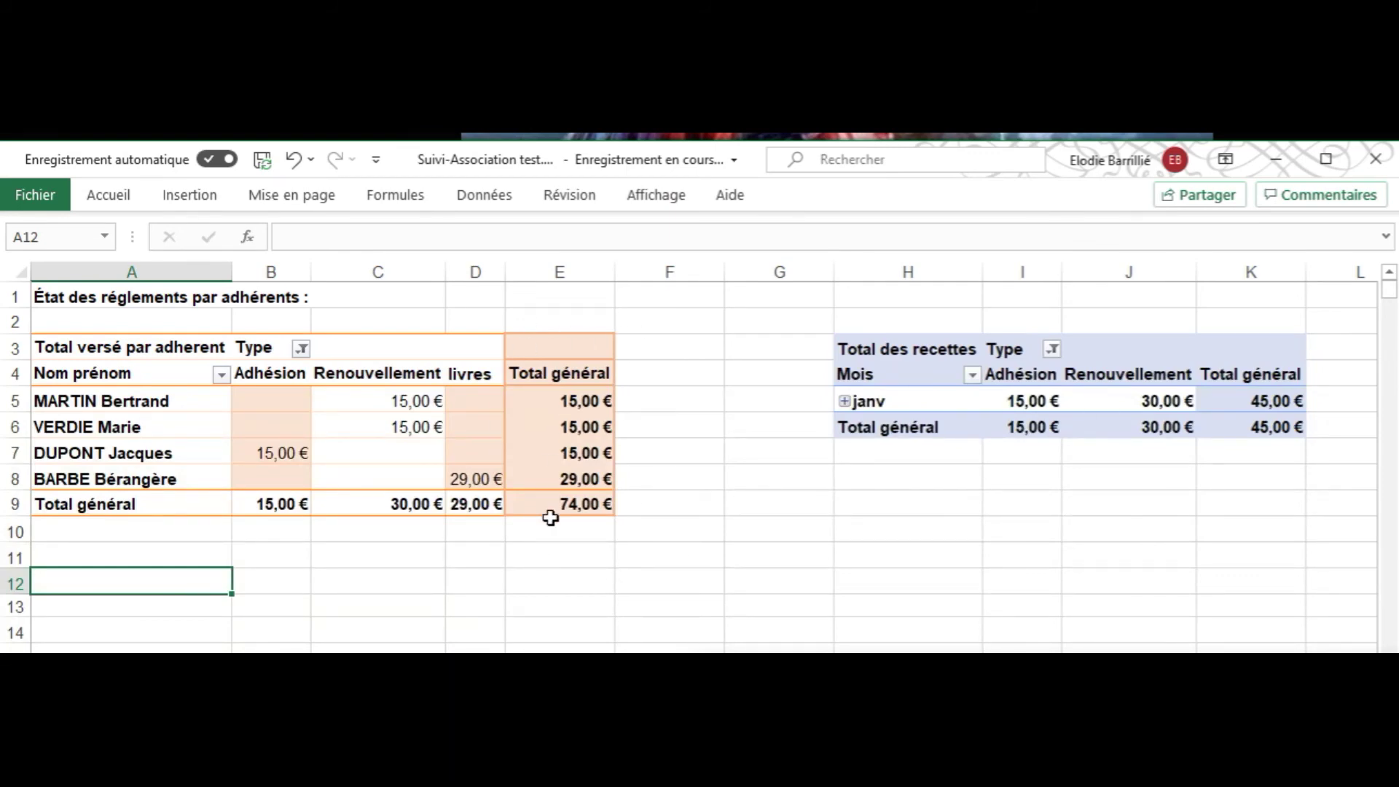
click(580, 503)
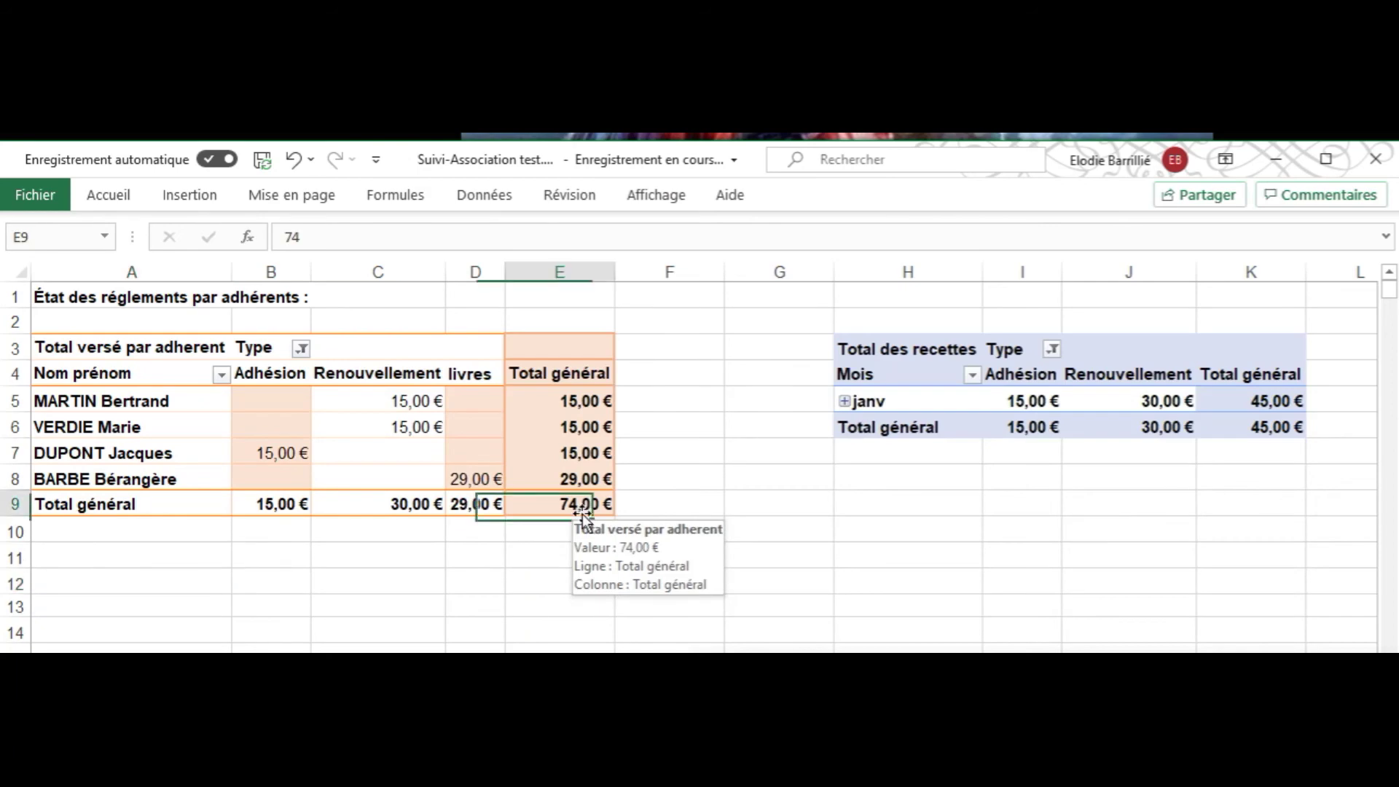
click(523, 584)
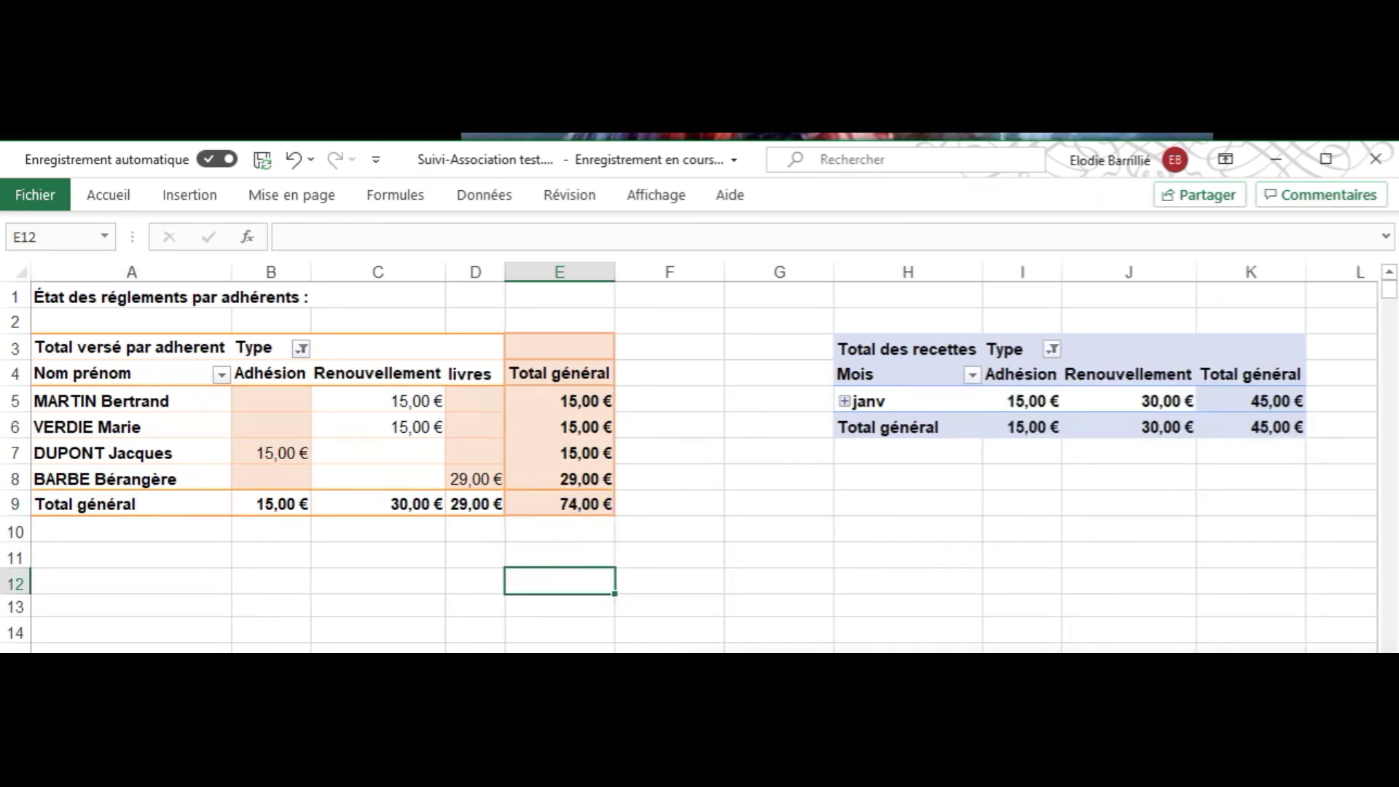
Step: Include livres in the Type filter of the Total des recettes pivot table
scroll(699, 457, right, 6)
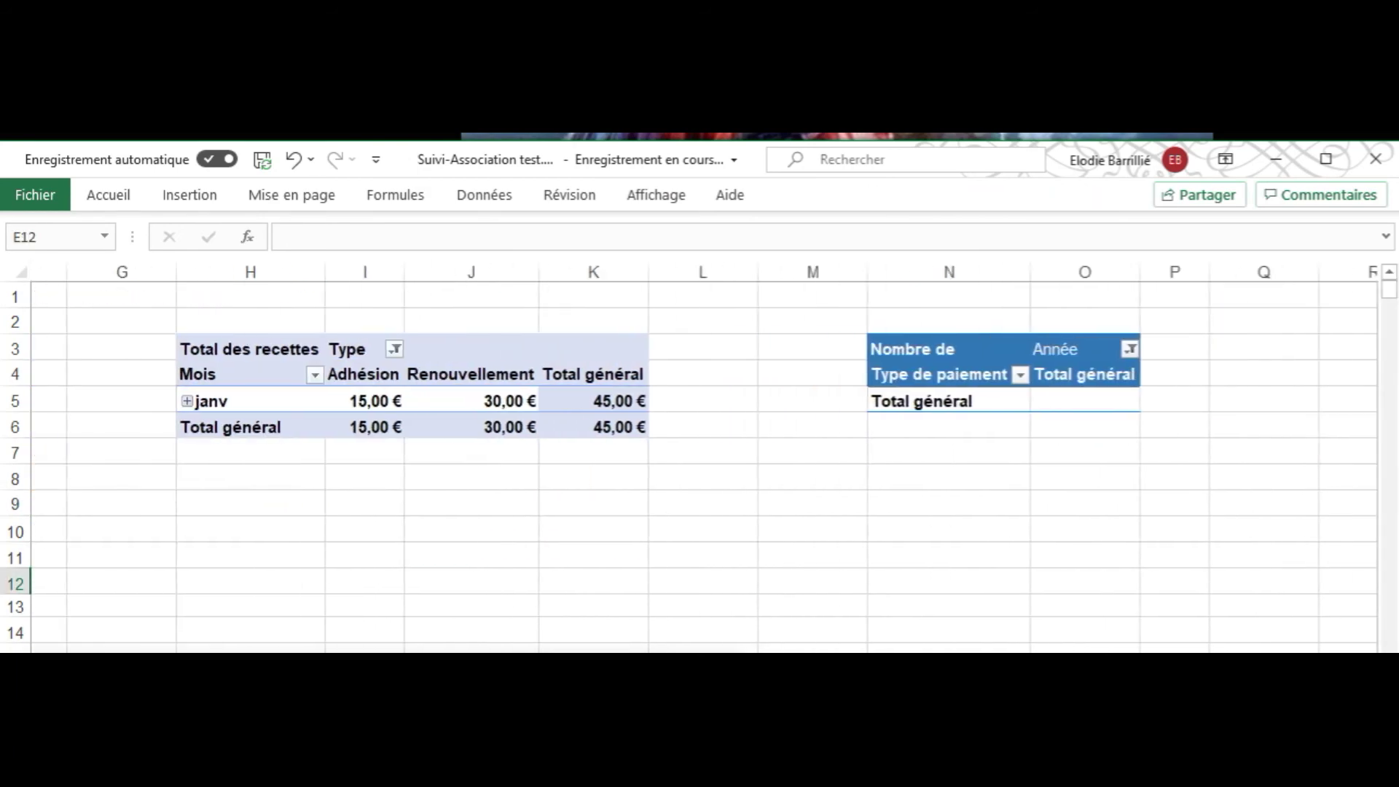
scroll(188, 488, left, 1)
click(188, 482)
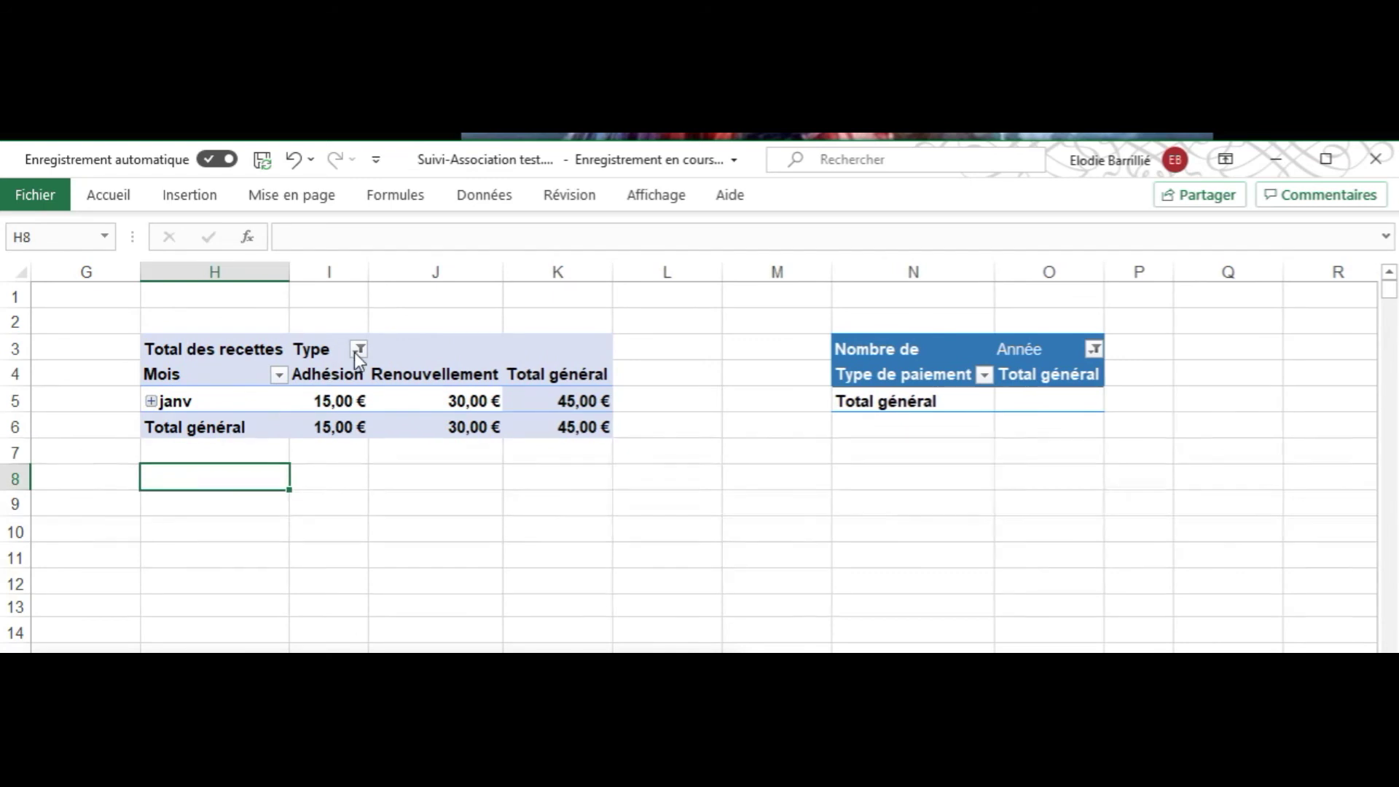
click(357, 350)
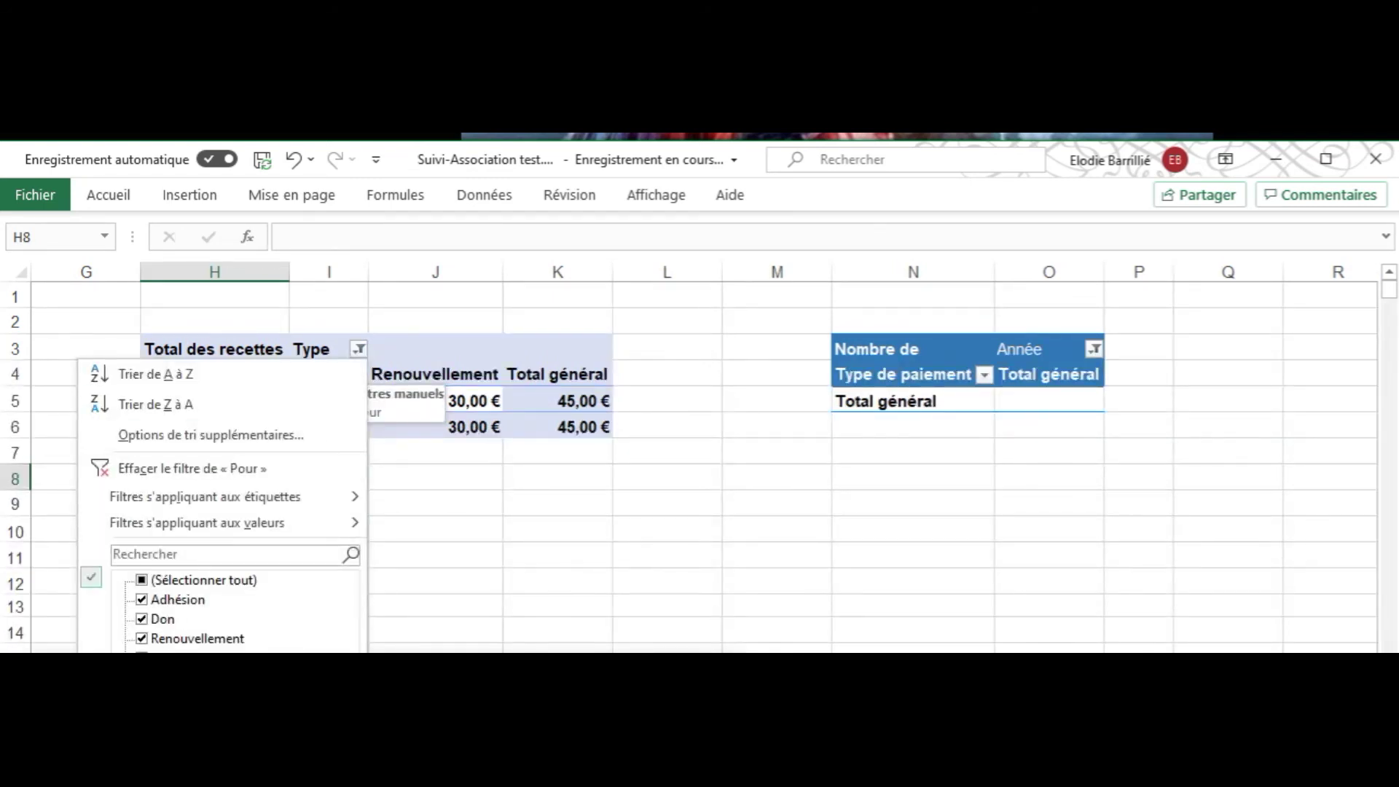
key(Return)
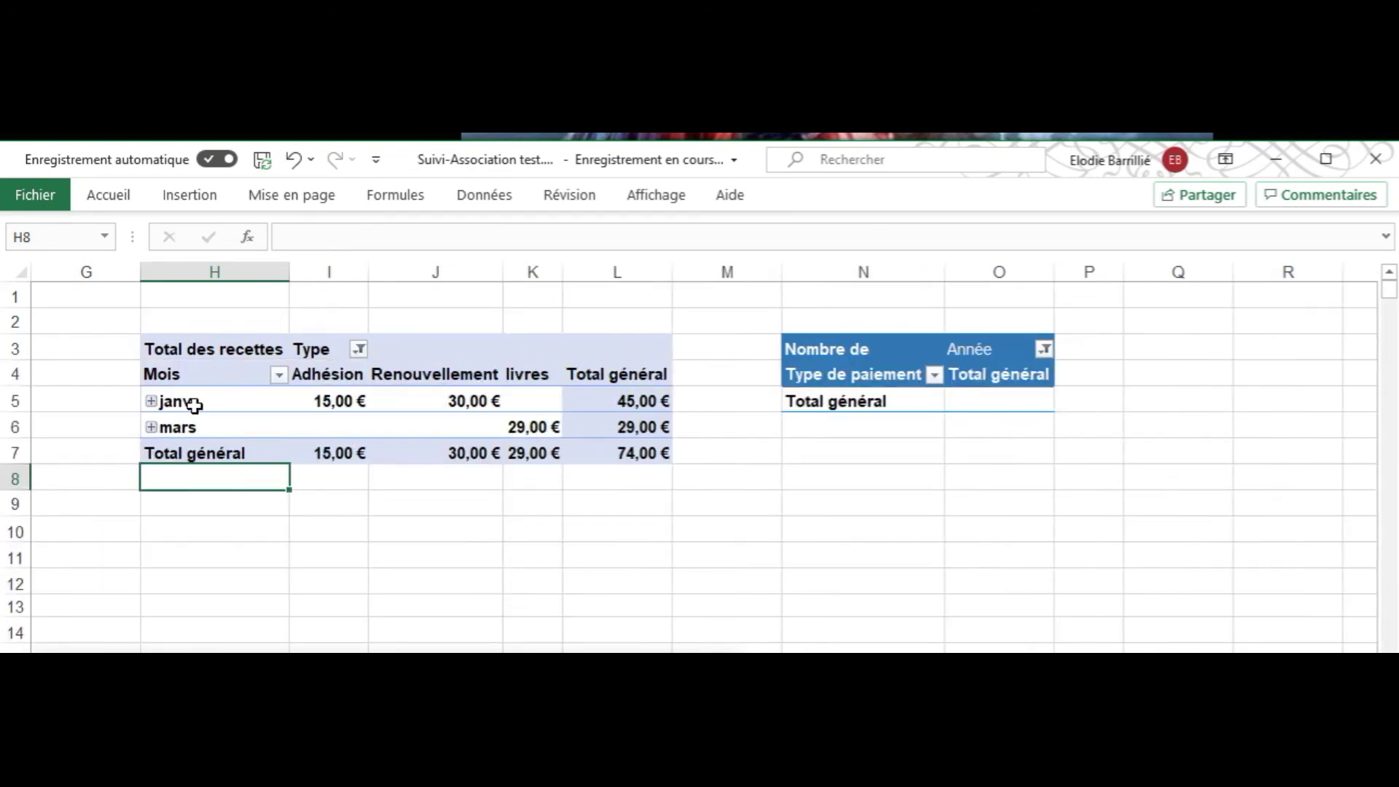
Step: Expand janv and mars in the Total des recettes pivot table to view their dated entries, and collapse both months again
click(152, 400)
click(153, 478)
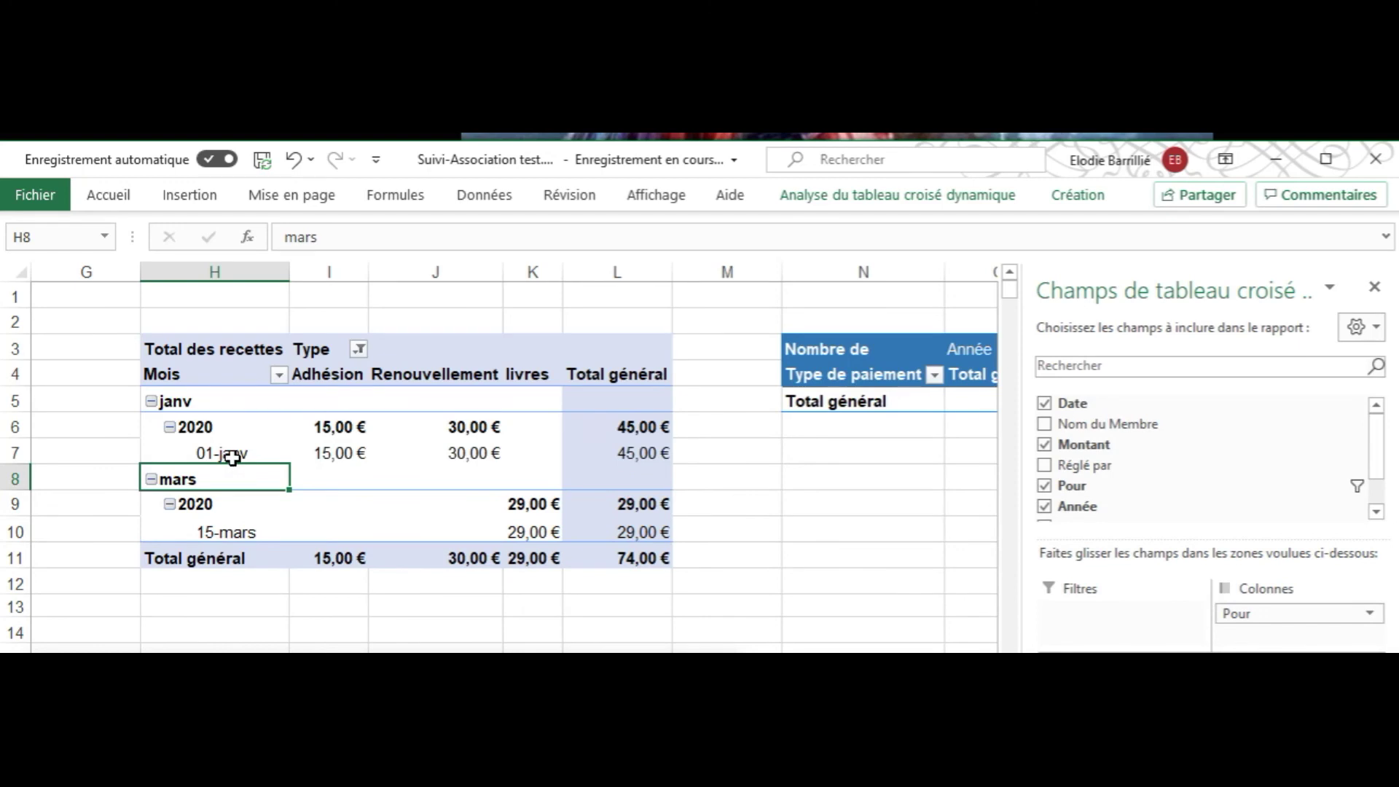
click(151, 401)
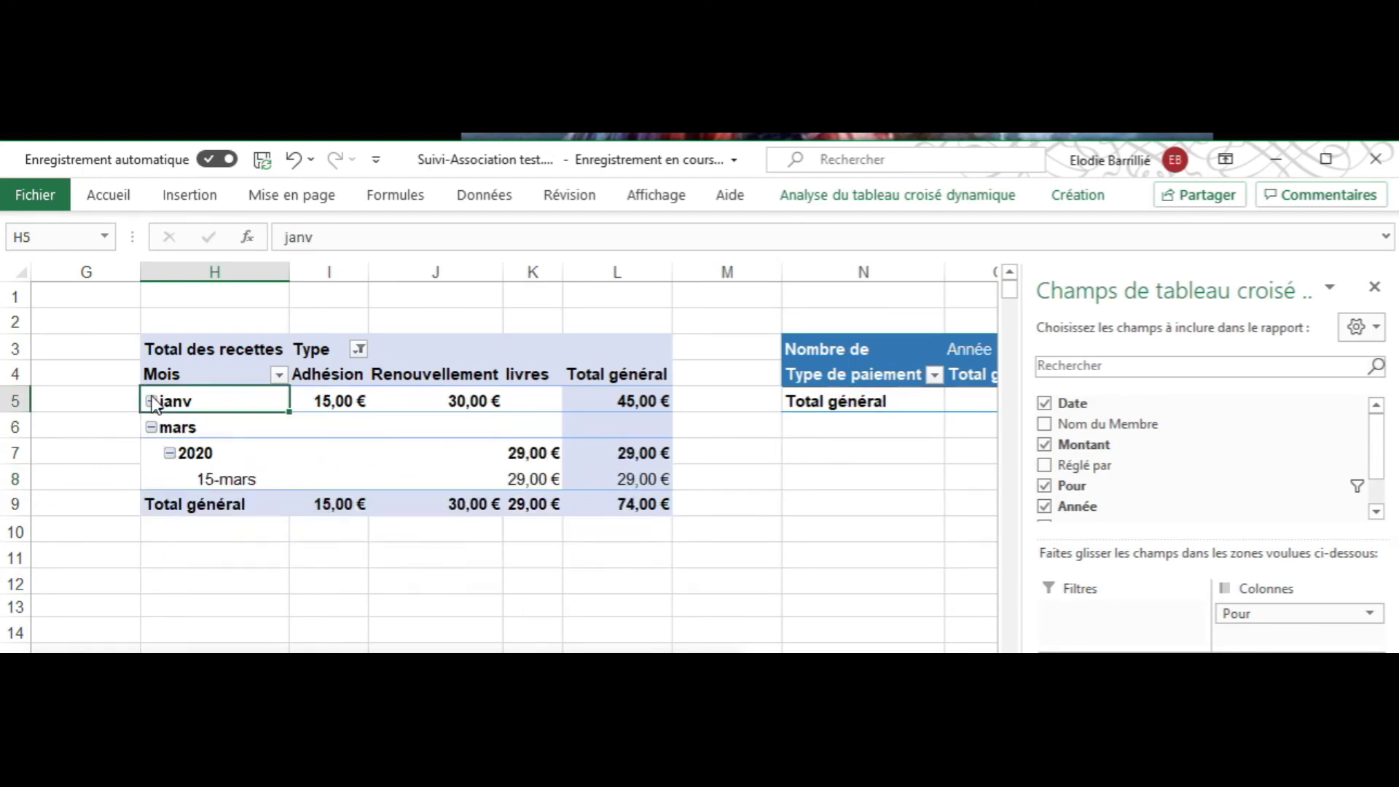
click(151, 428)
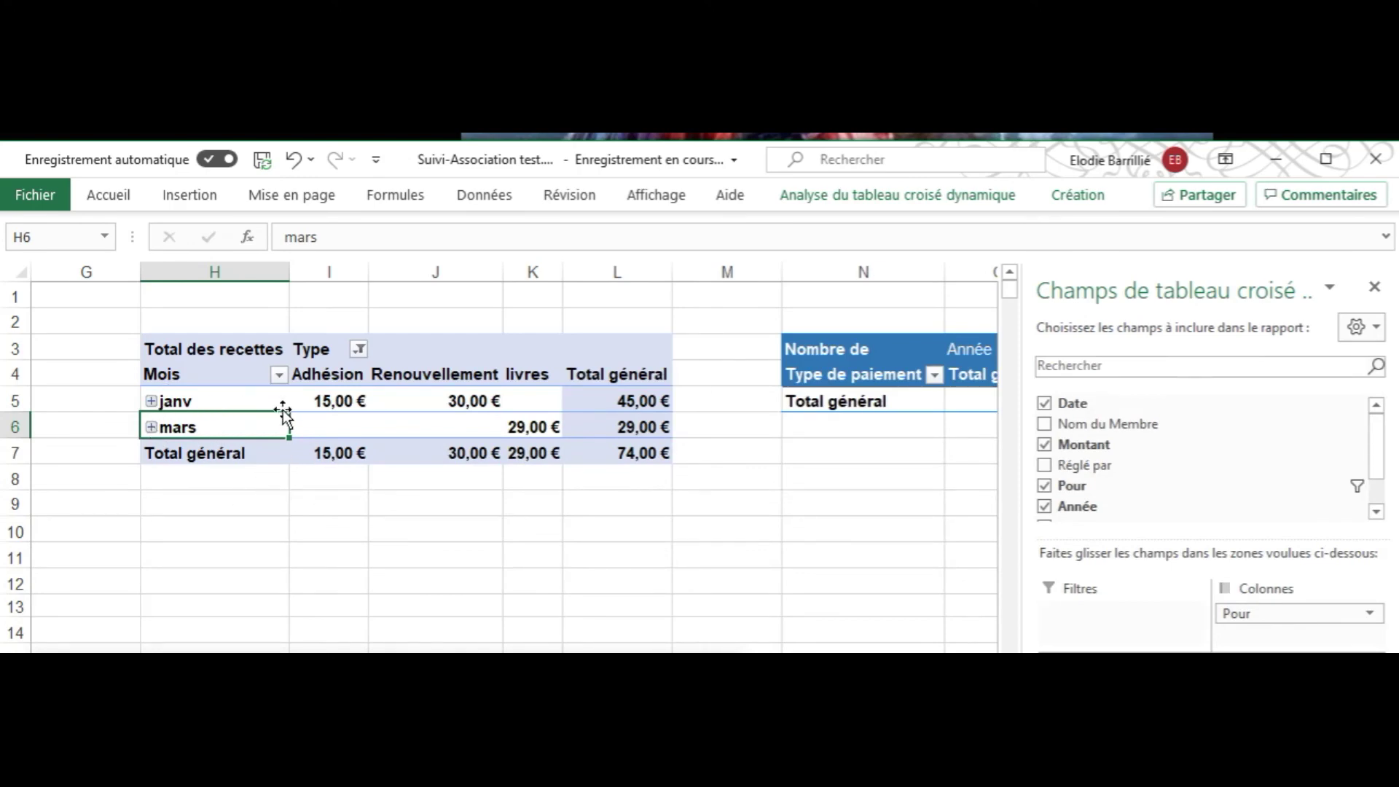
mouse_move(332, 403)
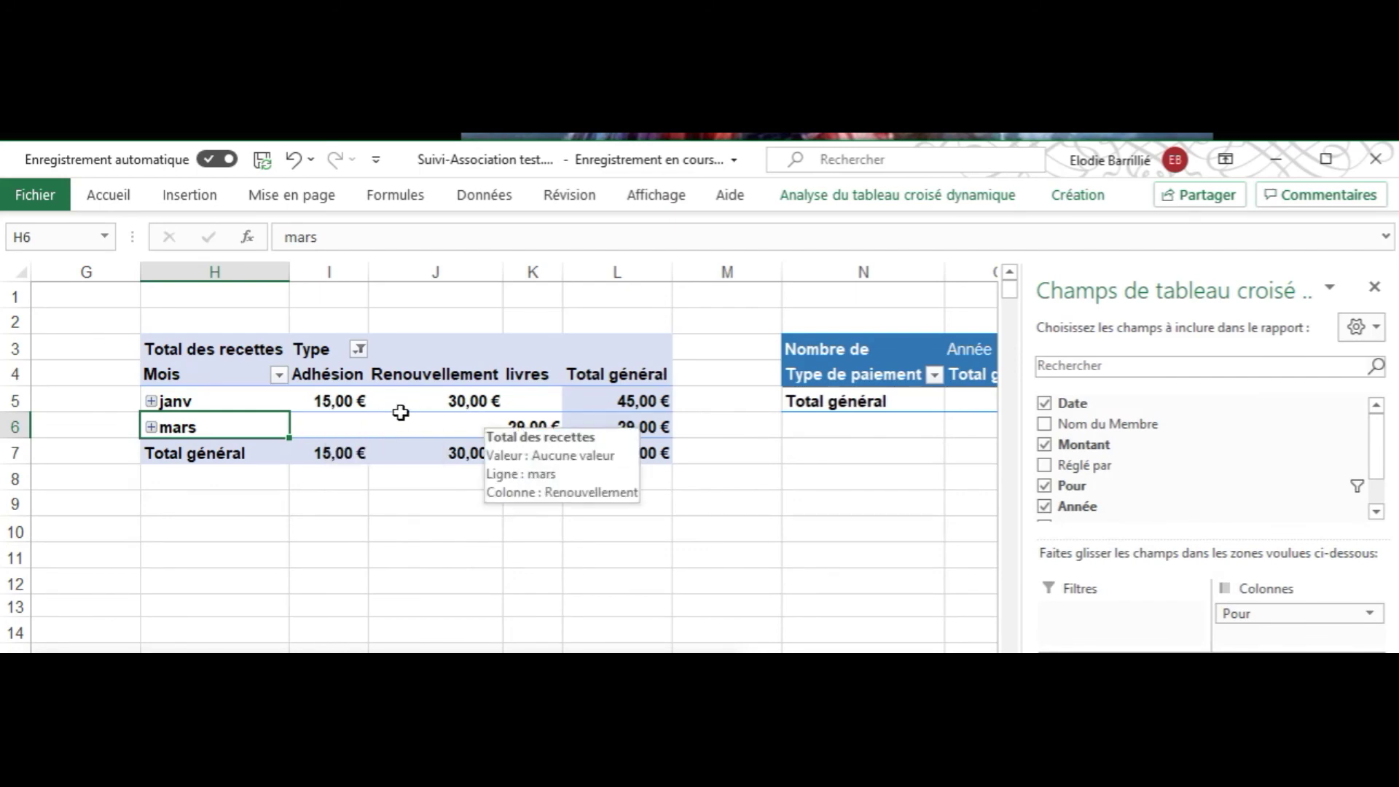
click(312, 549)
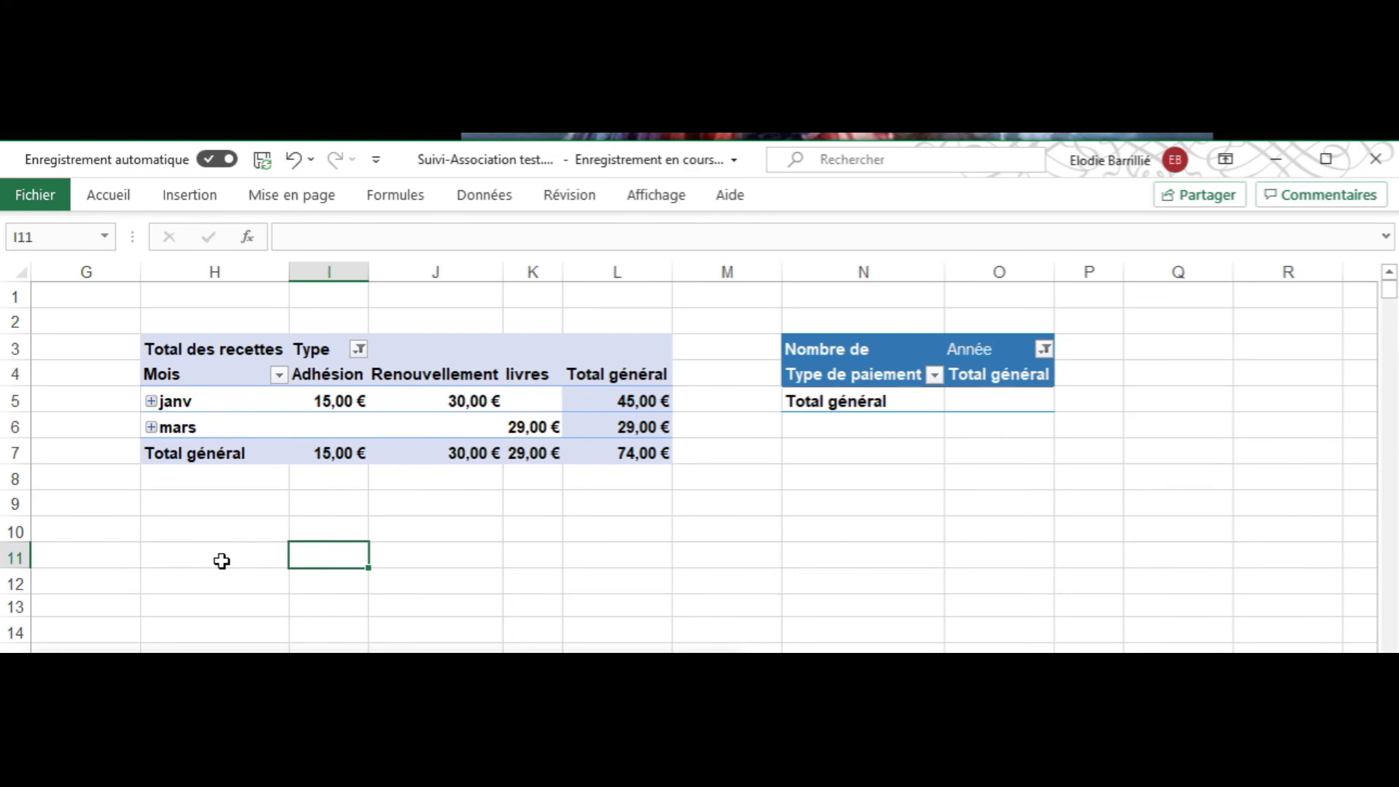
Step: Include 2020 in the Année filter of the Type de paiement pivot table and check the count for each payment type
click(492, 532)
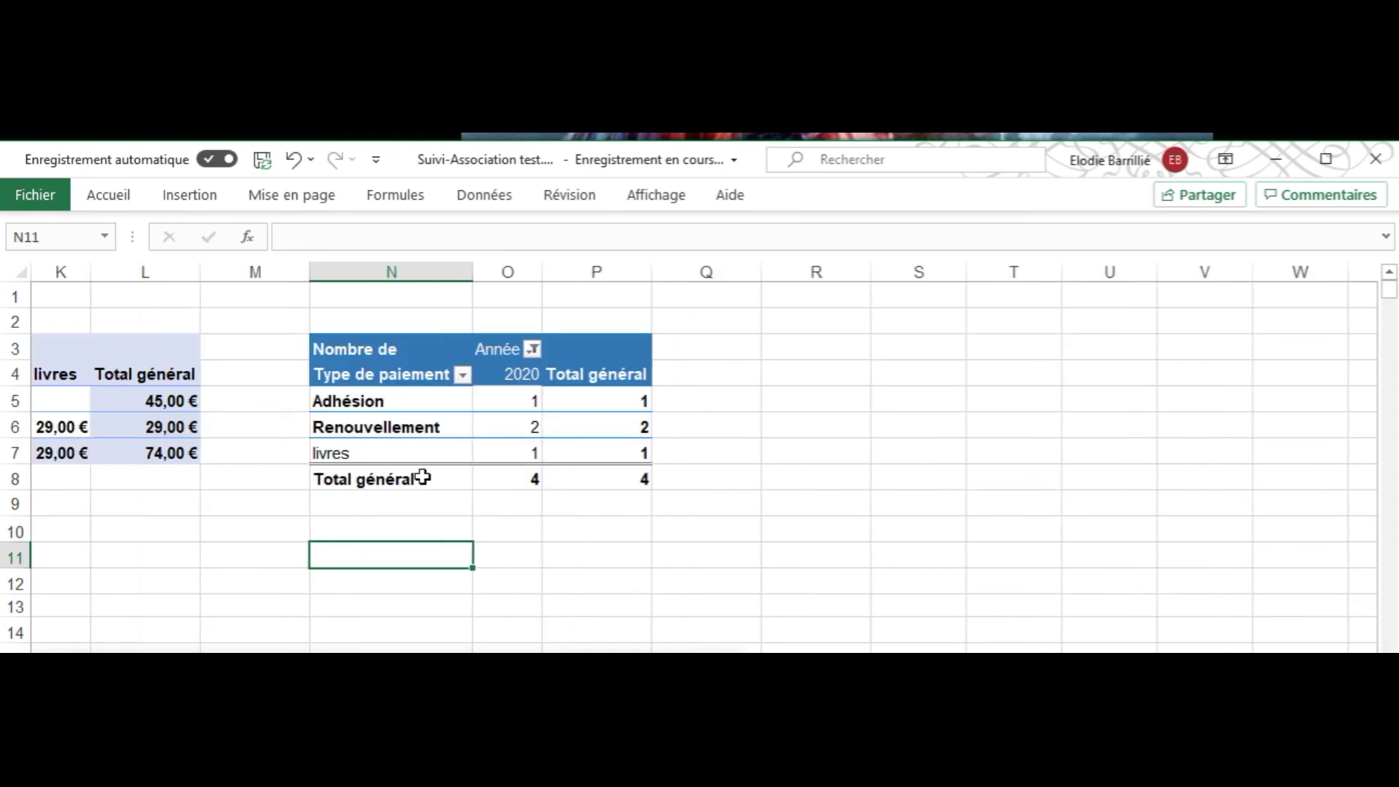
click(534, 401)
click(528, 508)
click(509, 397)
click(506, 427)
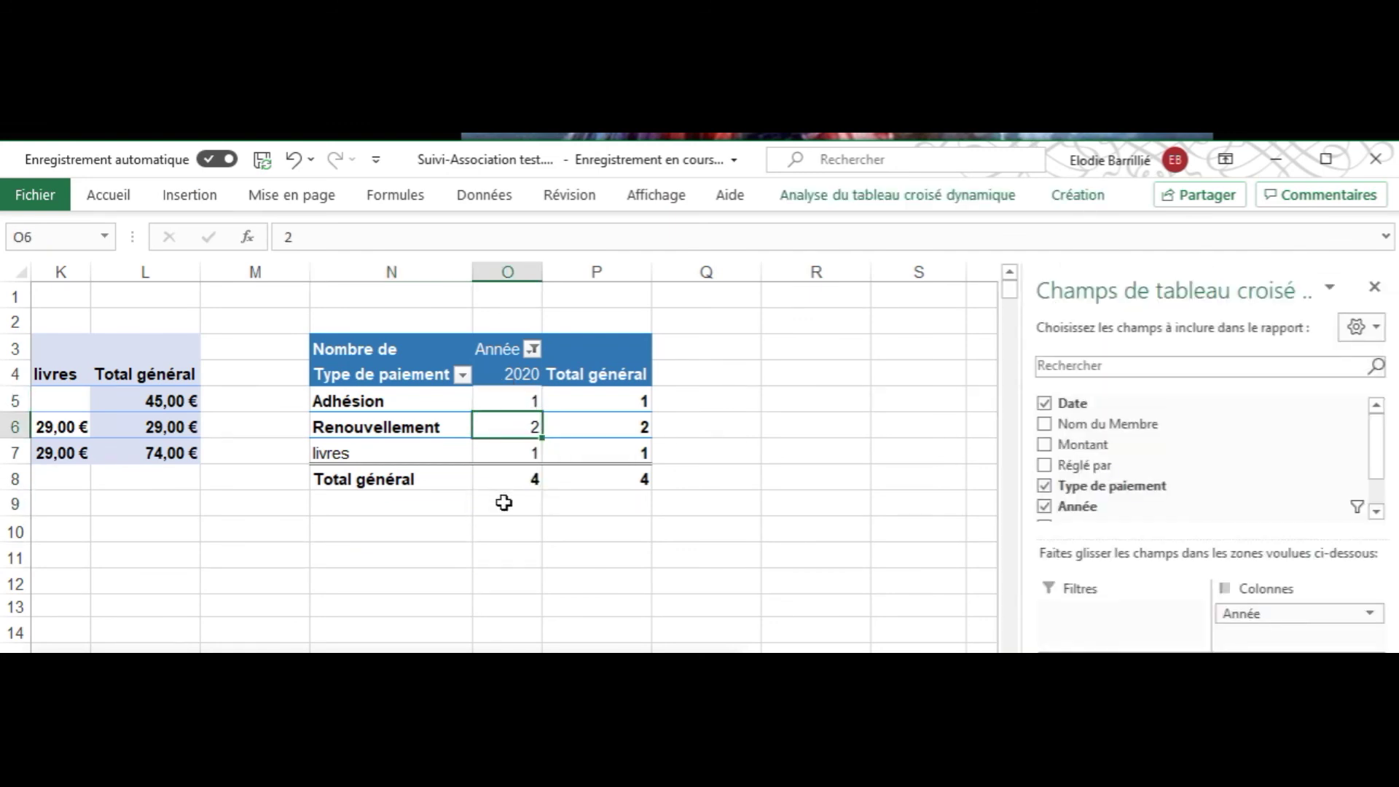
click(500, 458)
click(405, 579)
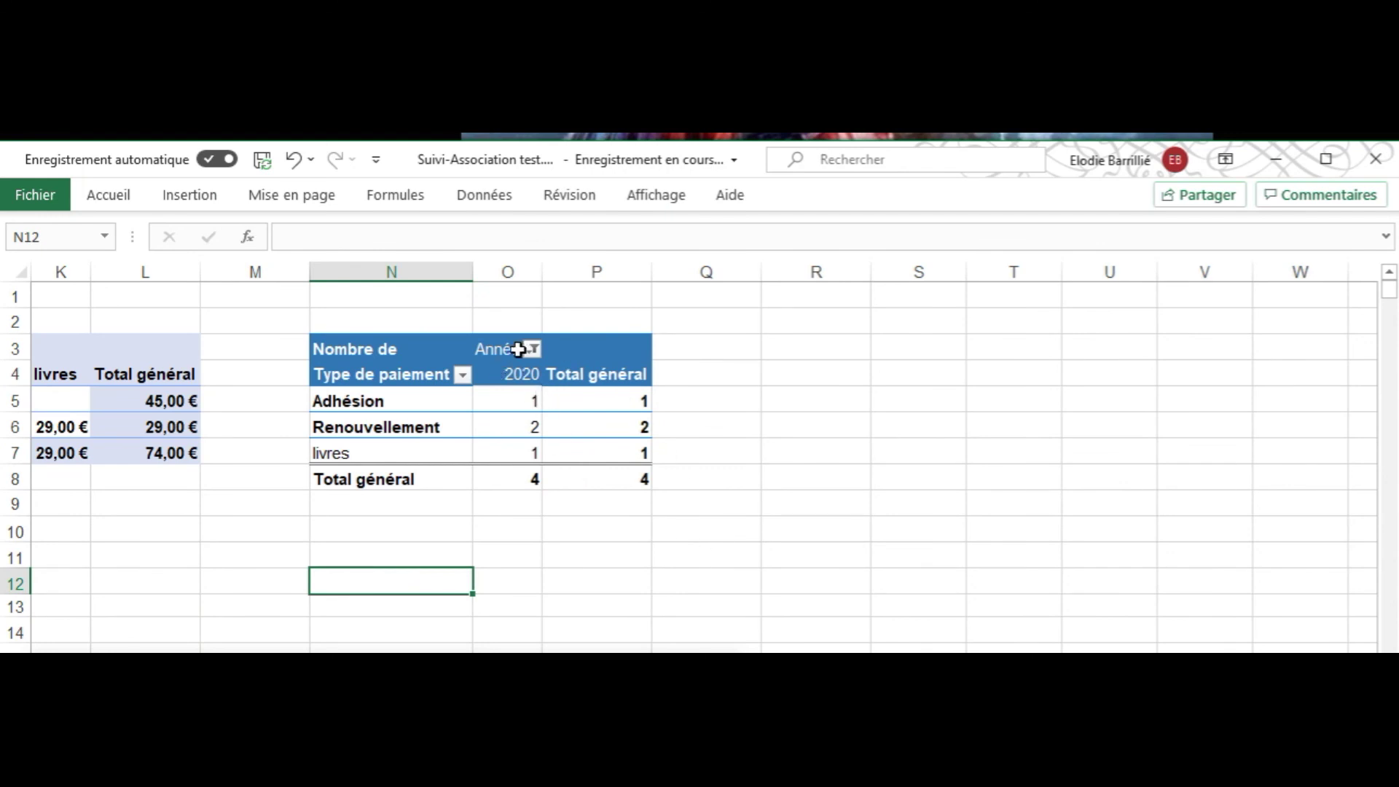
Step: Open the Graphiques sheet and select the Répartition des rentrées d'argent chart to view its series and months
scroll(691, 457, left, 6)
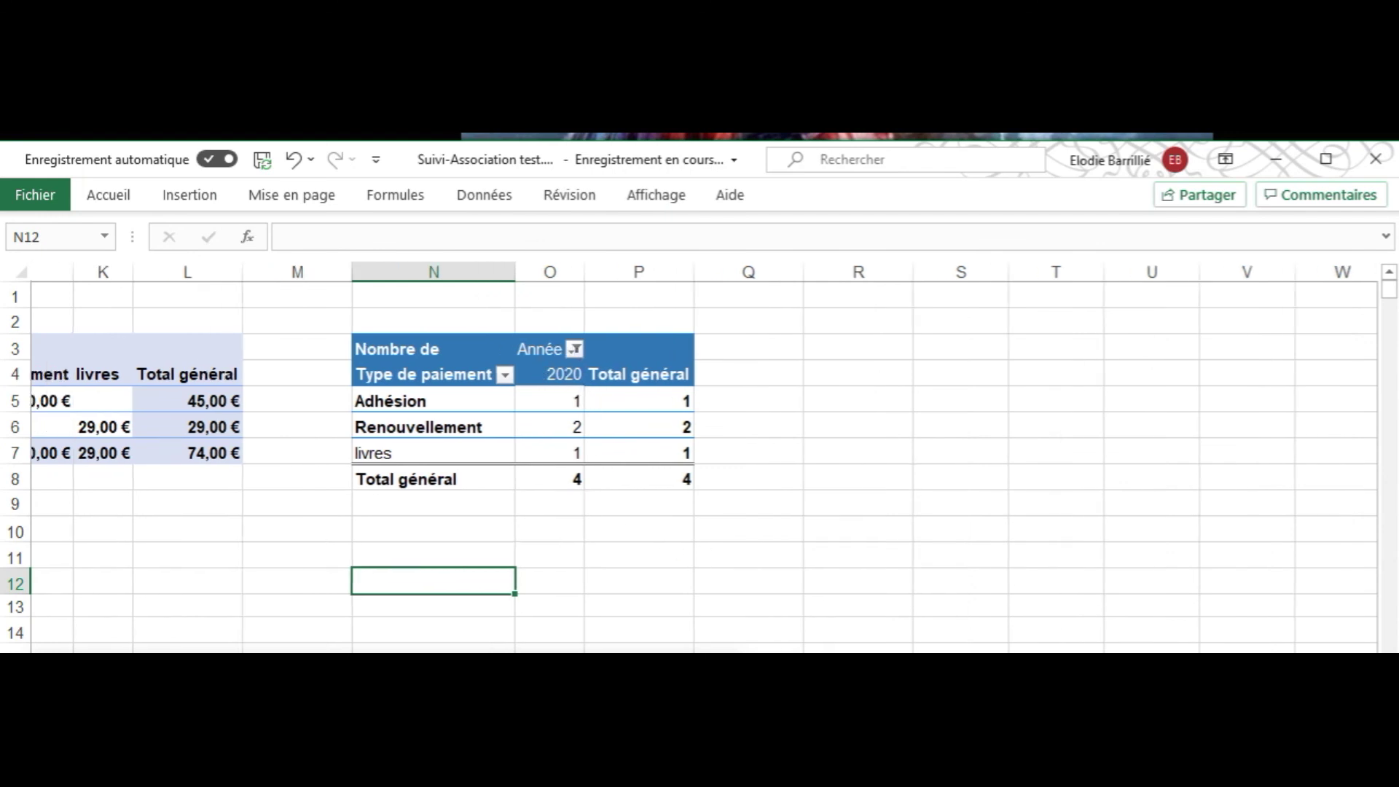
scroll(691, 457, left, 1)
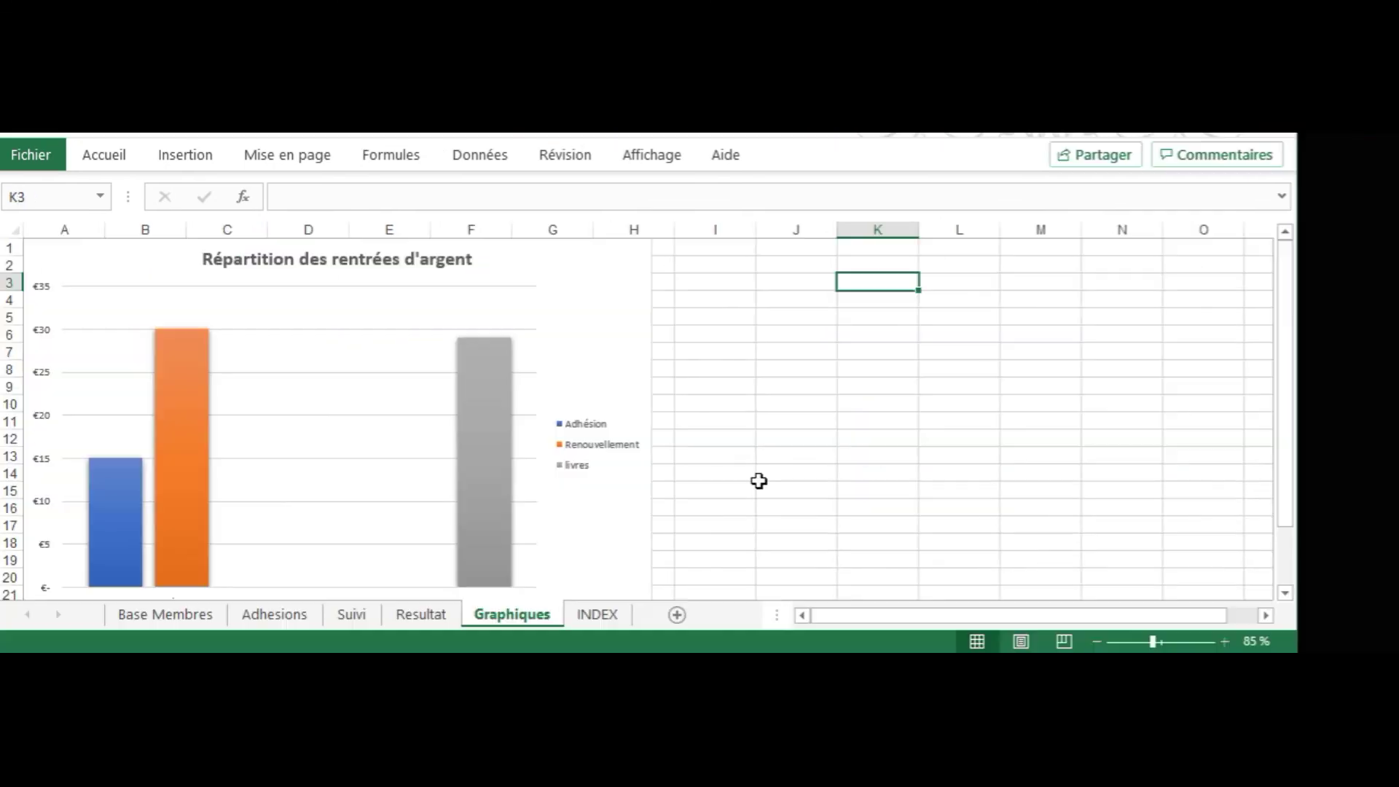
scroll(600, 469, down, 2)
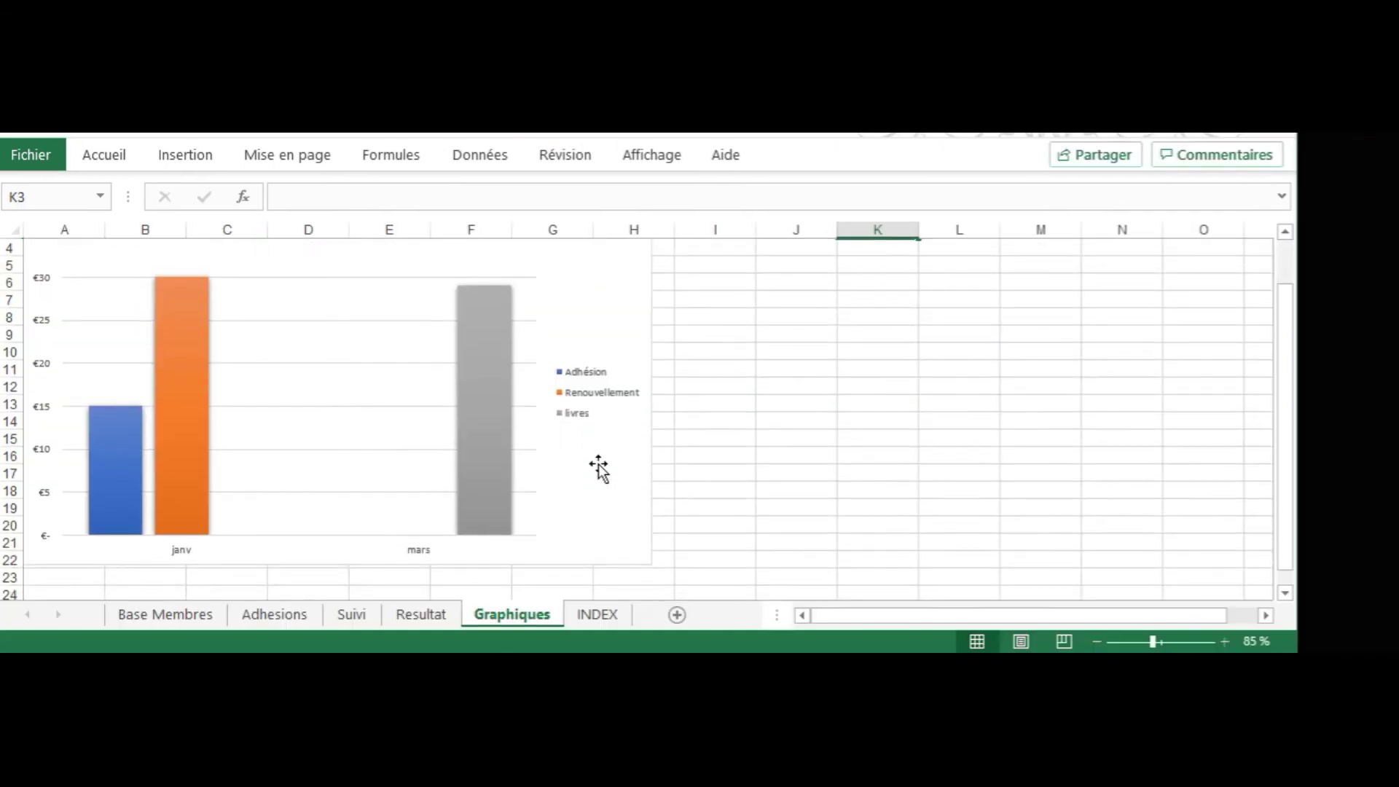
click(606, 454)
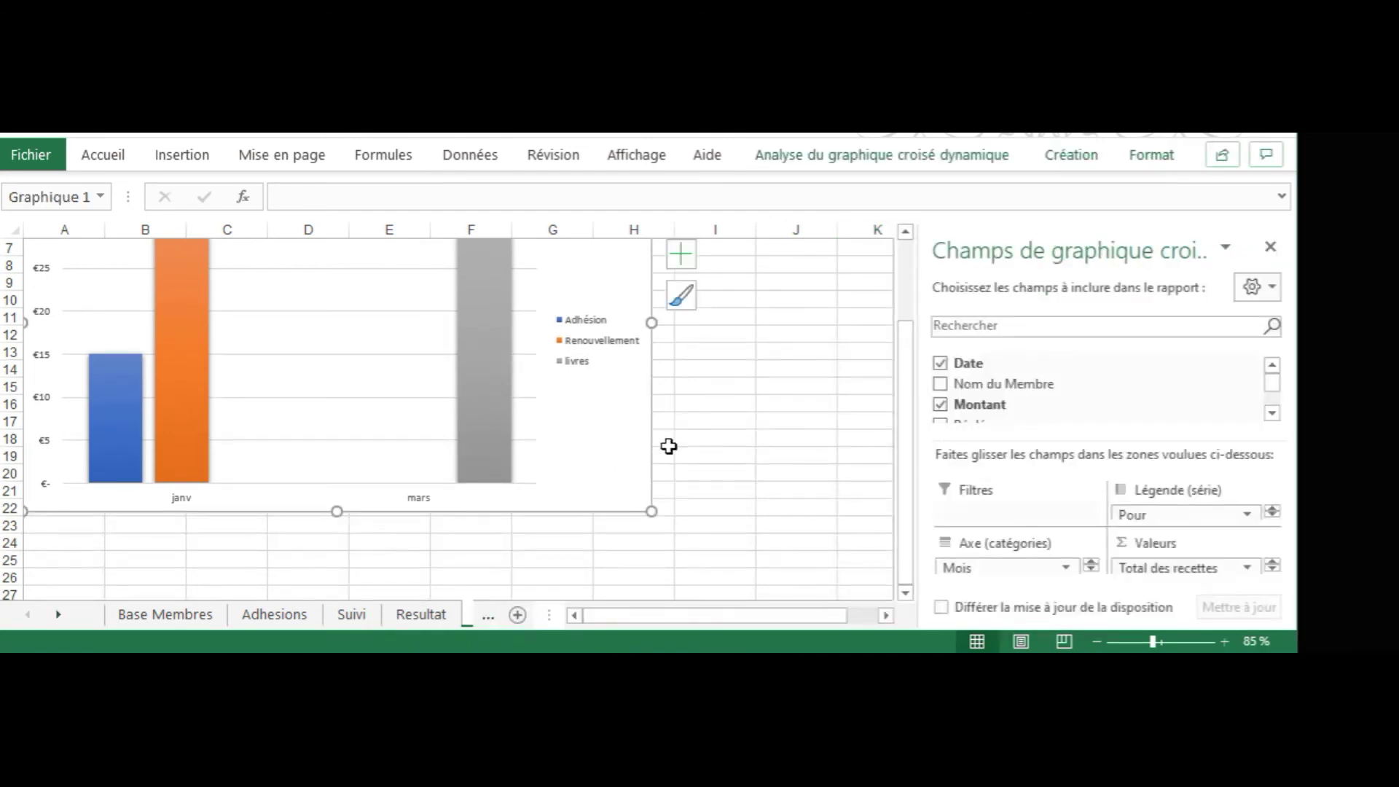